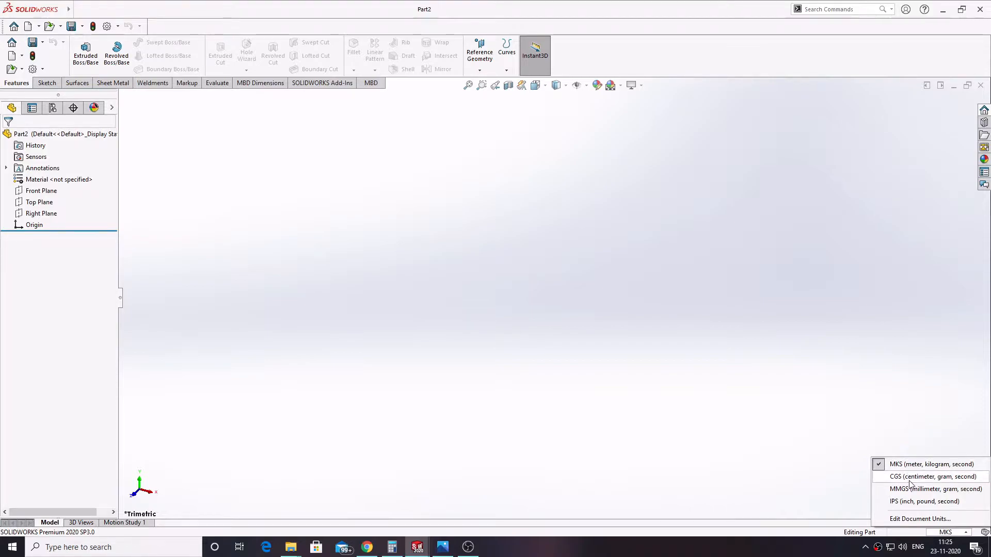
Set the document units to CGS (centimeter, gram, second) and start a new sketch on the Top Plane
{"action": "left_click", "coordinate": [907, 477]}
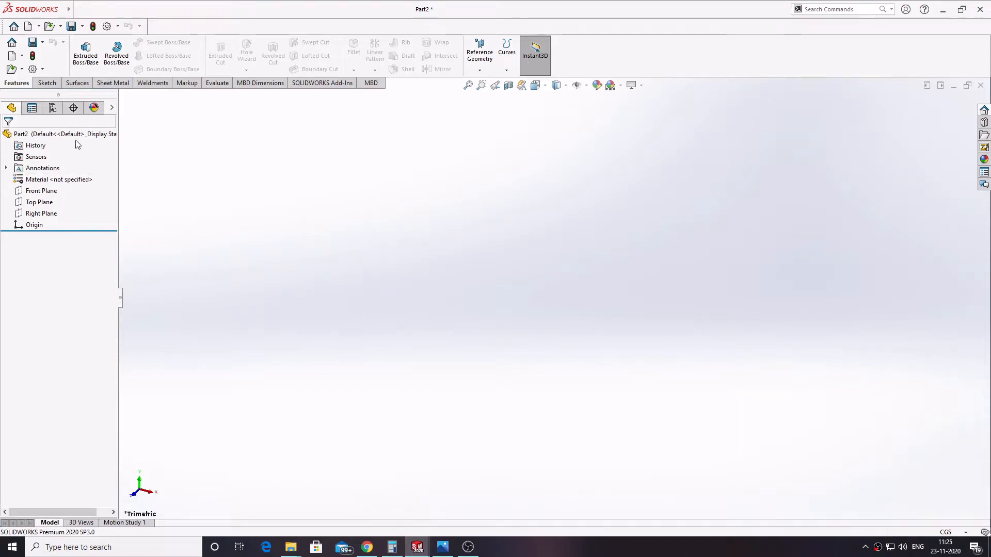
{"action": "left_click", "coordinate": [51, 191]}
{"action": "left_click", "coordinate": [41, 202]}
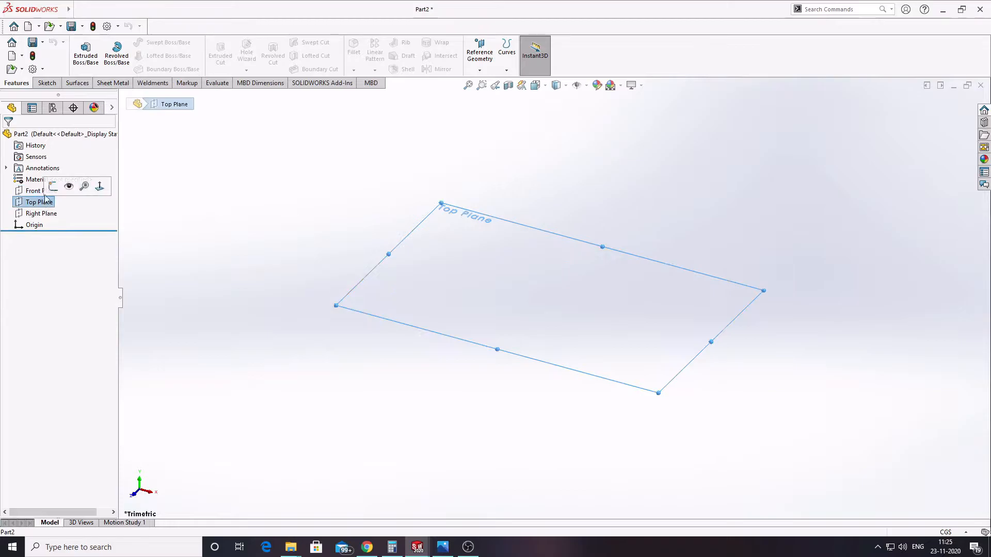
{"action": "left_click", "coordinate": [52, 187]}
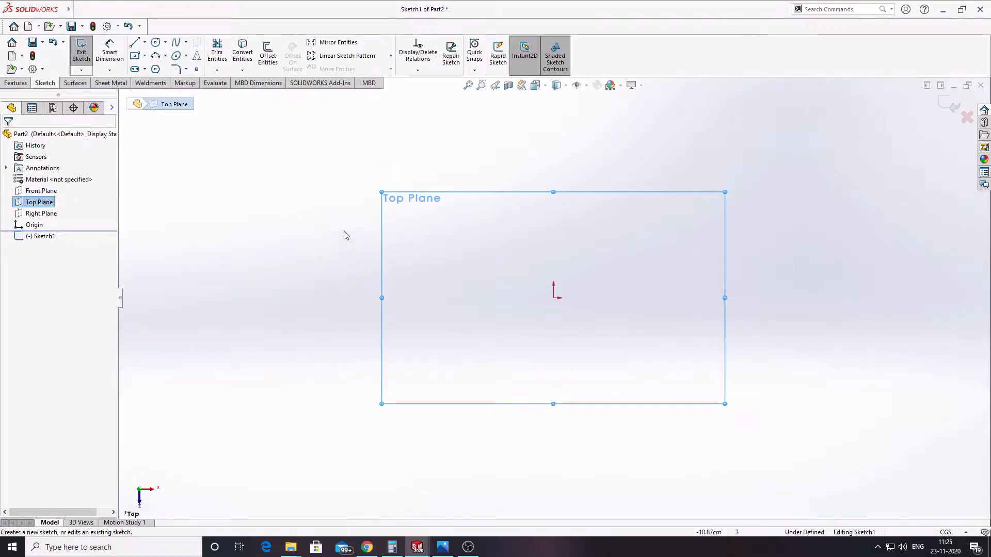
Sketch a circle centred on the origin with a radius of about 4.15 cm
{"action": "left_click", "coordinate": [156, 43]}
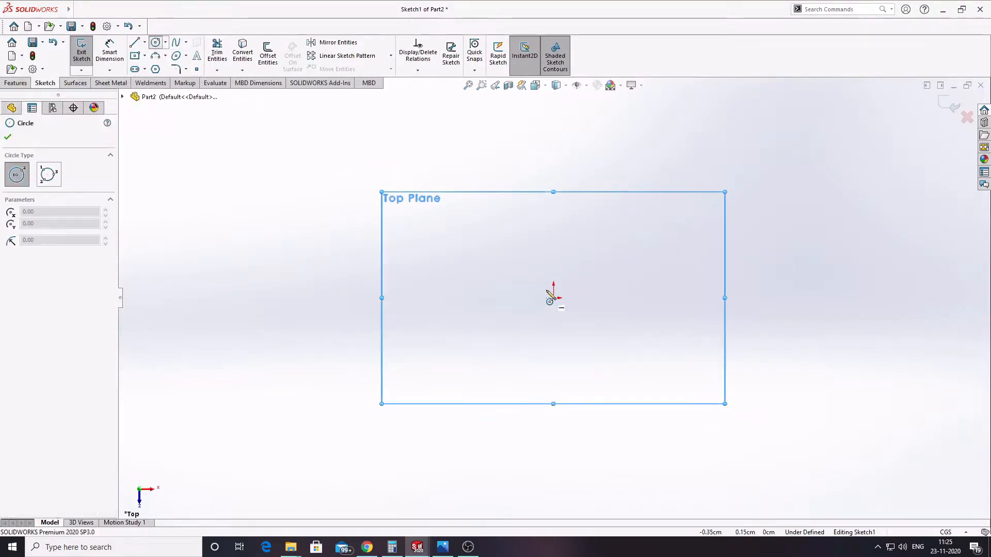
{"action": "left_click", "coordinate": [554, 298]}
{"action": "left_click", "coordinate": [592, 369]}
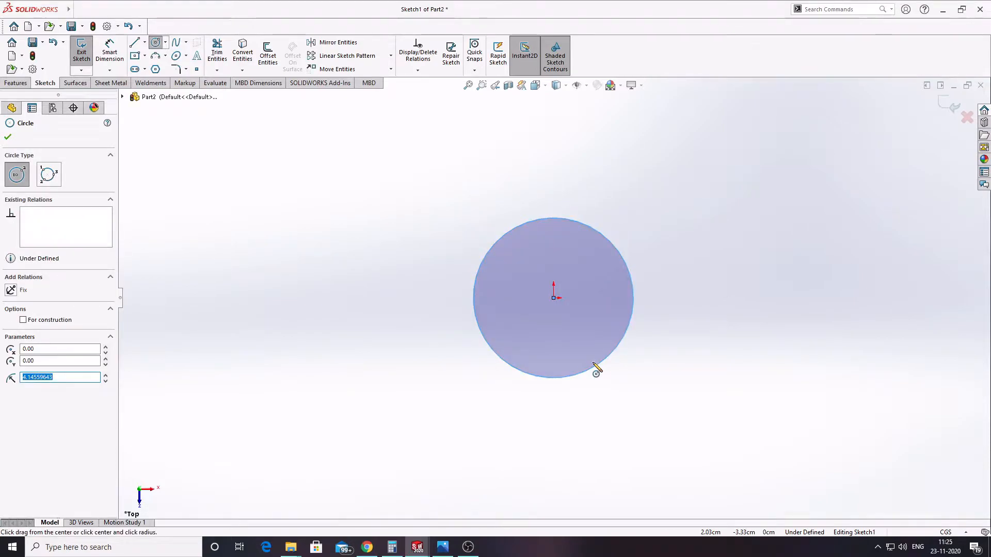
Dimension the circle's diameter to 60 cm and convert the circle to construction geometry
{"action": "left_click", "coordinate": [110, 52]}
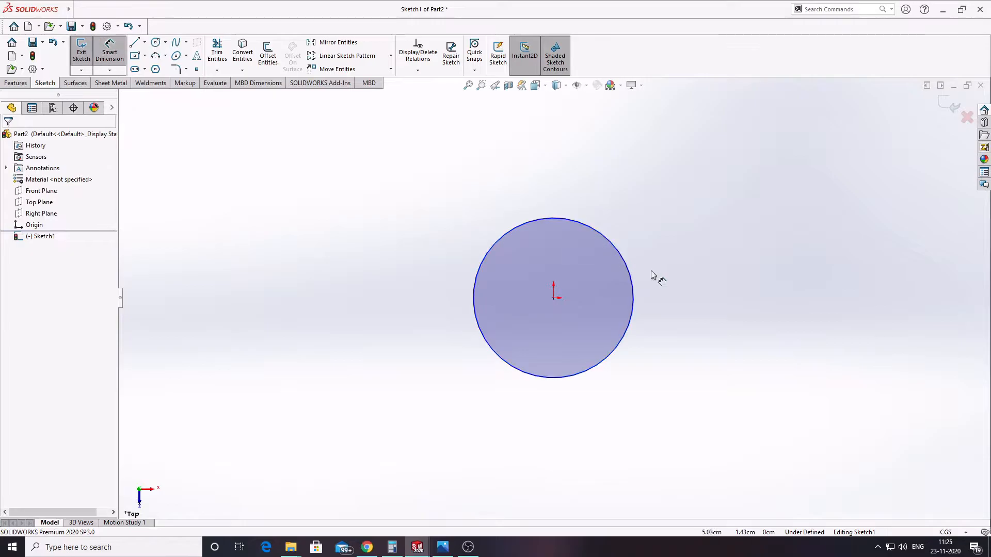
{"action": "left_click", "coordinate": [629, 270]}
{"action": "left_click", "coordinate": [709, 352]}
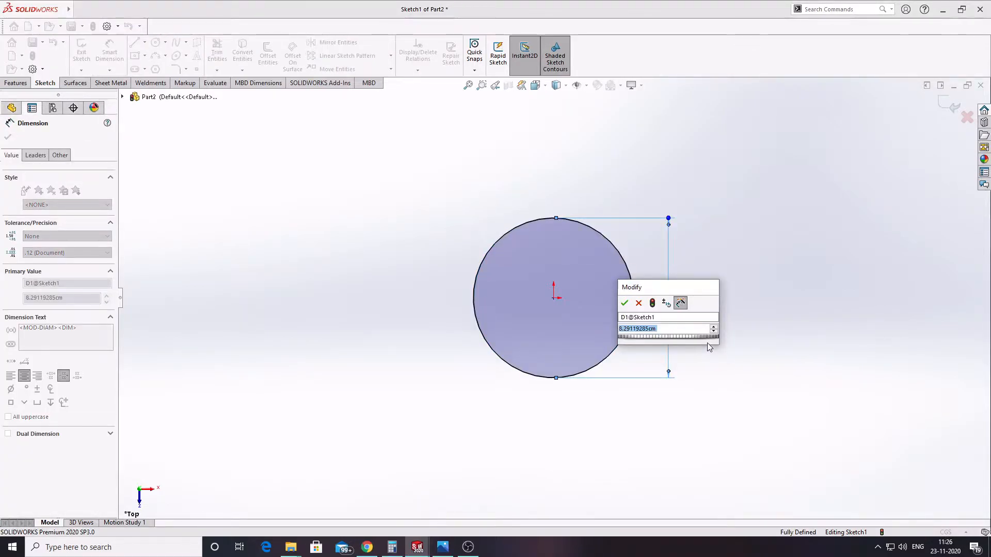
{"action": "type", "text": "60"}
{"action": "key", "text": "Return"}
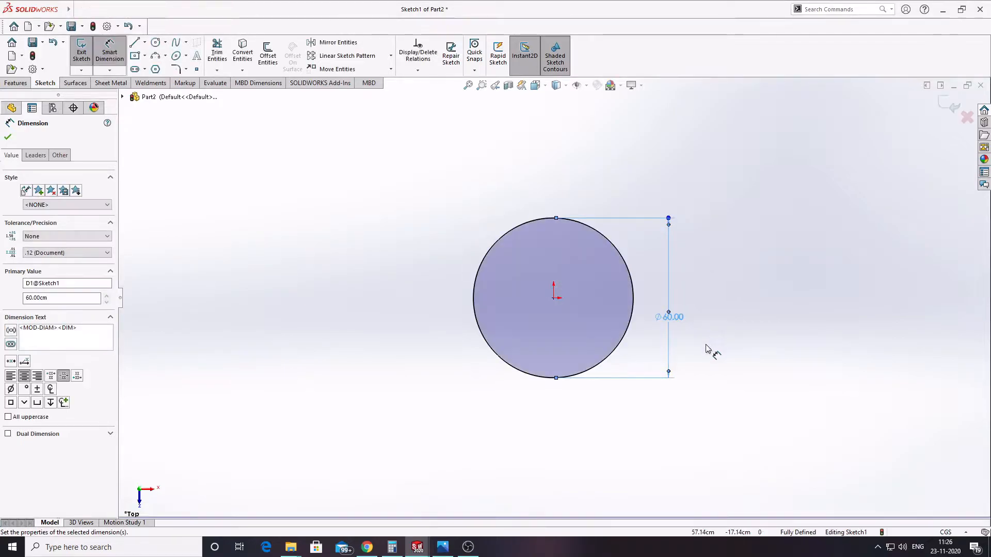
{"action": "key", "text": "Escape"}
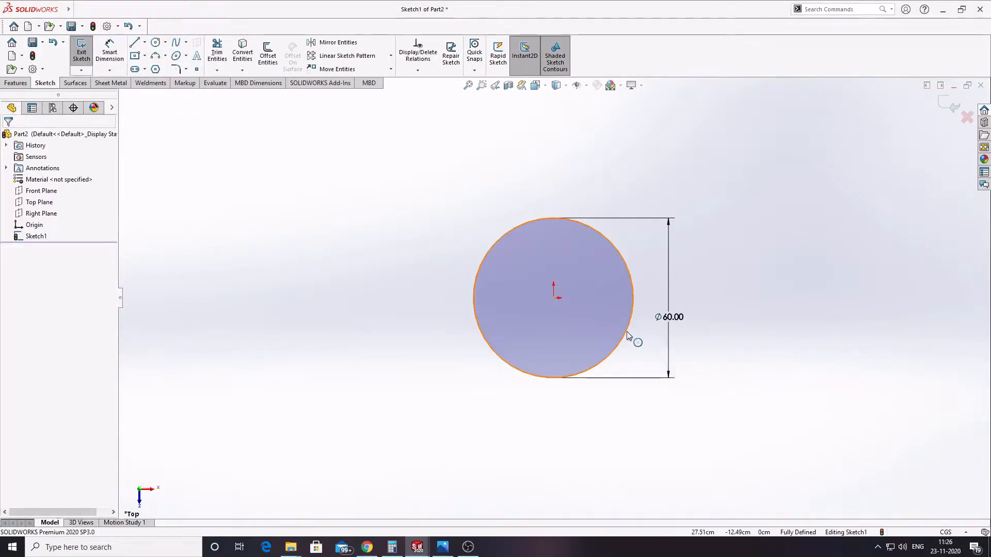
{"action": "left_click", "coordinate": [624, 337]}
{"action": "key", "text": "Escape"}
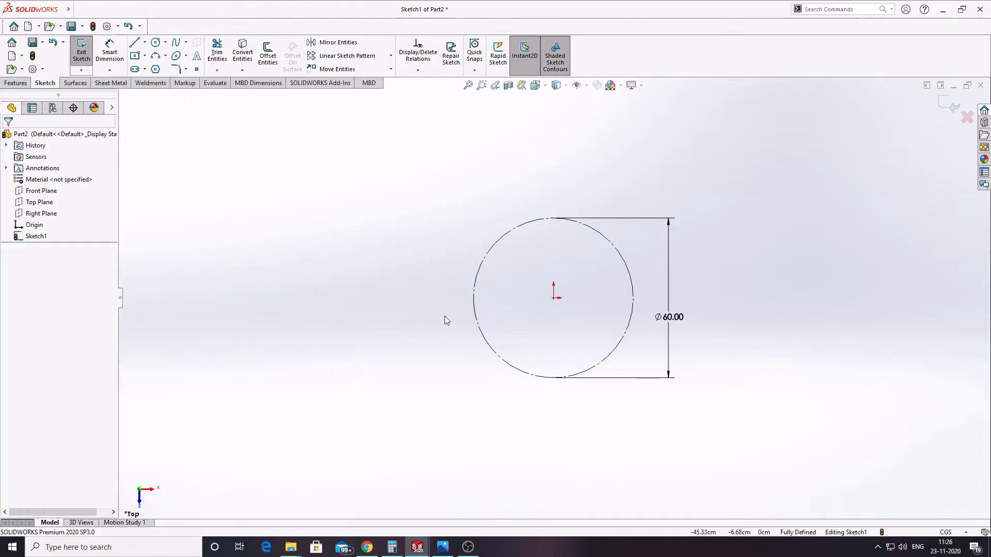
Draw a vertical midpoint line about 90 cm long centred on the origin and convert it to construction geometry
{"action": "scroll", "coordinate": [694, 203], "scroll_direction": "down", "scroll_amount": 1}
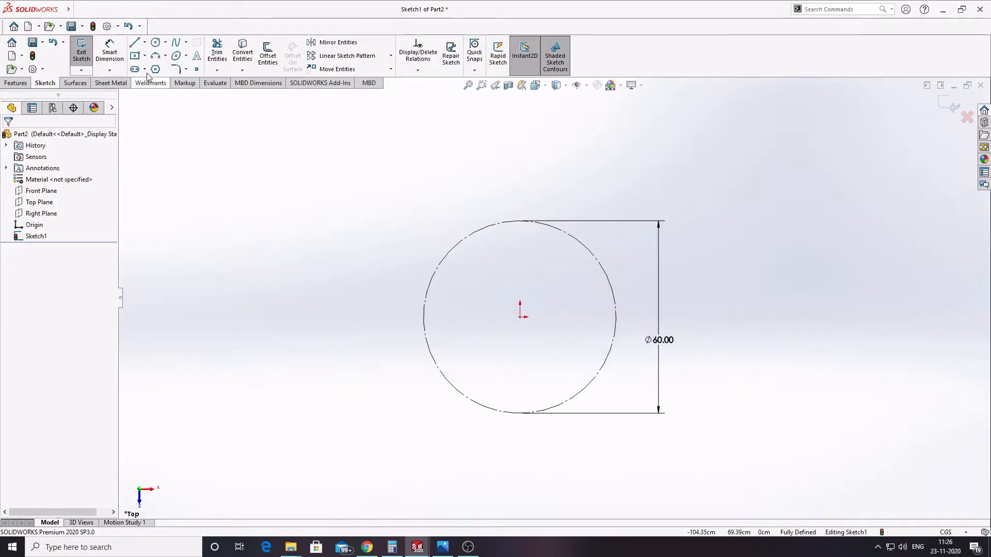
{"action": "left_click", "coordinate": [144, 42]}
{"action": "left_click", "coordinate": [150, 56]}
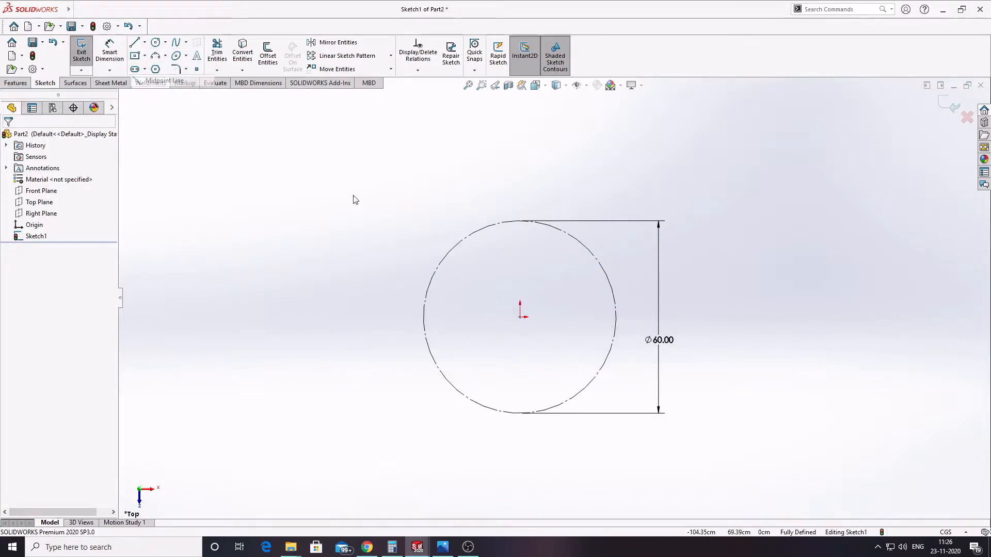
{"action": "left_click", "coordinate": [520, 317]}
{"action": "left_click", "coordinate": [519, 461]}
{"action": "key", "text": "Escape"}
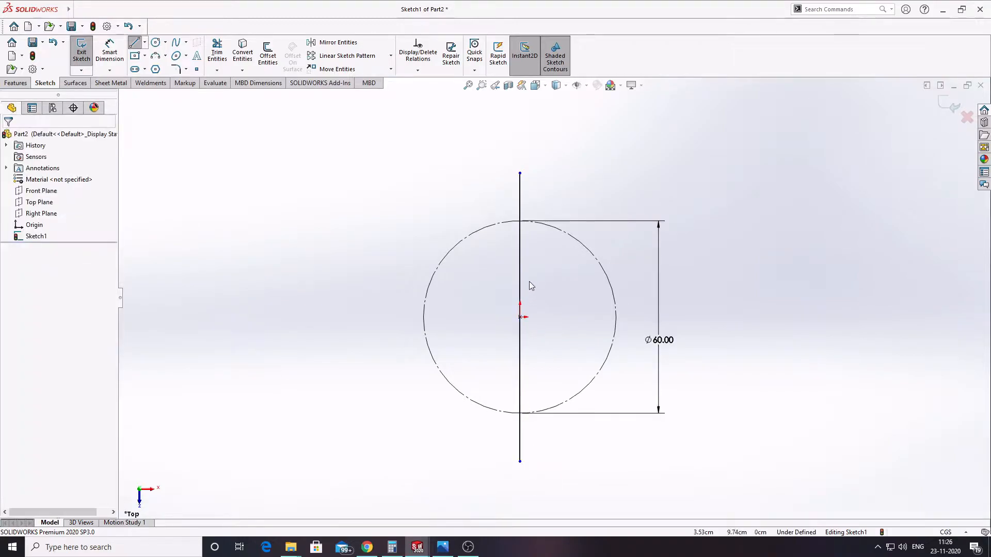
{"action": "left_click", "coordinate": [520, 276]}
{"action": "left_click", "coordinate": [47, 303]}
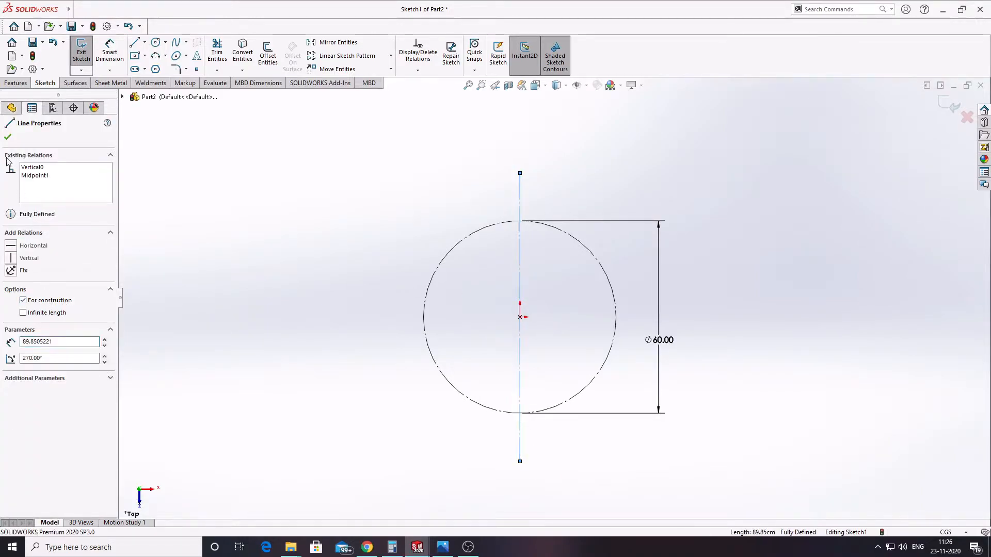
{"action": "key", "text": "Escape"}
Draw two centerlines from the origin past the circle, one toward its lower left and one toward its lower right
{"action": "left_click", "coordinate": [145, 43]}
{"action": "left_click", "coordinate": [150, 54]}
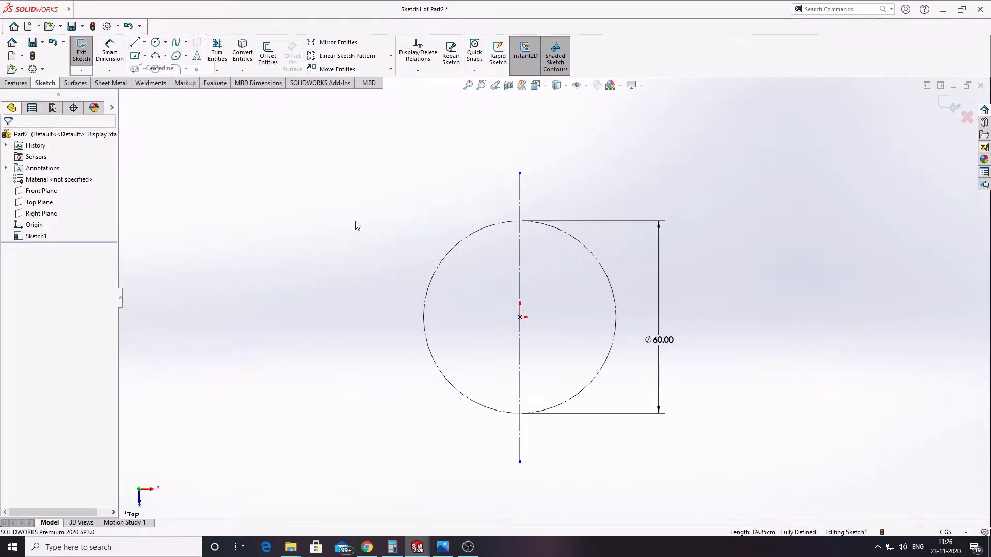
{"action": "left_click", "coordinate": [519, 317]}
{"action": "left_click", "coordinate": [395, 424]}
{"action": "key", "text": "Escape"}
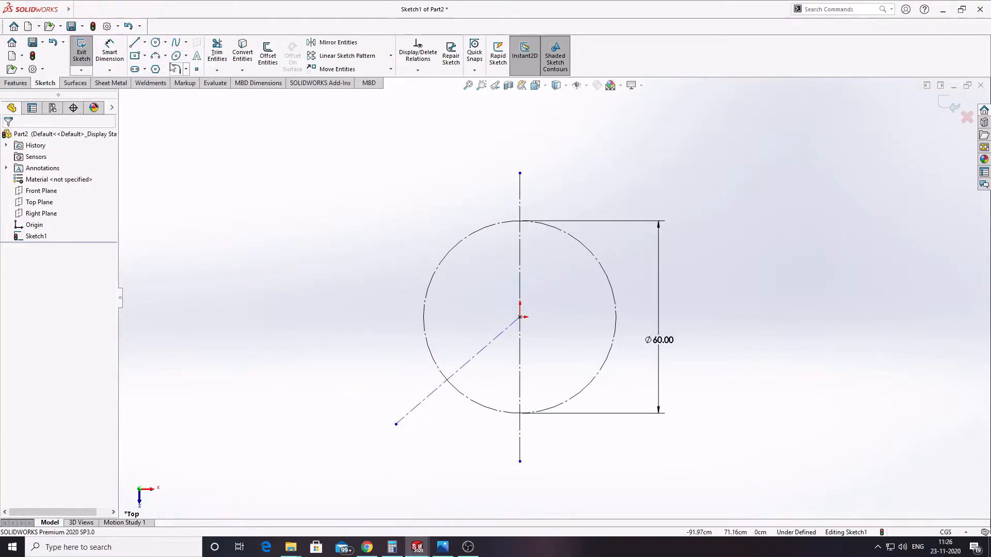
{"action": "left_click", "coordinate": [145, 43]}
{"action": "left_click", "coordinate": [150, 55]}
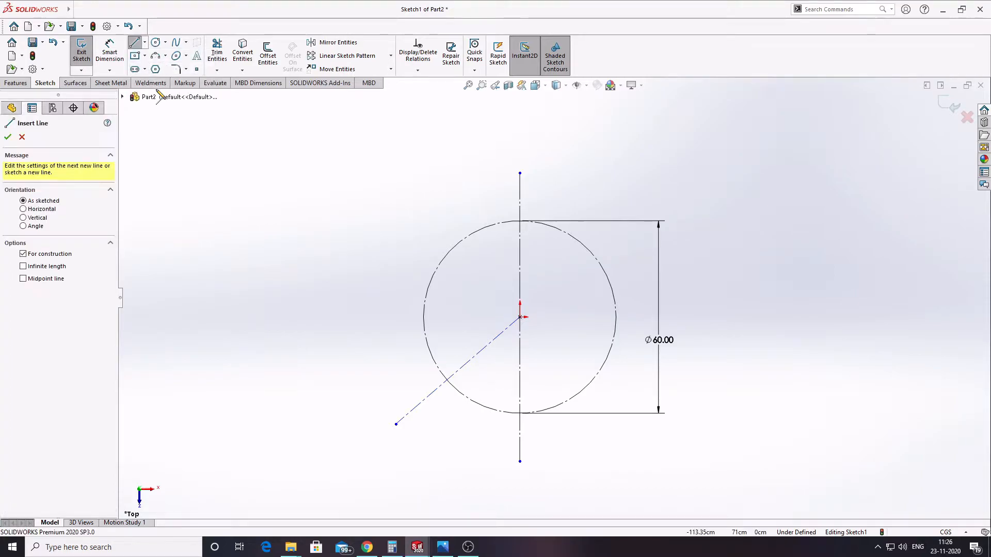
{"action": "left_click", "coordinate": [520, 317]}
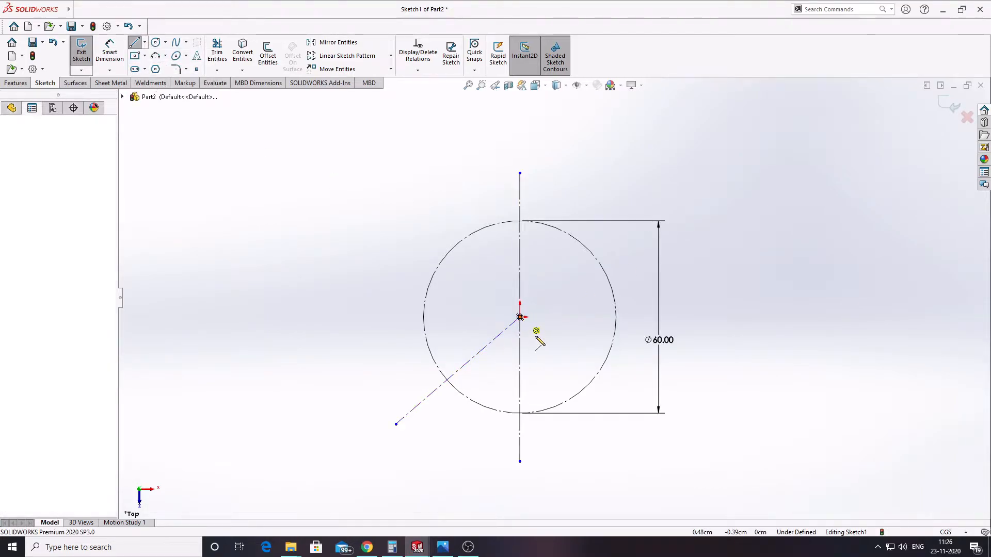
{"action": "left_click", "coordinate": [687, 467]}
{"action": "key", "text": "Escape"}
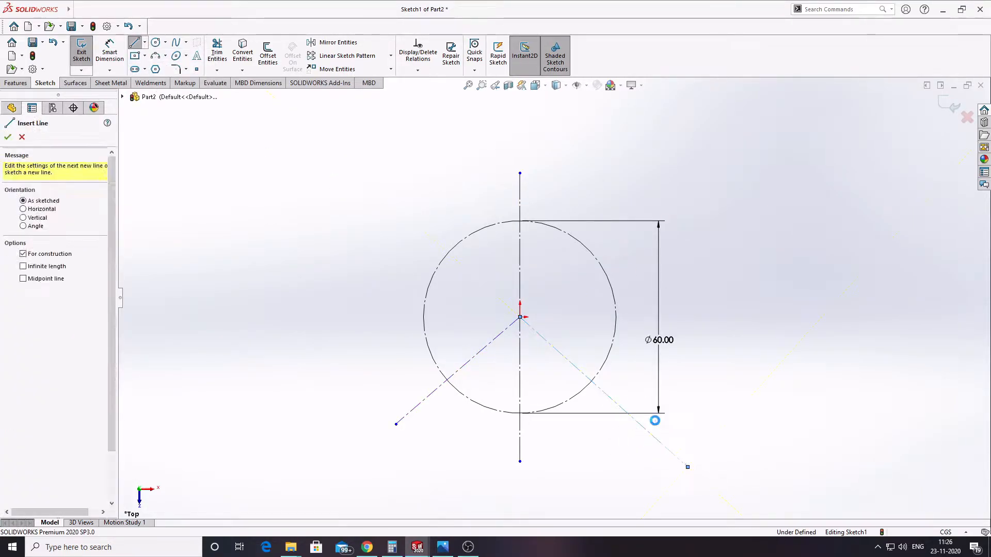
Dimension the angle between the lower-left centerline and the vertical centerline to 60°
{"action": "left_click", "coordinate": [109, 49]}
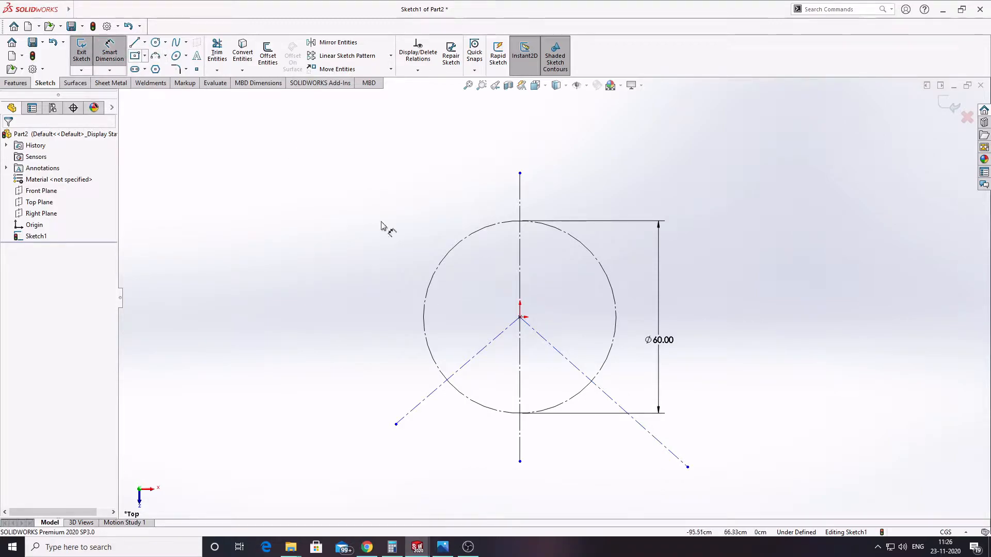
{"action": "left_click", "coordinate": [485, 347]}
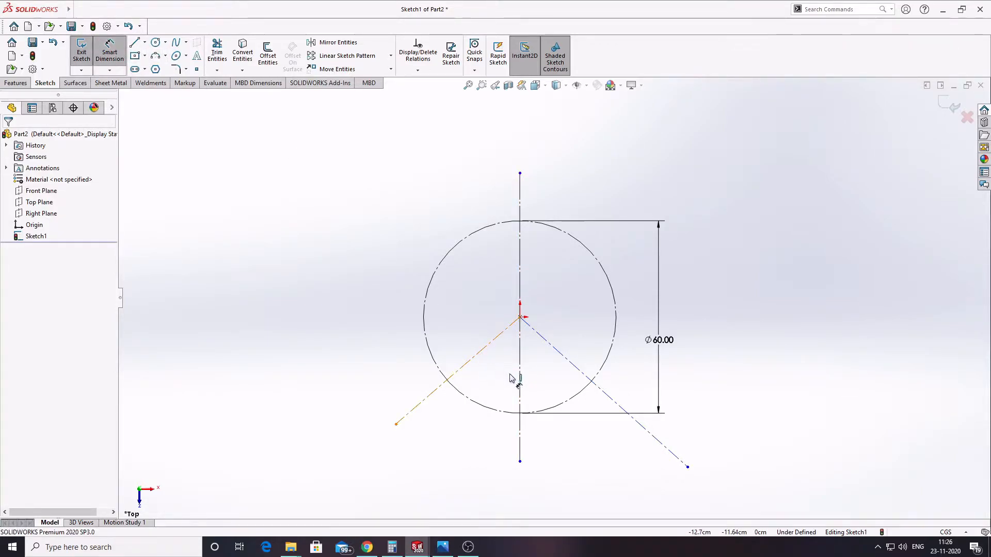
{"action": "left_click", "coordinate": [519, 378]}
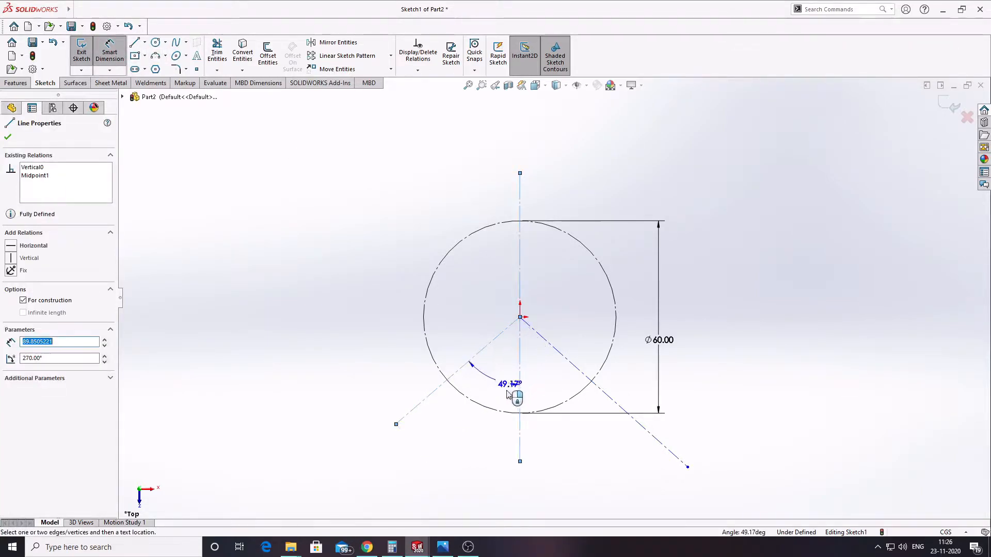
{"action": "left_click", "coordinate": [475, 434]}
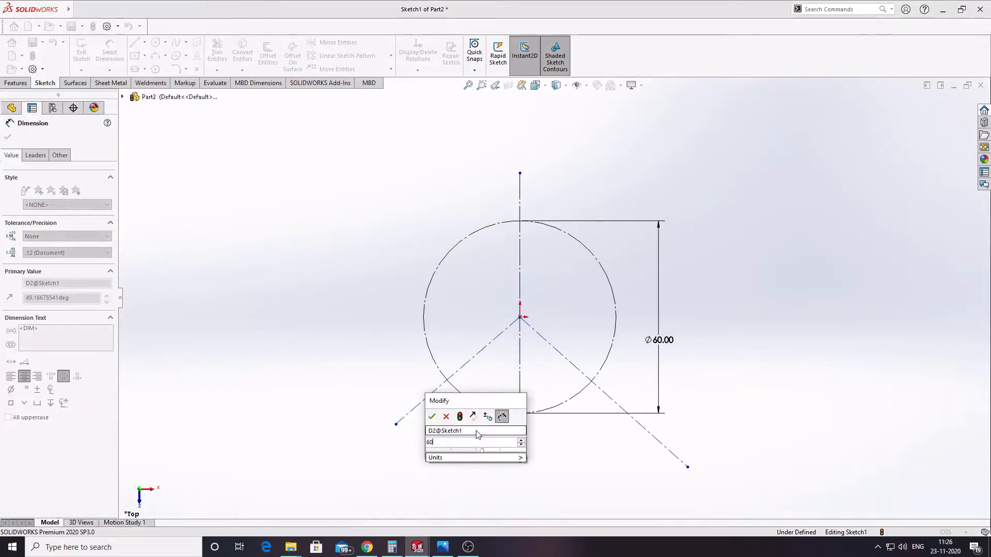
{"action": "type", "text": "60"}
{"action": "key", "text": "Return"}
Dimension the angle between the lower-right centerline and the vertical centerline to 60°
{"action": "left_click", "coordinate": [564, 359]}
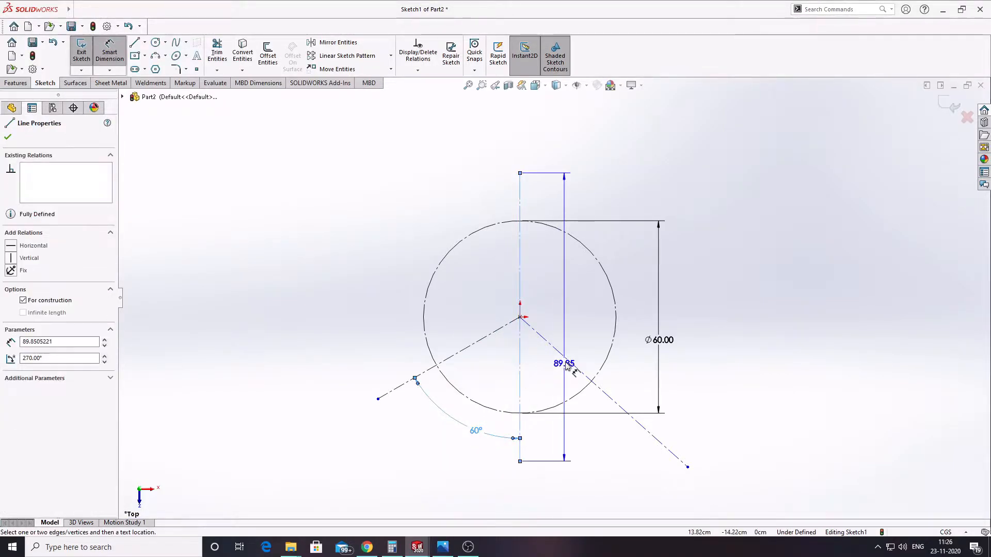
{"action": "left_click", "coordinate": [552, 391]}
{"action": "type", "text": "60"}
{"action": "key", "text": "Return"}
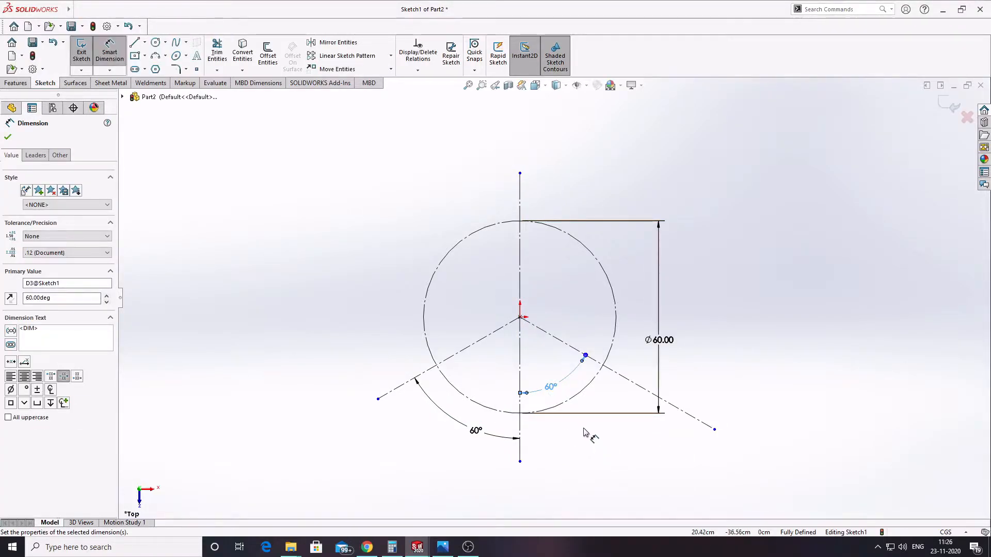
{"action": "key", "text": "Escape"}
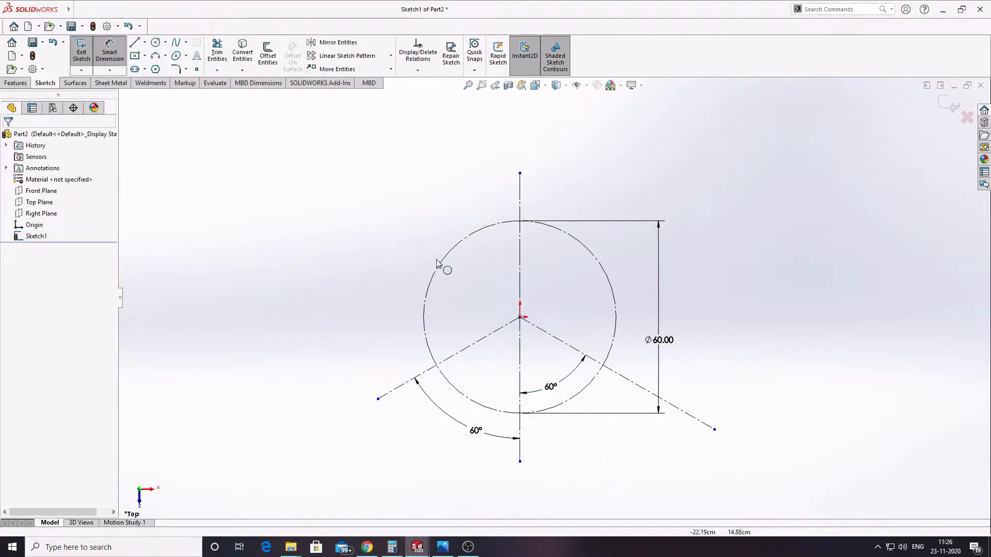
Draw two short vertical lines, about 5 cm long, upward from the circle's top, one on each side of the vertical centerline
{"action": "left_click", "coordinate": [137, 46]}
{"action": "scroll", "coordinate": [444, 140], "scroll_direction": "down", "scroll_amount": 2}
{"action": "left_click", "coordinate": [513, 271]}
{"action": "left_click", "coordinate": [513, 247]}
{"action": "key", "text": "Escape"}
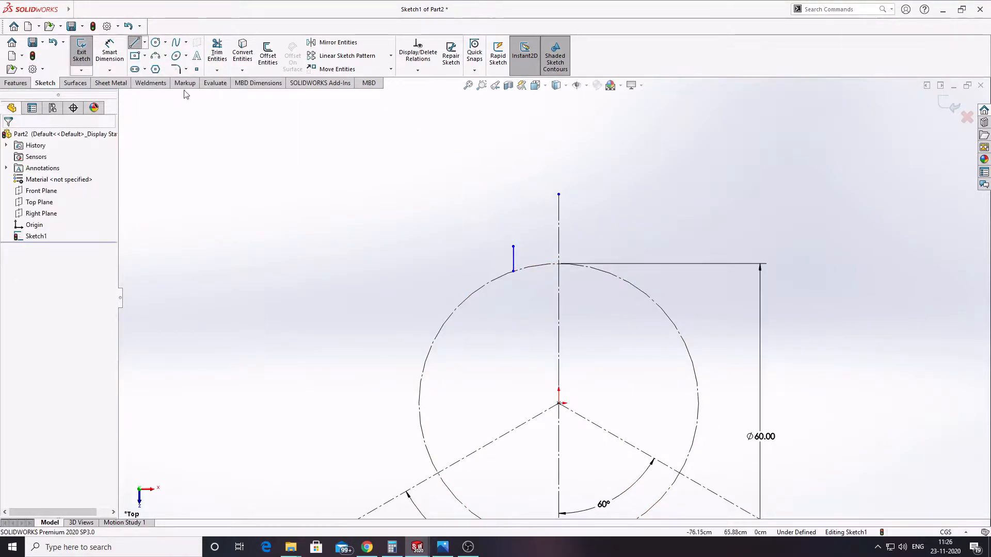
{"action": "left_click", "coordinate": [135, 42]}
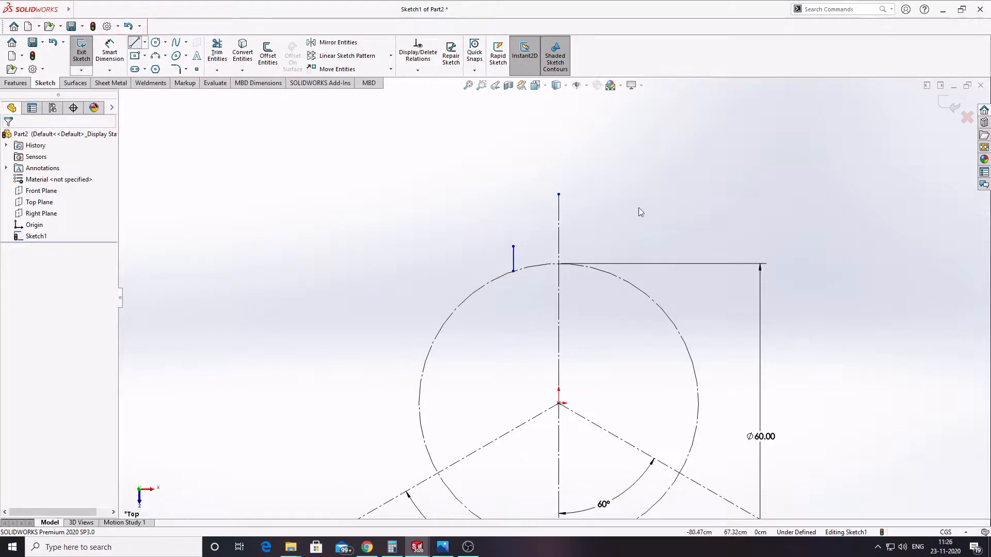
{"action": "left_click", "coordinate": [599, 269]}
{"action": "left_click", "coordinate": [598, 246]}
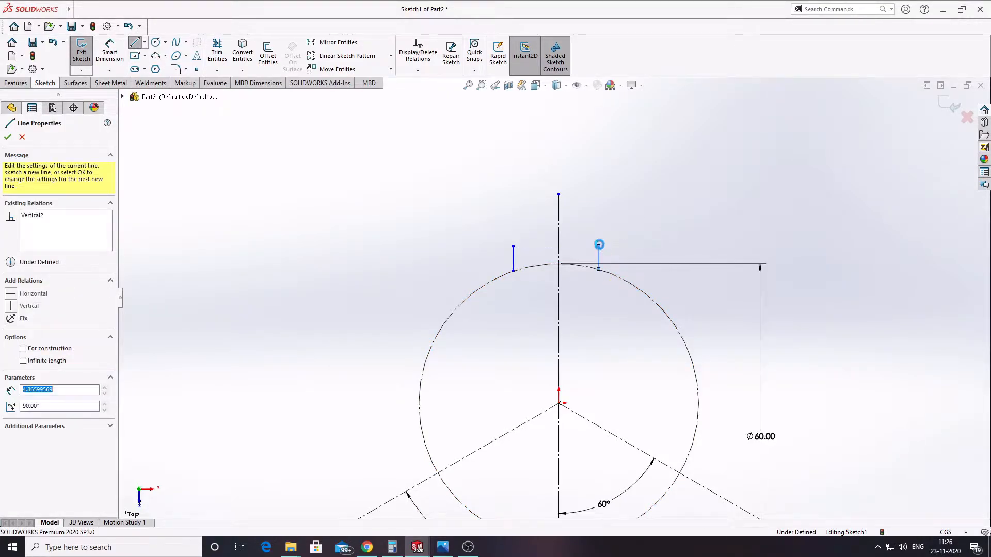
{"action": "key", "text": "Escape"}
{"action": "left_click", "coordinate": [155, 55]}
{"action": "left_click", "coordinate": [513, 246]}
{"action": "key", "text": "Escape"}
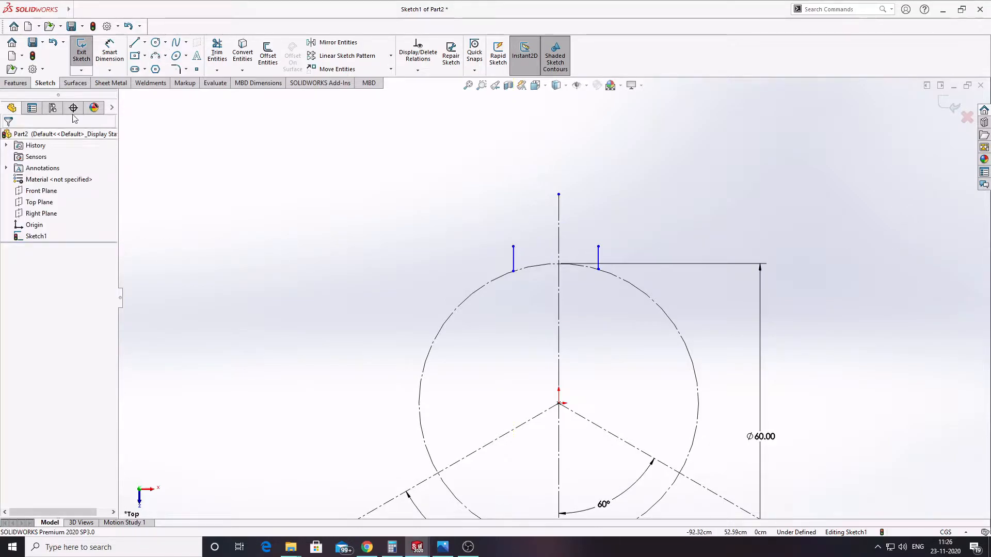
Draw a 3-point arc bulging upward between the upper endpoints of the two short vertical lines
{"action": "left_click", "coordinate": [155, 55]}
{"action": "left_click", "coordinate": [513, 246]}
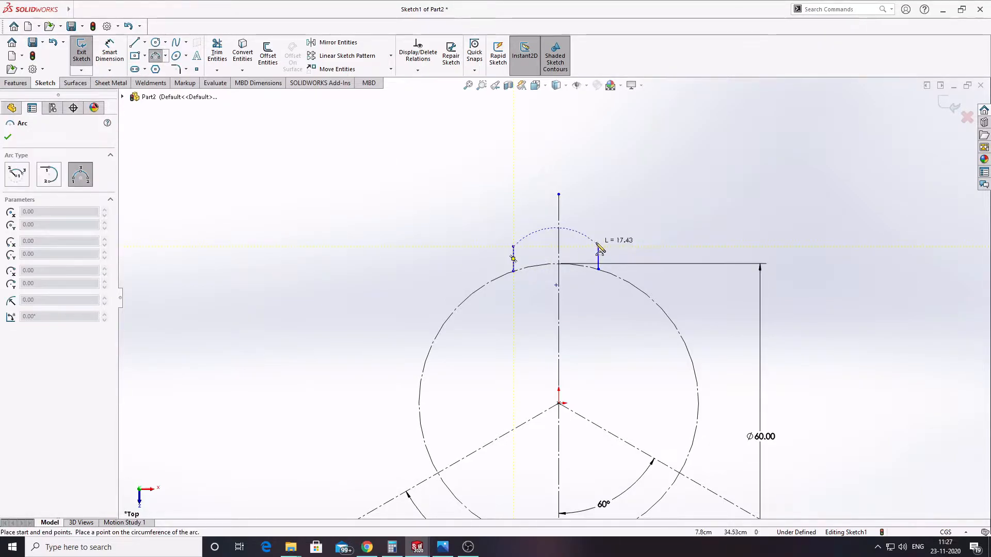
{"action": "left_click", "coordinate": [598, 246]}
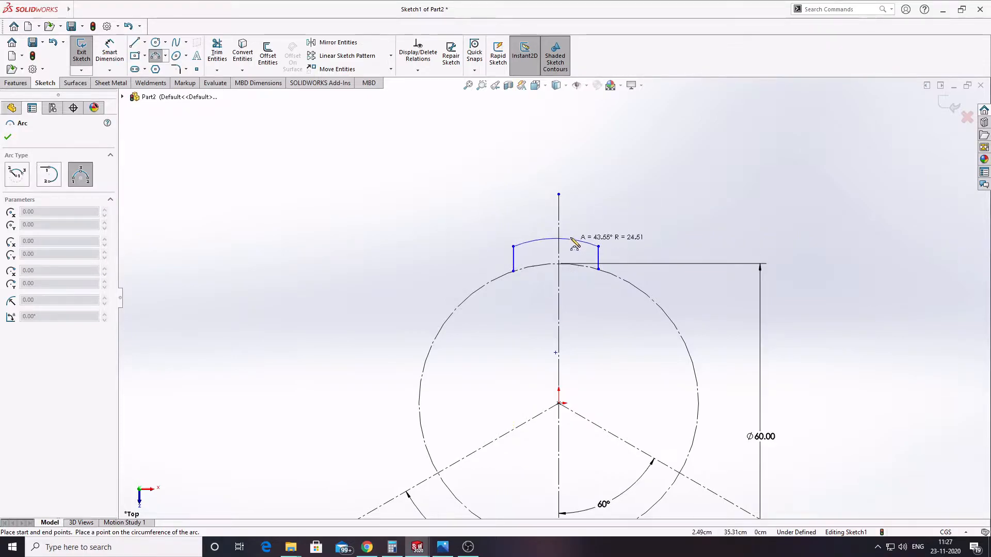
{"action": "left_click", "coordinate": [575, 238]}
{"action": "key", "text": "Escape"}
Add a concentric relation between the construction circle and the arc joining the short vertical lines
{"action": "scroll", "coordinate": [645, 260], "scroll_direction": "down", "scroll_amount": 3}
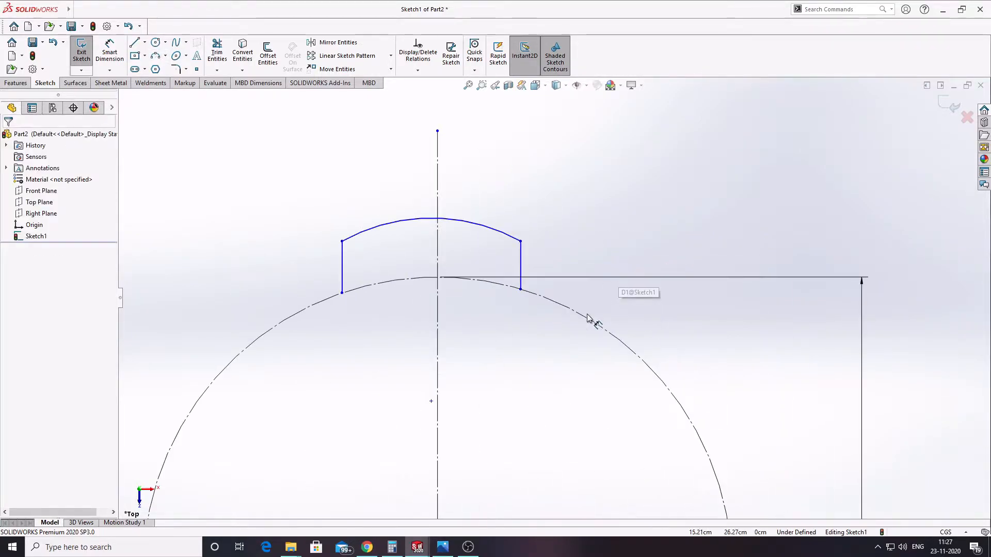
{"action": "left_click", "coordinate": [497, 232]}
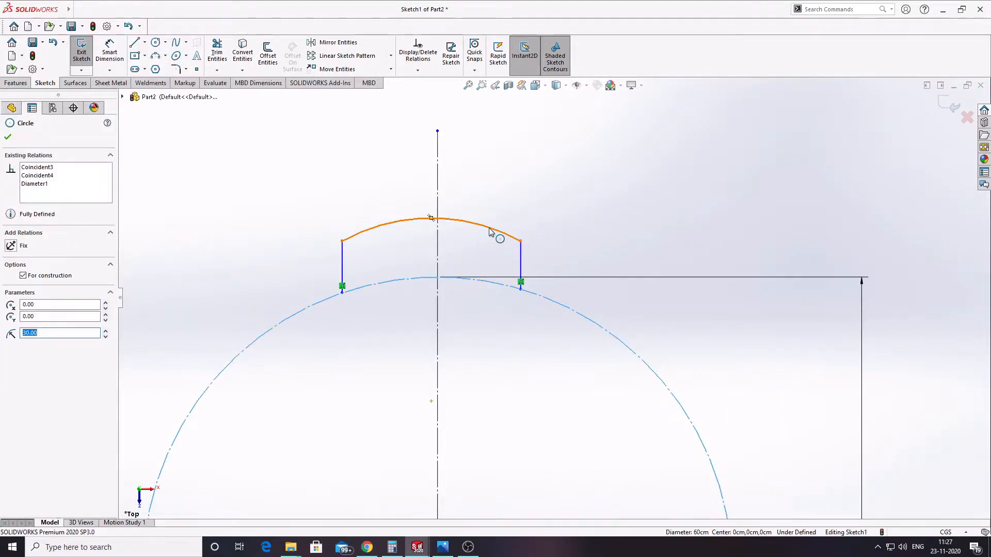
{"action": "left_click", "coordinate": [449, 231], "text": "ctrl"}
{"action": "left_click", "coordinate": [11, 329]}
{"action": "left_click", "coordinate": [265, 272]}
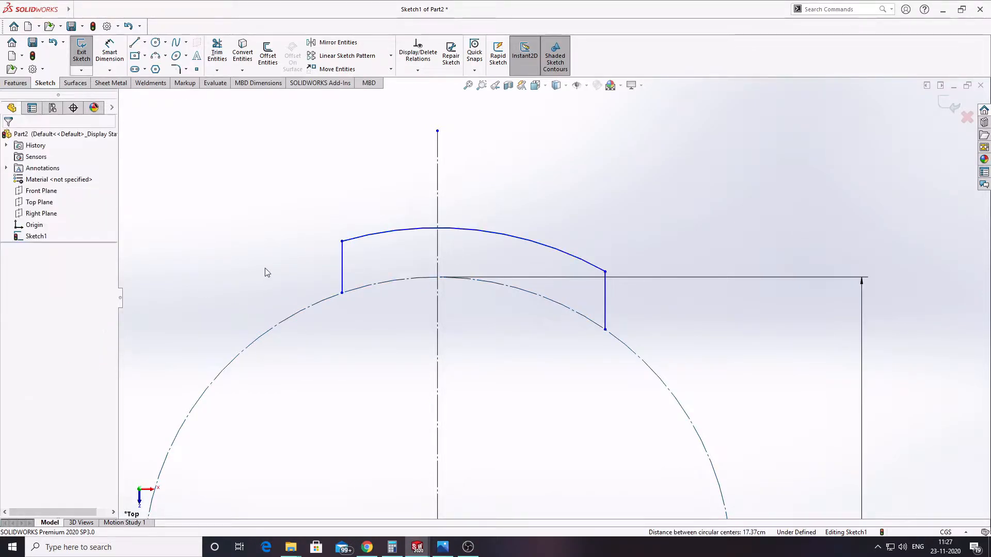
Make the two short vertical lines symmetric about the vertical centerline
{"action": "left_click", "coordinate": [343, 258]}
{"action": "left_click", "coordinate": [437, 258], "text": "ctrl"}
{"action": "left_click", "coordinate": [605, 300], "text": "ctrl"}
{"action": "left_click", "coordinate": [29, 366]}
{"action": "key", "text": "Escape"}
Dimension the distance between the two short vertical lines to 40 cm
{"action": "left_click", "coordinate": [109, 52]}
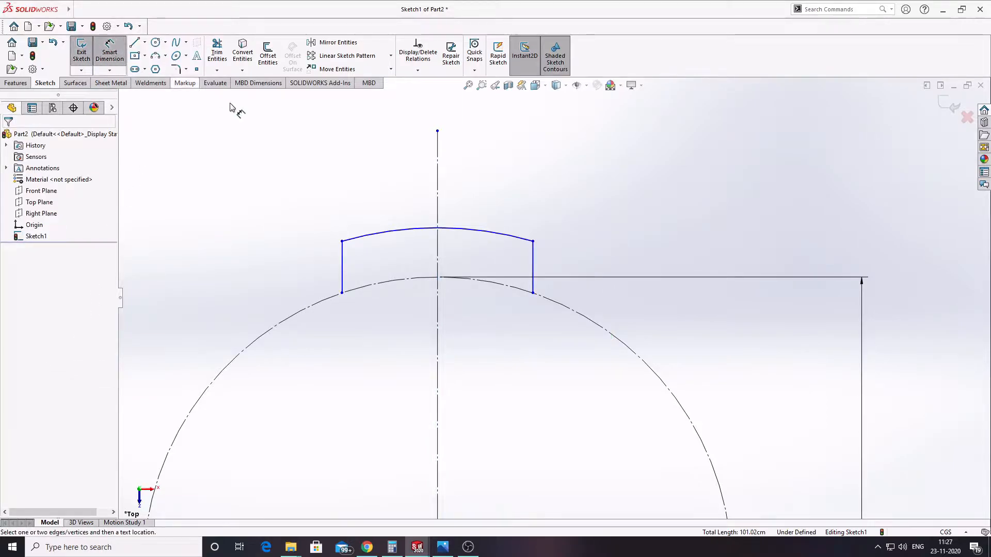
{"action": "left_click", "coordinate": [344, 253]}
{"action": "left_click", "coordinate": [533, 258]}
{"action": "left_click", "coordinate": [407, 175]}
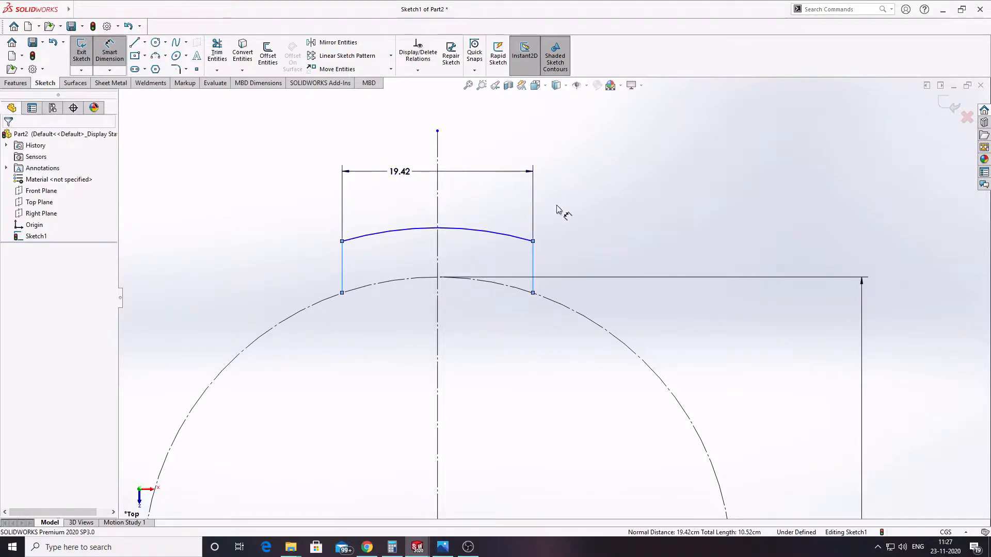
{"action": "scroll", "coordinate": [556, 206], "scroll_direction": "up", "scroll_amount": 4}
{"action": "type", "text": "20"}
{"action": "key", "text": "Return"}
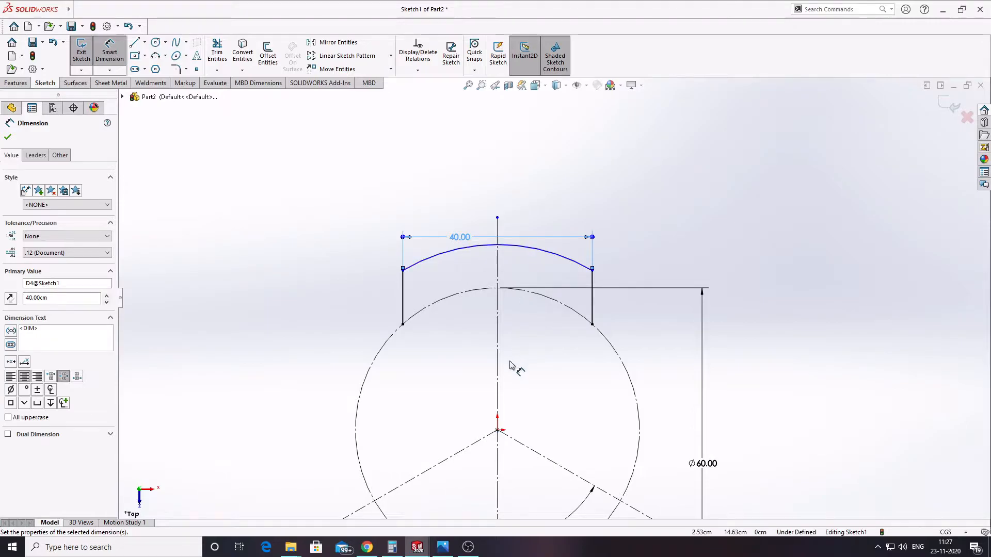
{"action": "key", "text": "z"}
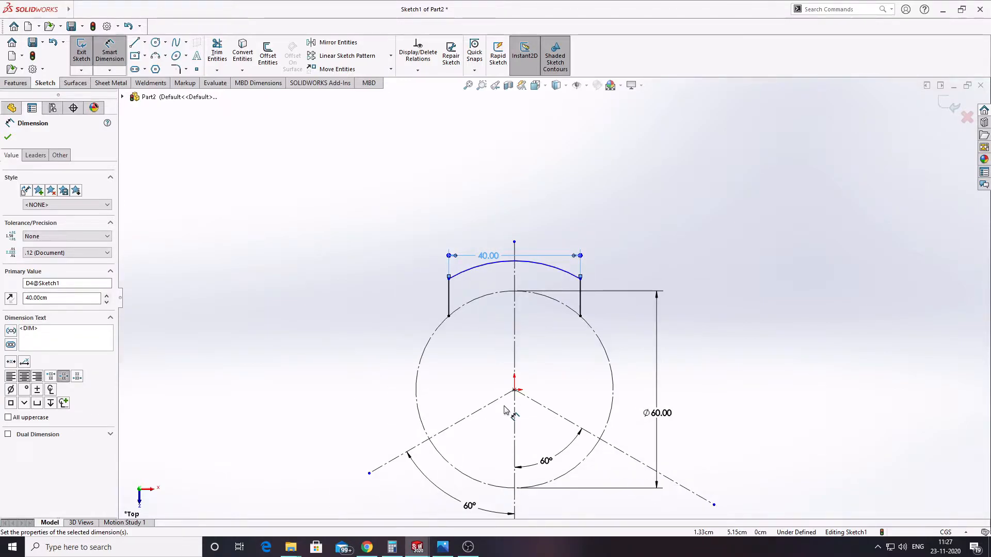
{"action": "key", "text": "Escape"}
Set the construction circle's diameter to 120 cm
{"action": "left_click", "coordinate": [663, 413]}
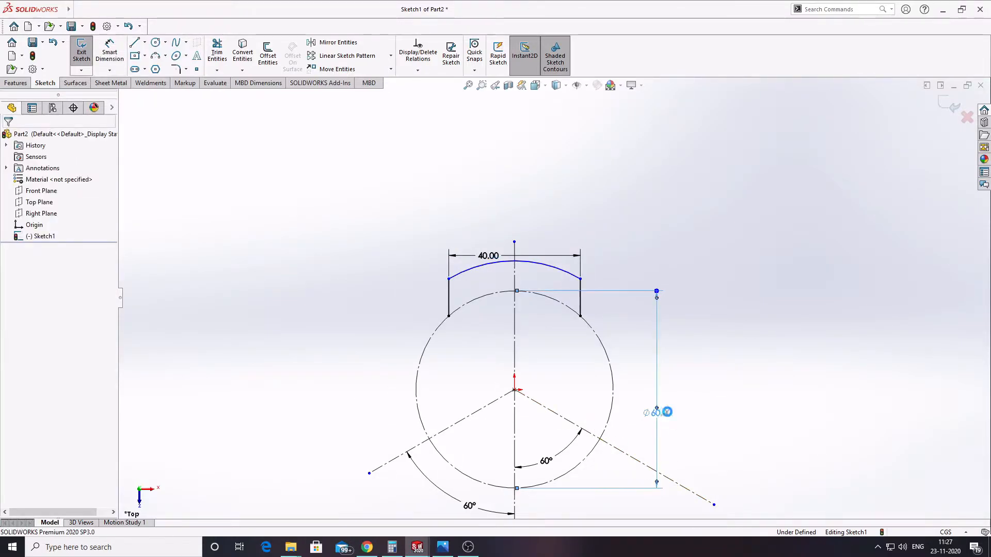
{"action": "double_click", "coordinate": [663, 413]}
{"action": "type", "text": "120"}
{"action": "key", "text": "Return"}
{"action": "key", "text": "Escape"}
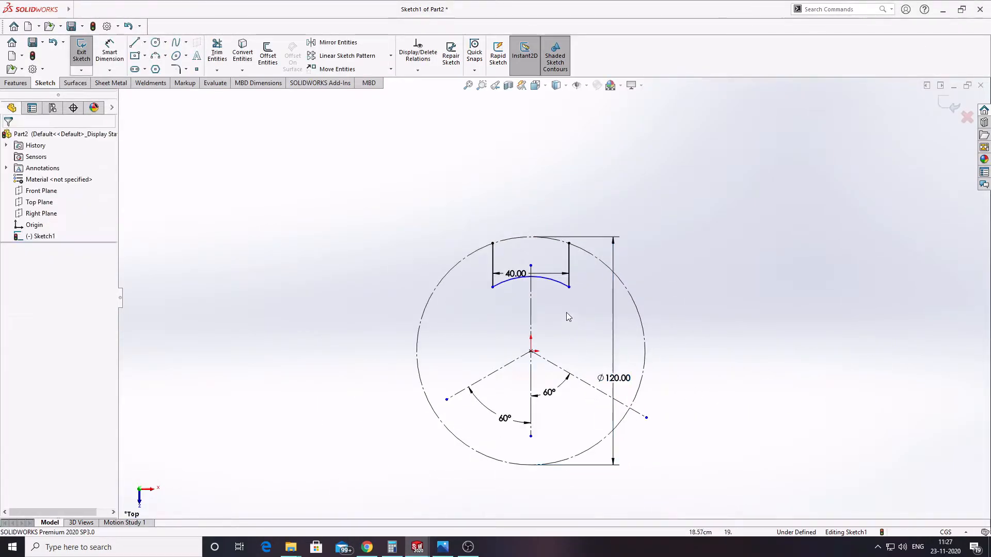
Move the arc joining the short vertical lines outward above the construction circle, to a radius of about 84 cm
{"action": "left_click_drag", "start_coordinate": [547, 280], "coordinate": [538, 209]}
{"action": "key", "text": "Escape"}
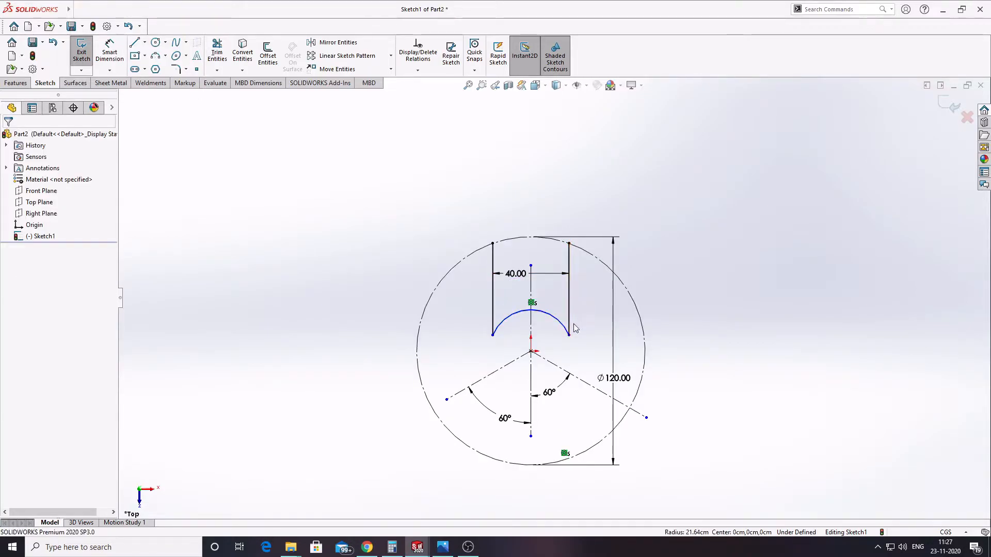
{"action": "left_click_drag", "start_coordinate": [536, 207], "coordinate": [549, 194]}
{"action": "key", "text": "Escape"}
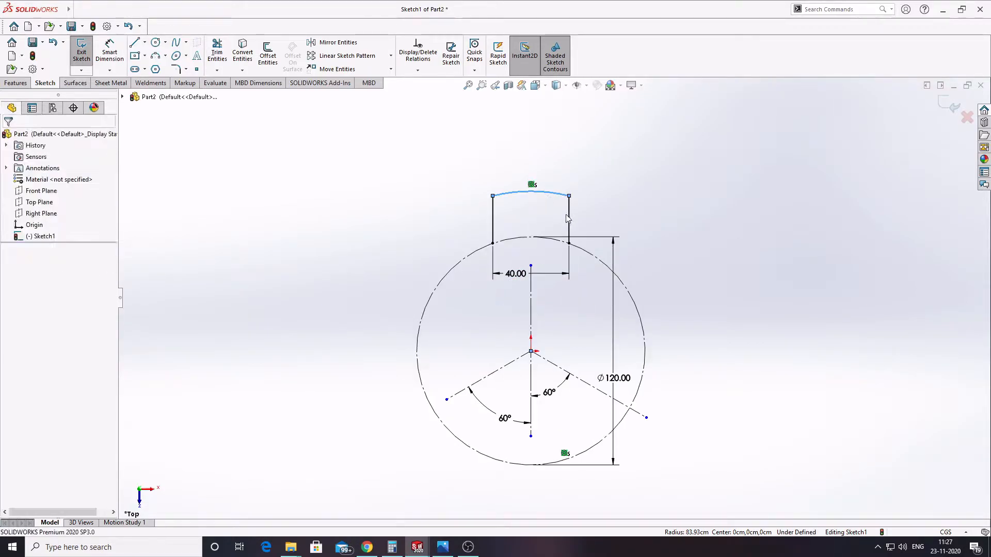
Extend the vertical and the two angled centerlines outward so their free ends lie beyond the construction circle and the arc
{"action": "left_click_drag", "start_coordinate": [447, 400], "coordinate": [327, 468]}
{"action": "left_click", "coordinate": [698, 459]}
{"action": "left_click_drag", "start_coordinate": [646, 417], "coordinate": [780, 495]}
{"action": "left_click_drag", "start_coordinate": [533, 484], "coordinate": [532, 536]}
{"action": "left_click", "coordinate": [553, 327]}
{"action": "scroll", "coordinate": [553, 327], "scroll_direction": "up", "scroll_amount": 3}
{"action": "scroll", "coordinate": [661, 324], "scroll_direction": "down", "scroll_amount": 3}
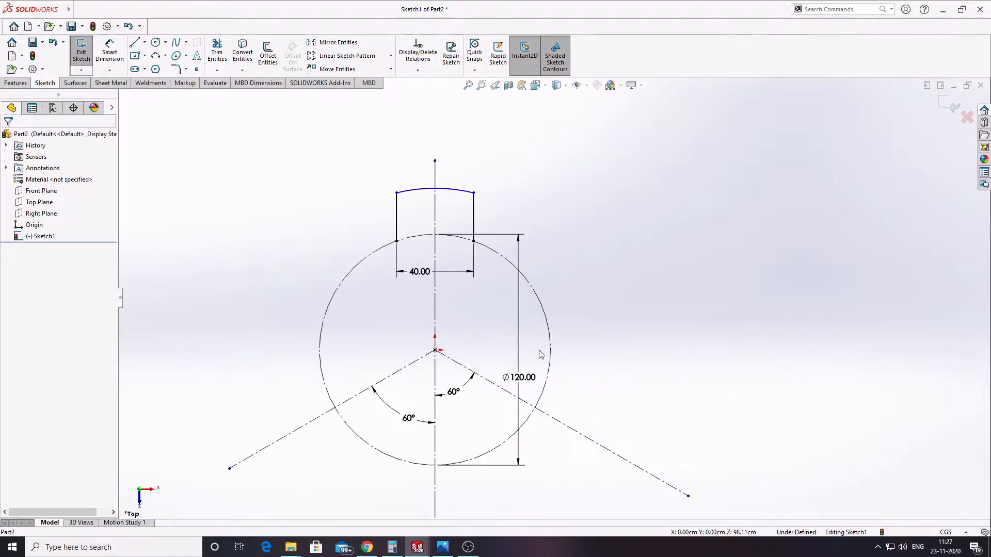
Reposition the circle's diameter dimension outside the circle and the line-spacing dimension above the arc
{"action": "left_click_drag", "start_coordinate": [520, 377], "coordinate": [642, 376]}
{"action": "left_click", "coordinate": [455, 293]}
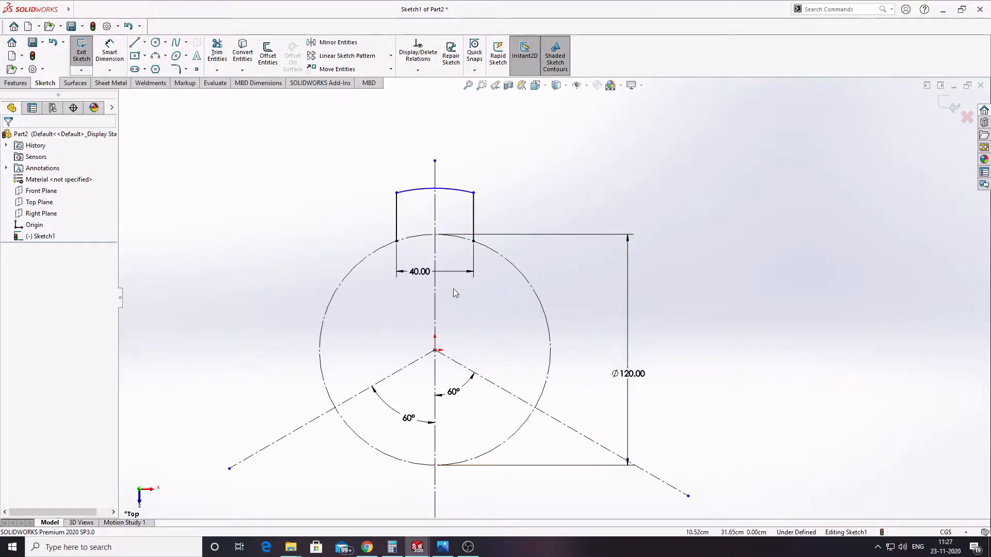
{"action": "left_click_drag", "start_coordinate": [422, 272], "coordinate": [426, 145]}
{"action": "left_click", "coordinate": [553, 259]}
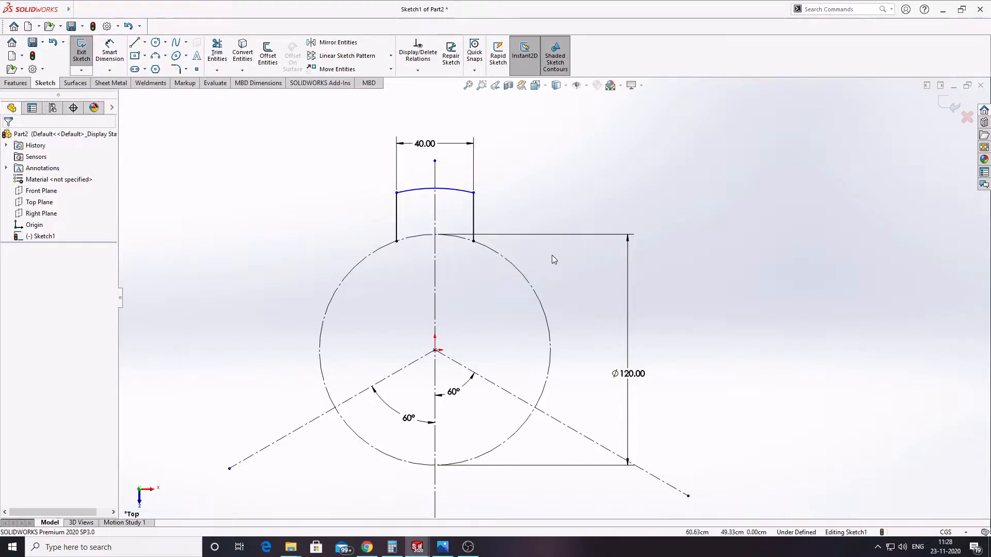
{"action": "scroll", "coordinate": [550, 297], "scroll_direction": "up", "scroll_amount": 2}
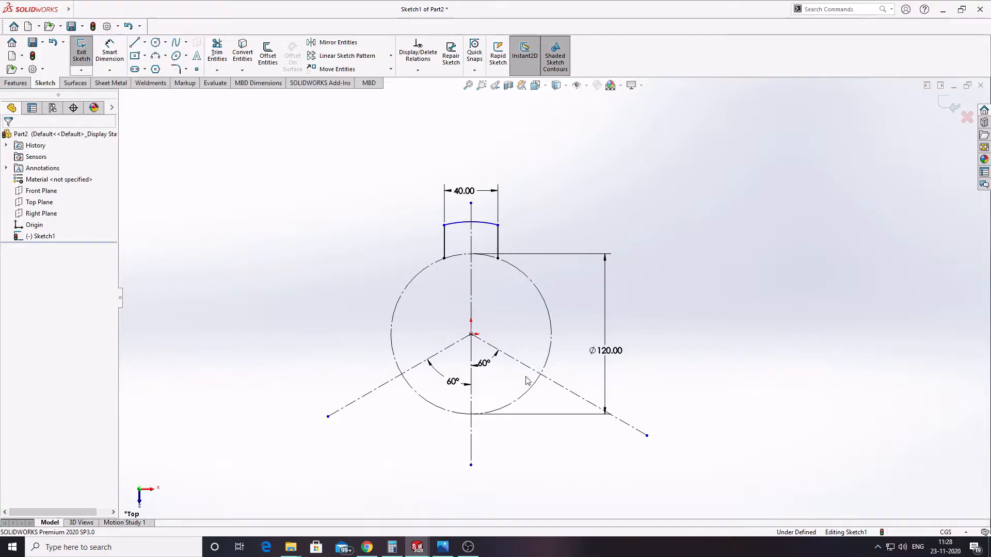
{"action": "scroll", "coordinate": [523, 249], "scroll_direction": "down", "scroll_amount": 5}
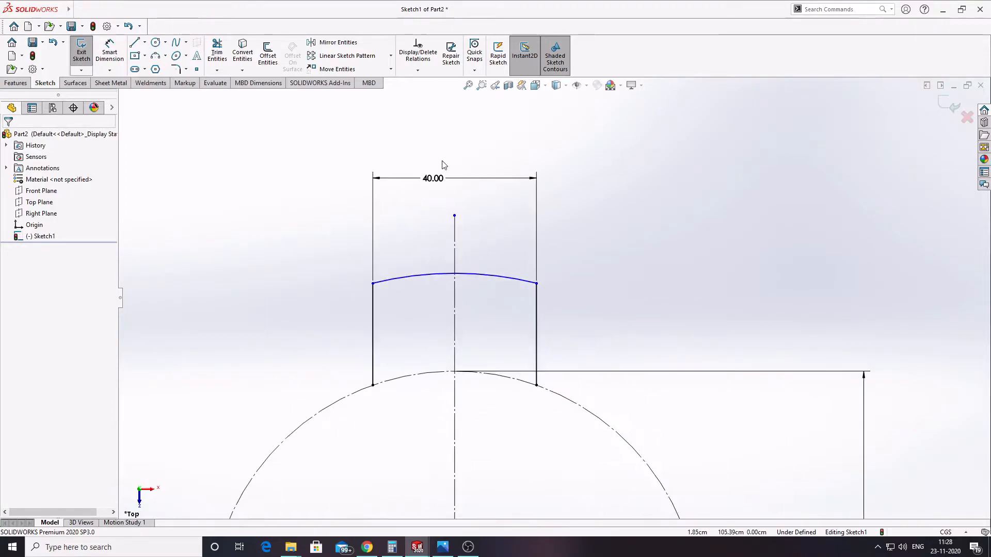
{"action": "left_click", "coordinate": [110, 52]}
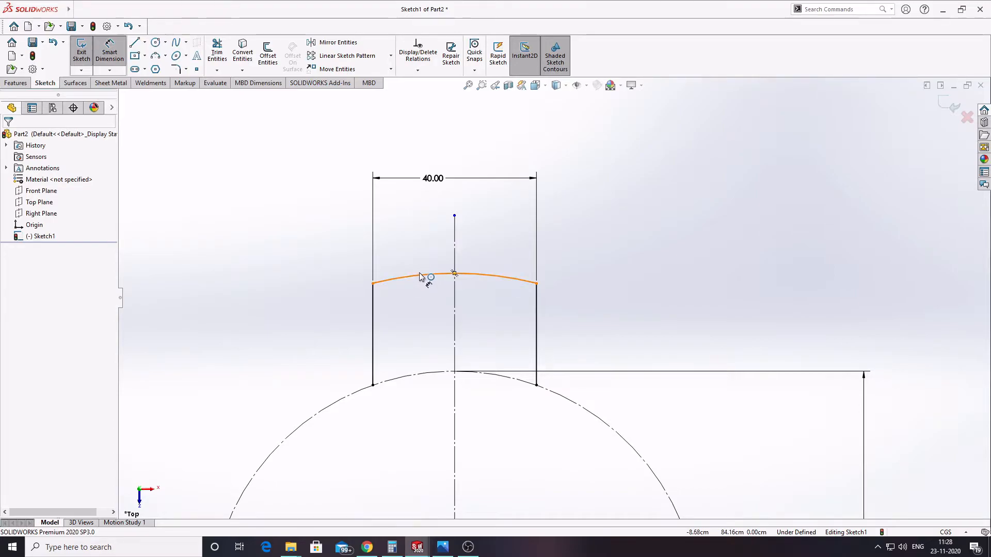
{"action": "left_click", "coordinate": [450, 274]}
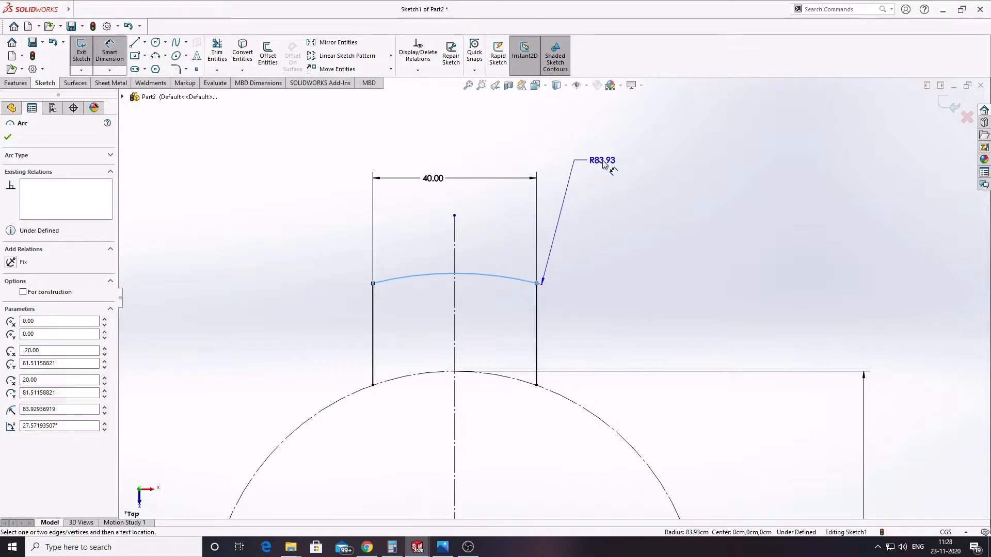
{"action": "key", "text": "Escape"}
{"action": "scroll", "coordinate": [553, 298], "scroll_direction": "up", "scroll_amount": 5}
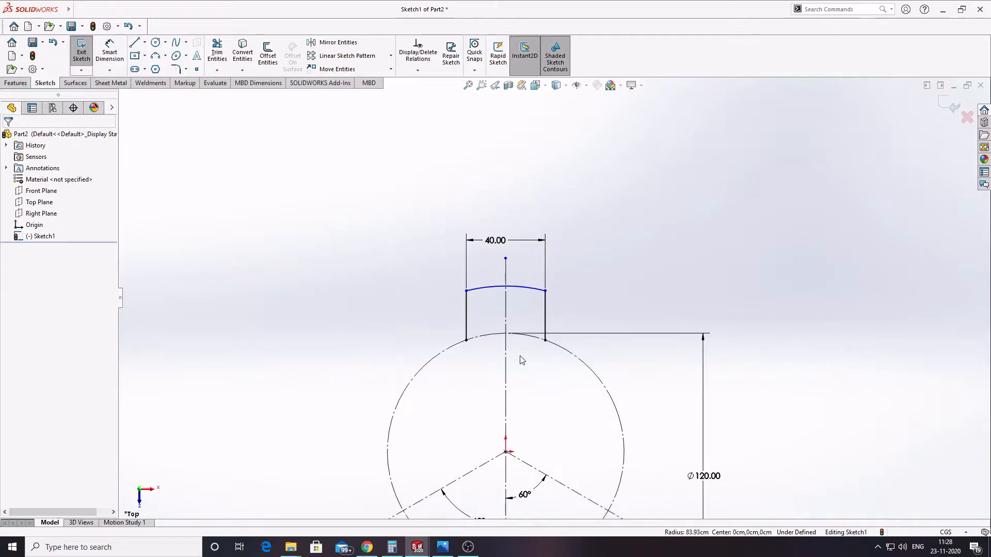
{"action": "scroll", "coordinate": [577, 415], "scroll_direction": "down", "scroll_amount": 5}
{"action": "left_click", "coordinate": [16, 83]}
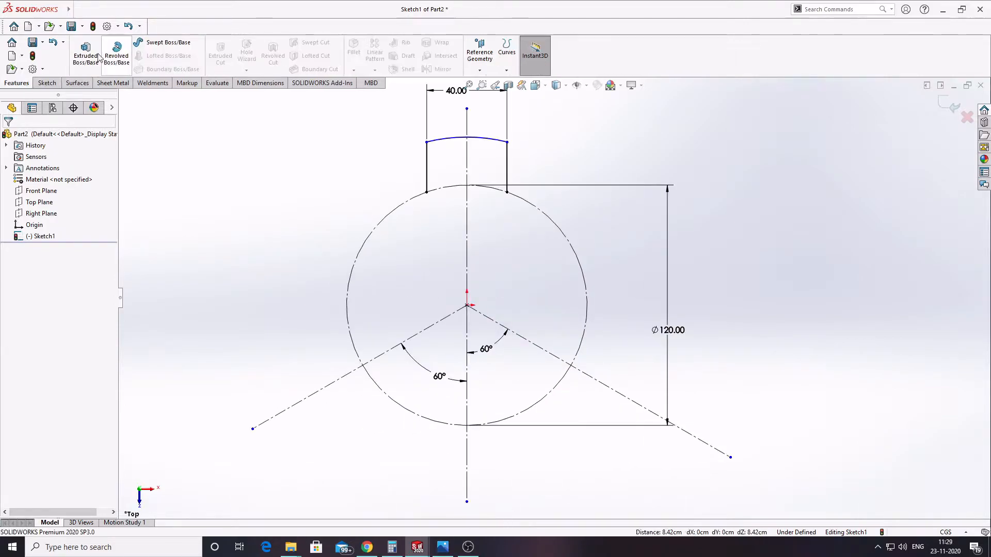
{"action": "left_click", "coordinate": [47, 83]}
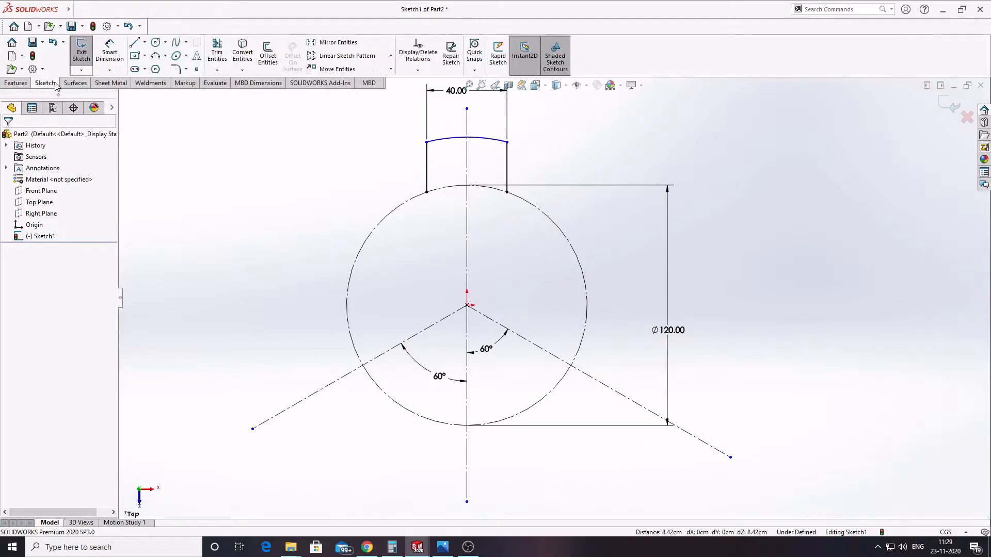
Dimension the radius of the arc joining the short vertical lines to 68 cm
{"action": "left_click", "coordinate": [467, 138]}
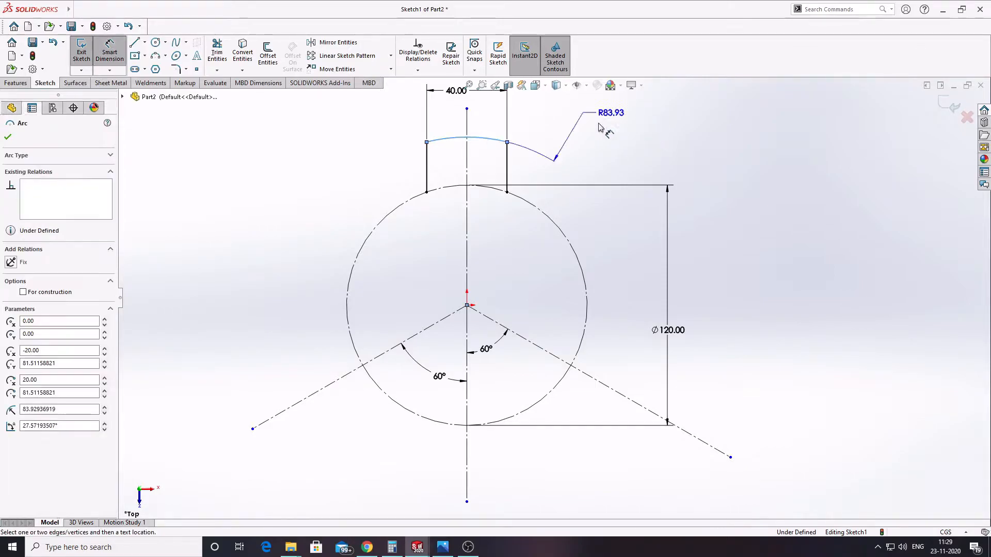
{"action": "scroll", "coordinate": [553, 298], "scroll_direction": "up", "scroll_amount": 2}
{"action": "left_click", "coordinate": [576, 137]}
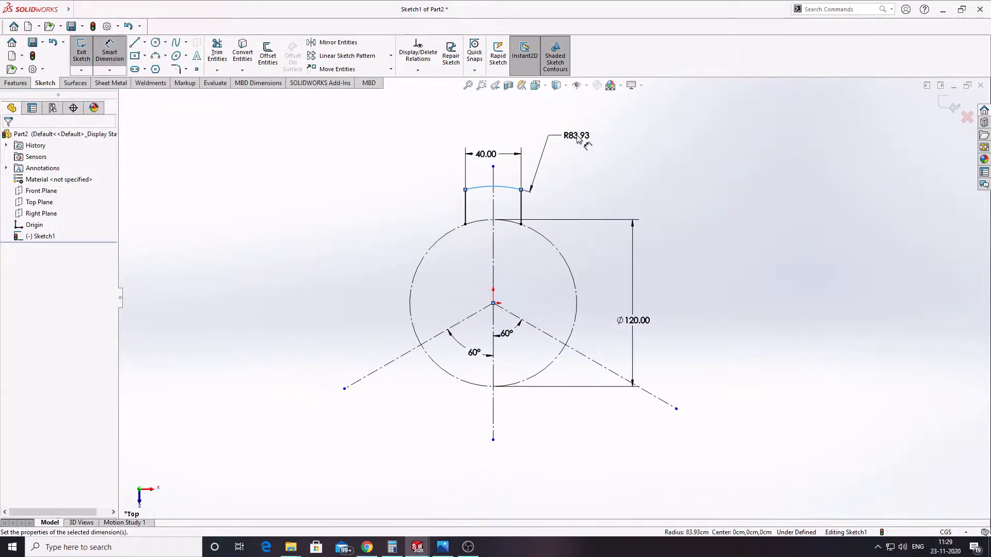
{"action": "type", "text": "68"}
{"action": "key", "text": "Return"}
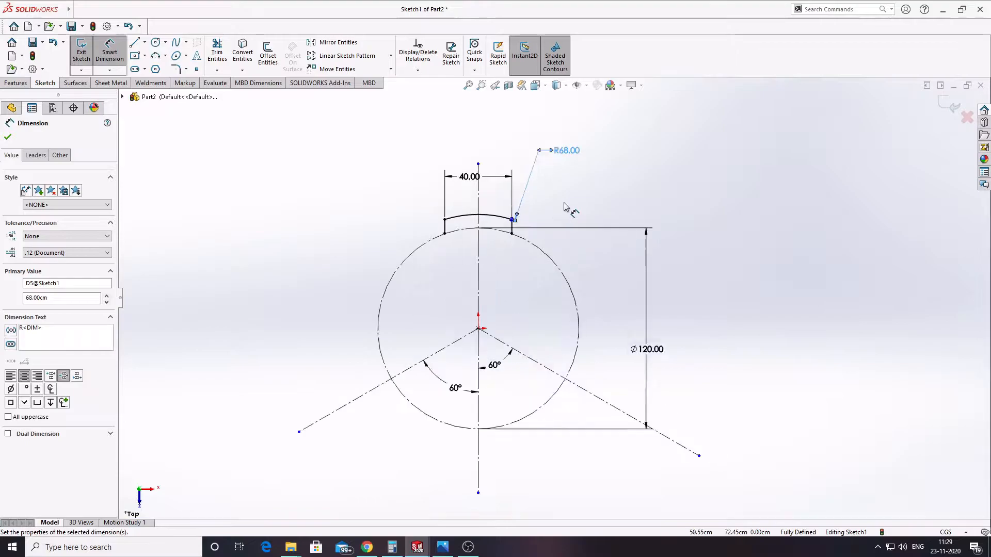
{"action": "scroll", "coordinate": [568, 207], "scroll_direction": "down", "scroll_amount": 3}
{"action": "key", "text": "Escape"}
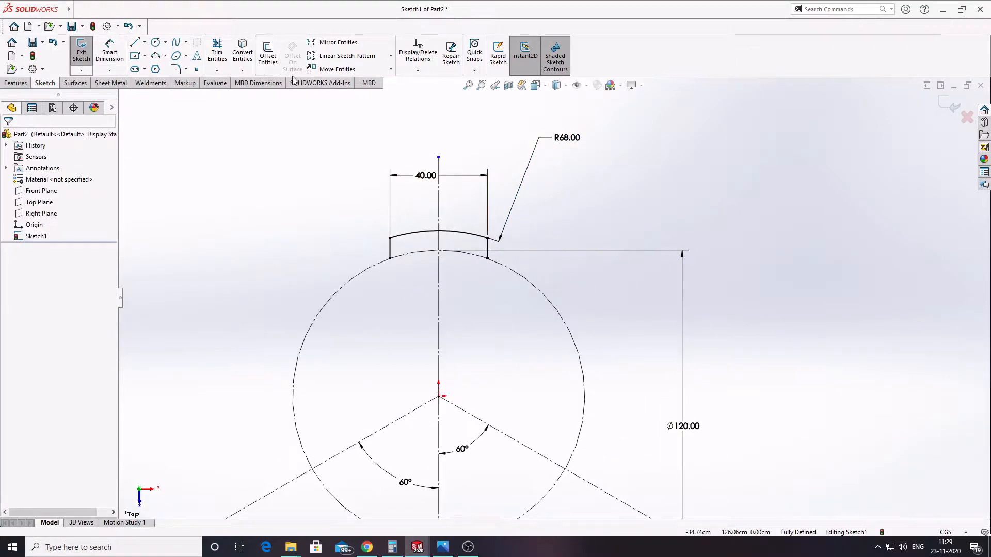
Create a circular sketch pattern of the arc and both short vertical lines about the origin, with 3 equally spaced instances over 360°
{"action": "left_click", "coordinate": [390, 57]}
{"action": "left_click", "coordinate": [345, 81]}
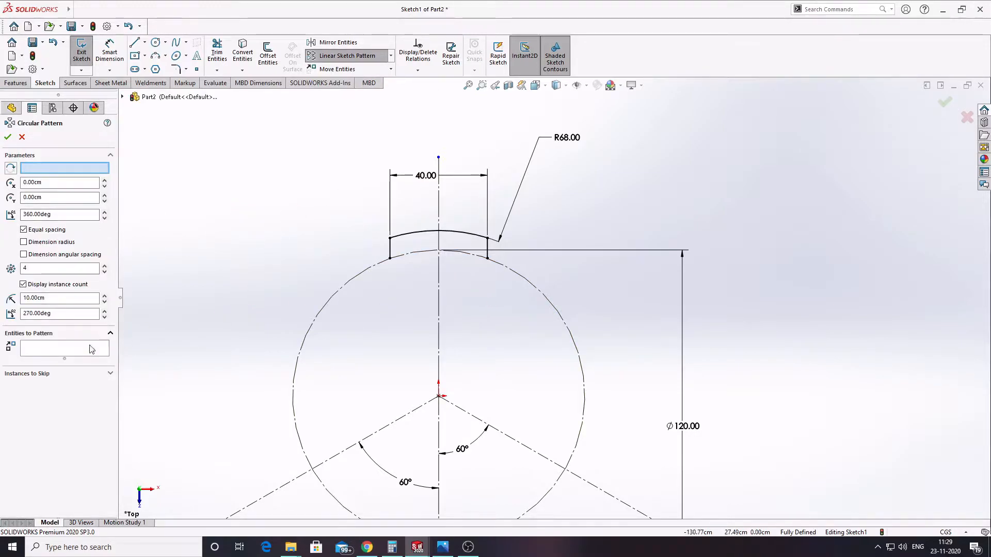
{"action": "left_click", "coordinate": [67, 348]}
{"action": "left_click", "coordinate": [396, 236]}
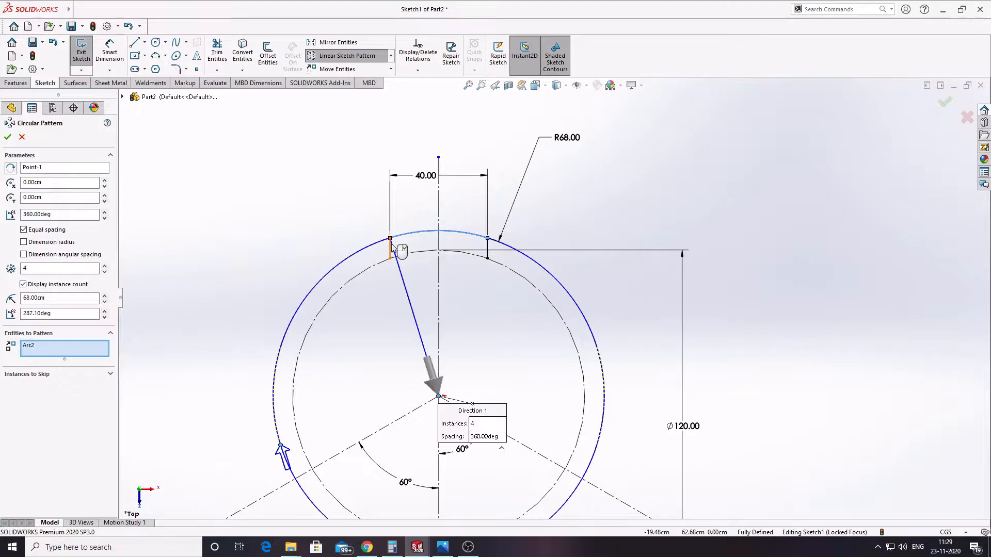
{"action": "left_click", "coordinate": [390, 250]}
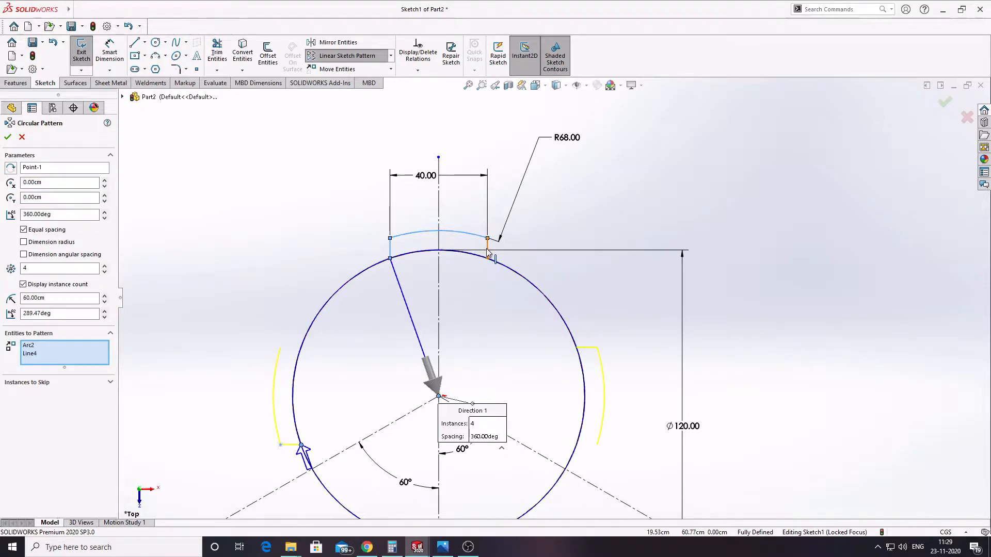
{"action": "left_click", "coordinate": [487, 253]}
{"action": "scroll", "coordinate": [552, 298], "scroll_direction": "up", "scroll_amount": 3}
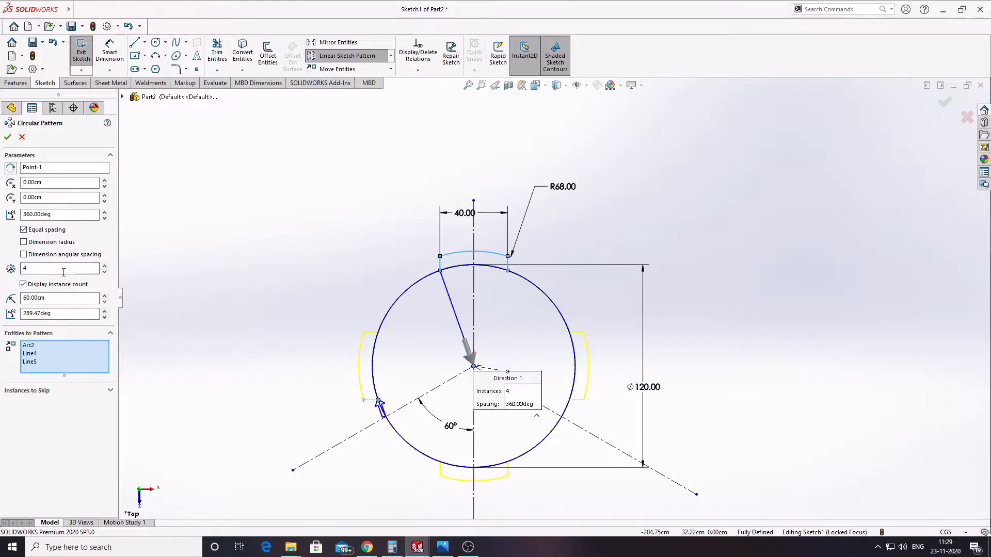
{"action": "left_click_drag", "start_coordinate": [34, 269], "coordinate": [2, 273]}
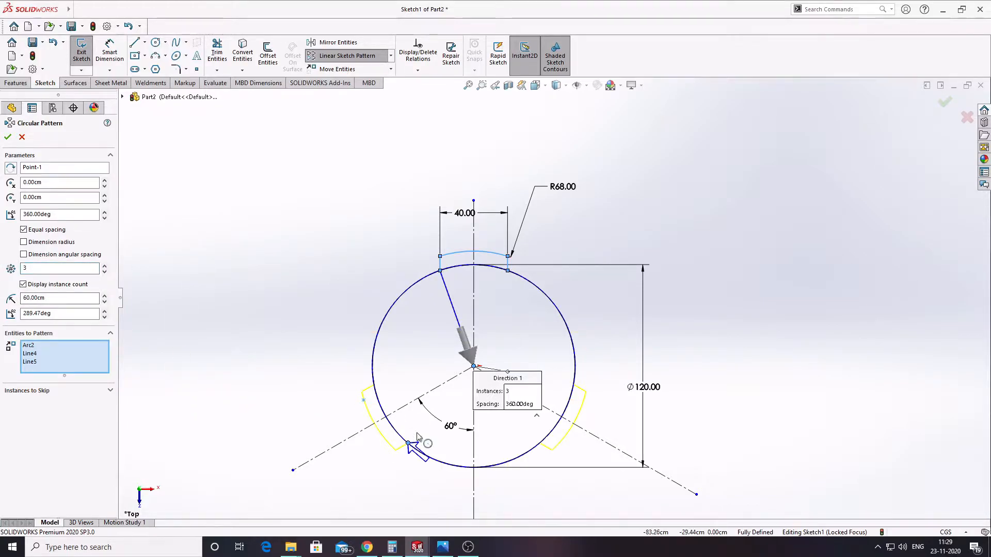
{"action": "scroll", "coordinate": [645, 428], "scroll_direction": "down", "scroll_amount": 3}
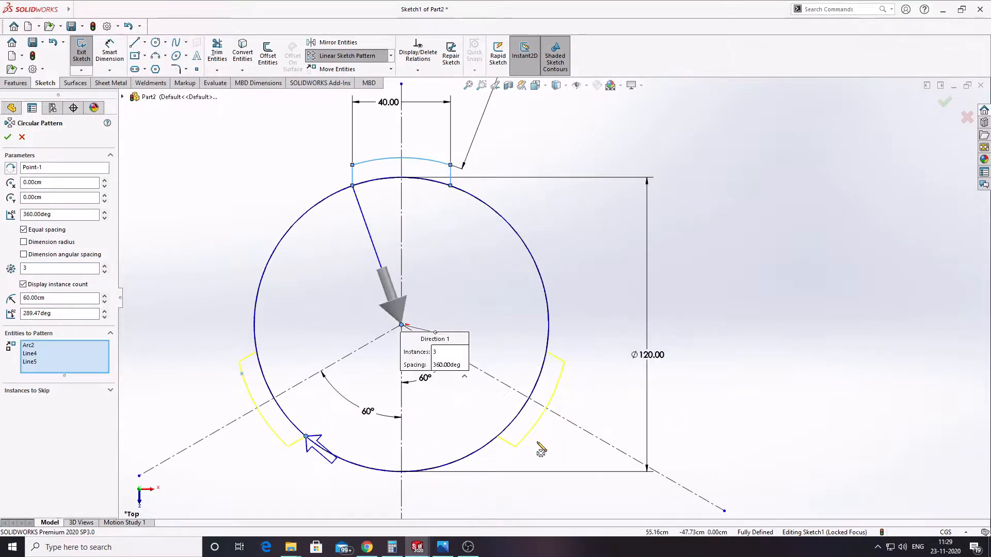
{"action": "scroll", "coordinate": [541, 450], "scroll_direction": "up", "scroll_amount": 2}
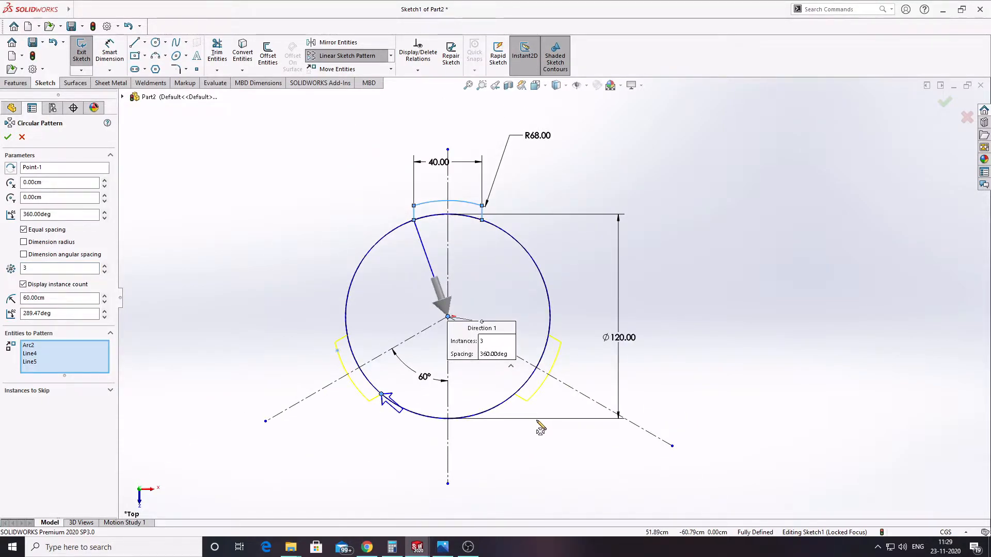
{"action": "left_click", "coordinate": [7, 137]}
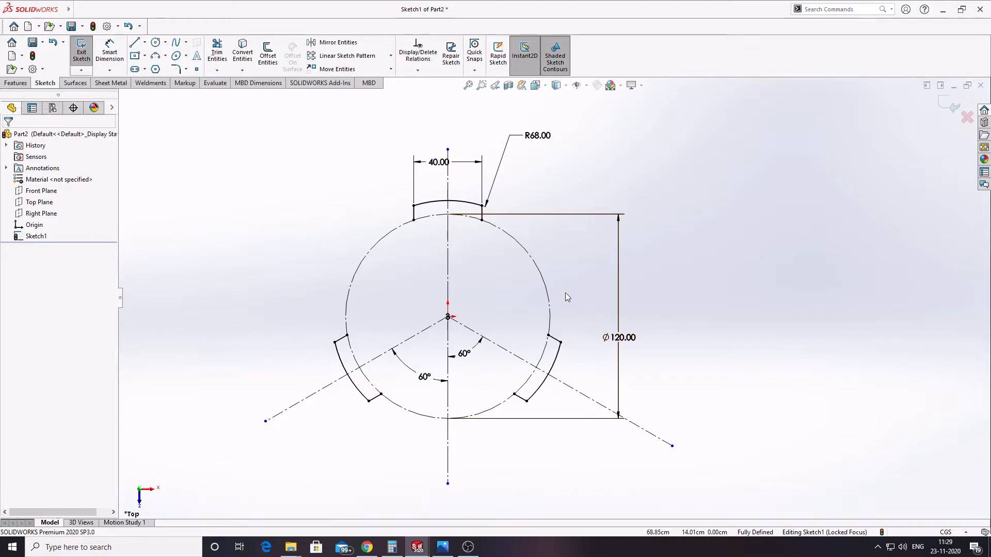
Sketch a circle of about 50 cm radius centred on the vertical centerline above the raised top segment
{"action": "scroll", "coordinate": [444, 320], "scroll_direction": "down", "scroll_amount": 3}
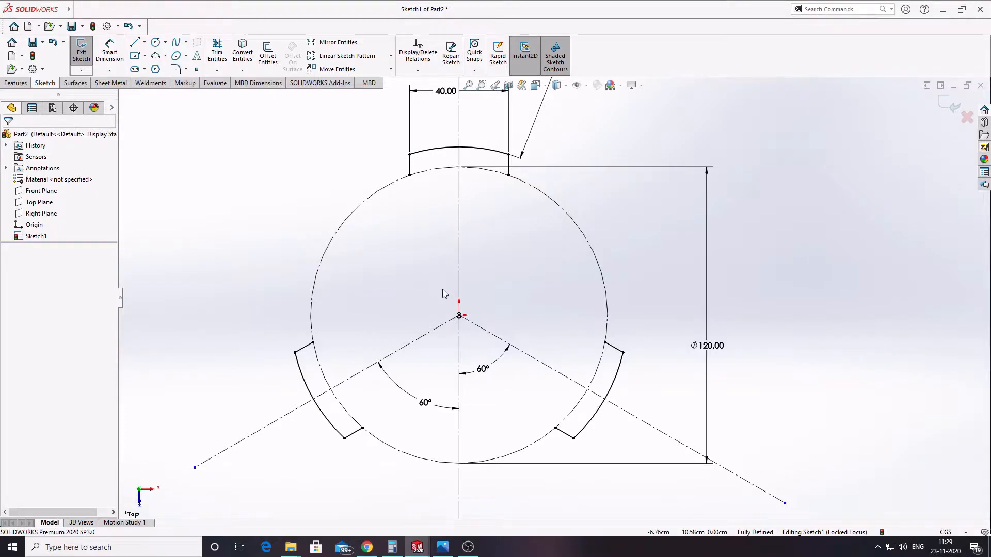
{"action": "scroll", "coordinate": [516, 470], "scroll_direction": "down", "scroll_amount": 2}
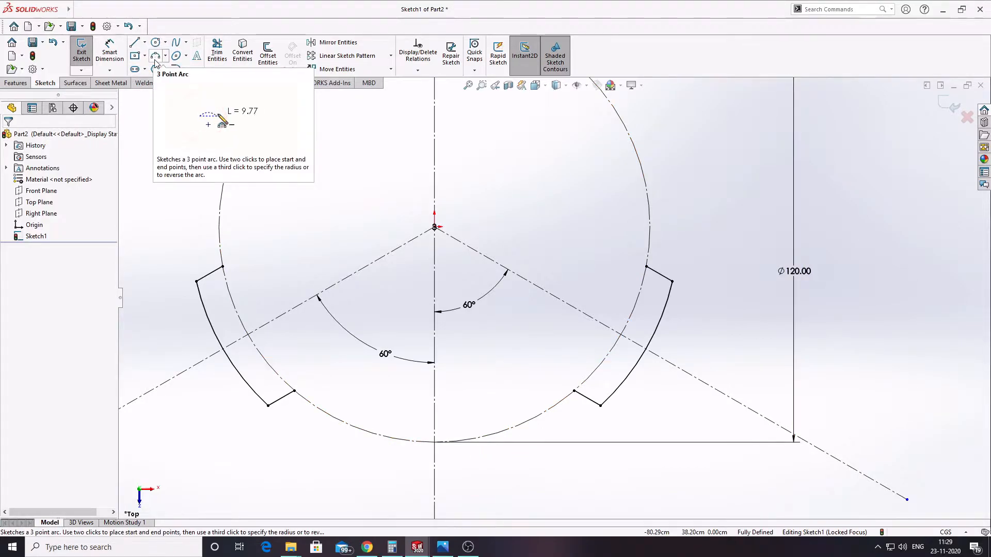
{"action": "scroll", "coordinate": [552, 298], "scroll_direction": "up", "scroll_amount": 5}
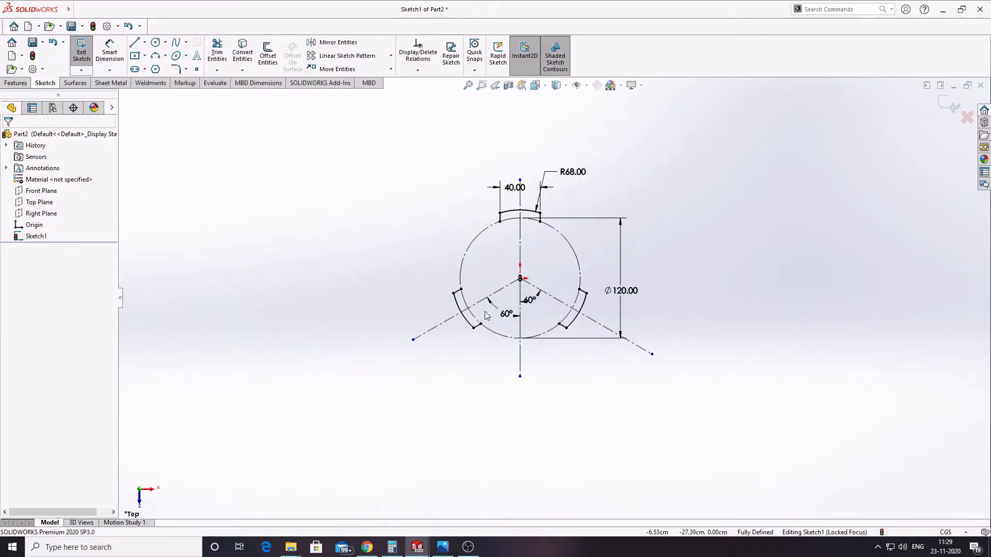
{"action": "scroll", "coordinate": [513, 178], "scroll_direction": "down", "scroll_amount": 3}
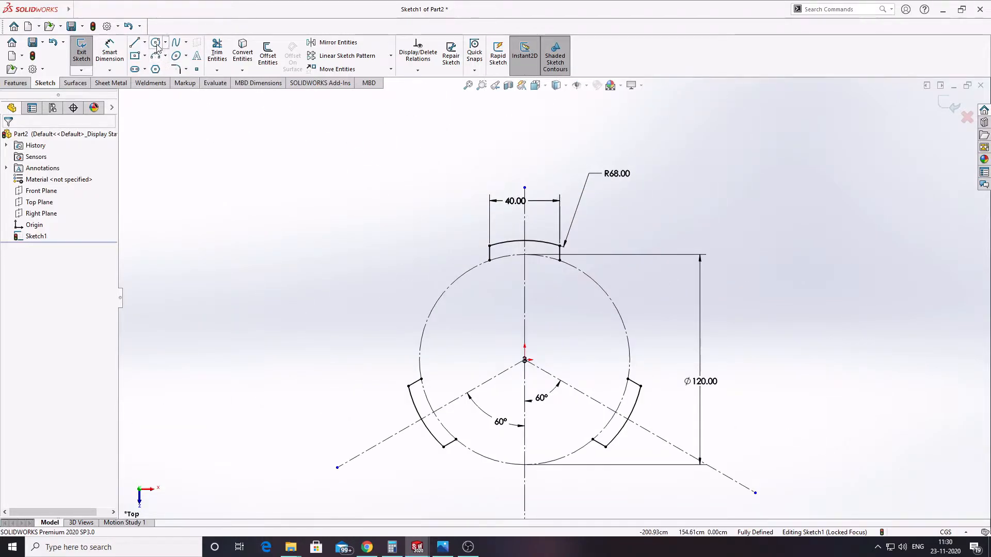
{"action": "key", "text": "c"}
{"action": "scroll", "coordinate": [449, 160], "scroll_direction": "down", "scroll_amount": 3}
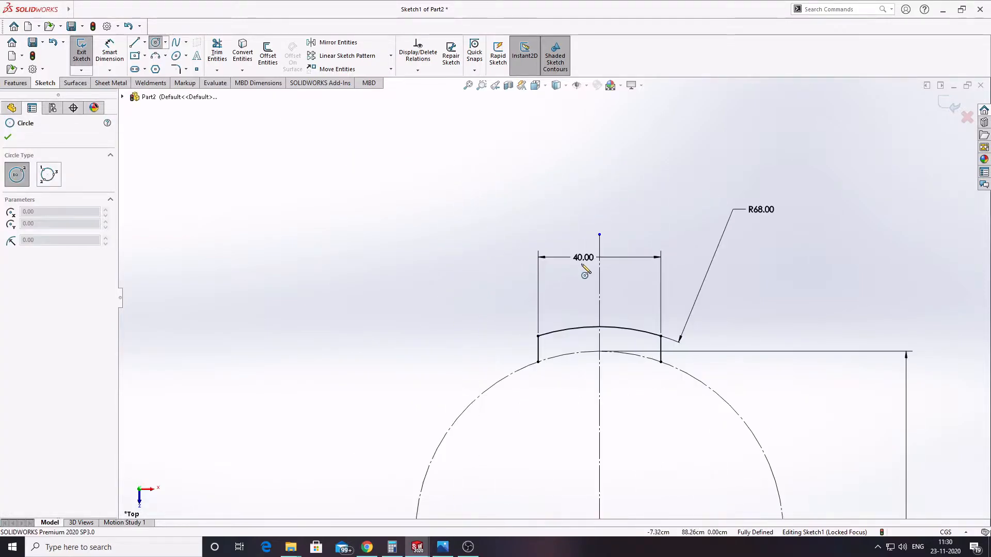
{"action": "left_click", "coordinate": [599, 272]}
{"action": "scroll", "coordinate": [597, 314], "scroll_direction": "up", "scroll_amount": 2}
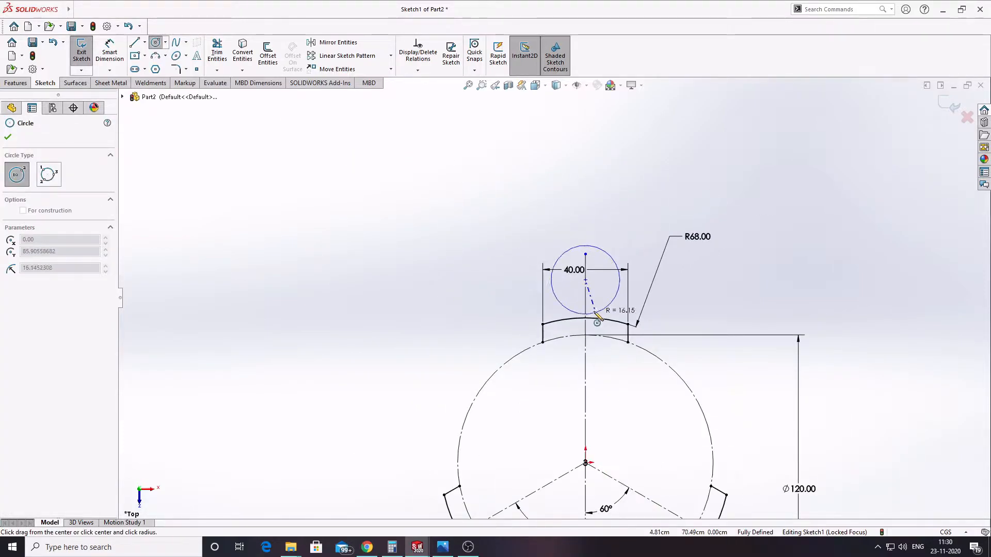
{"action": "left_click", "coordinate": [591, 386]}
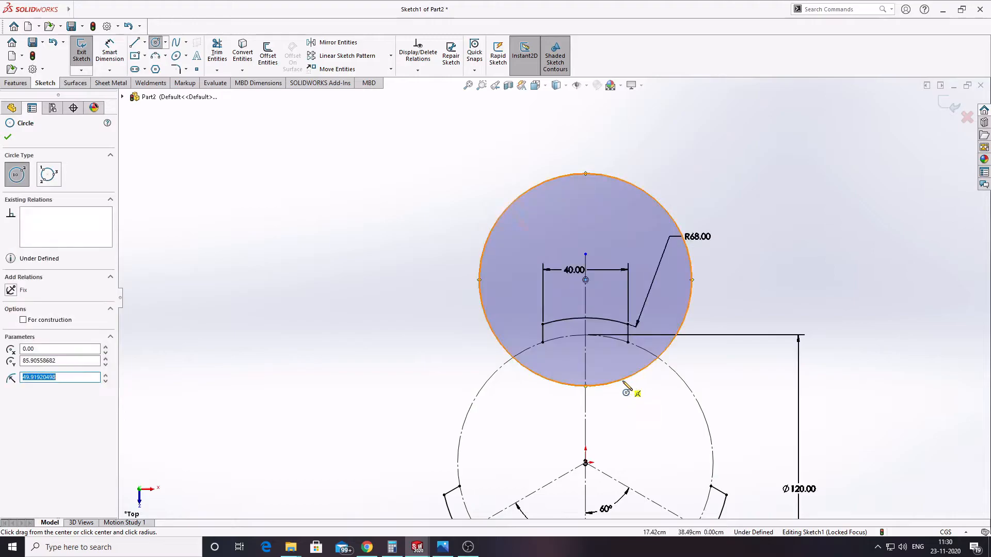
{"action": "key", "text": "Escape"}
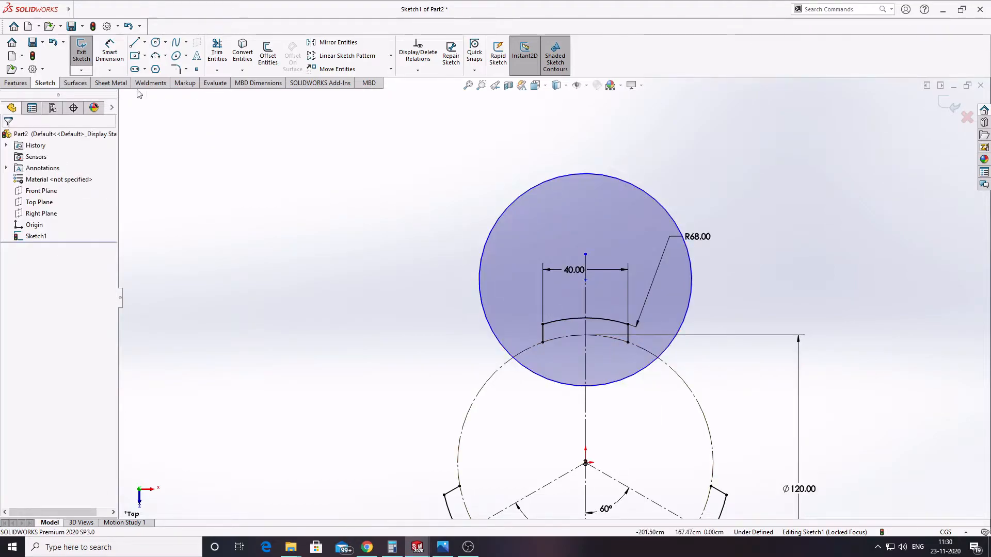
Dimension the new upper circle's diameter to 100 cm
{"action": "left_click", "coordinate": [123, 60]}
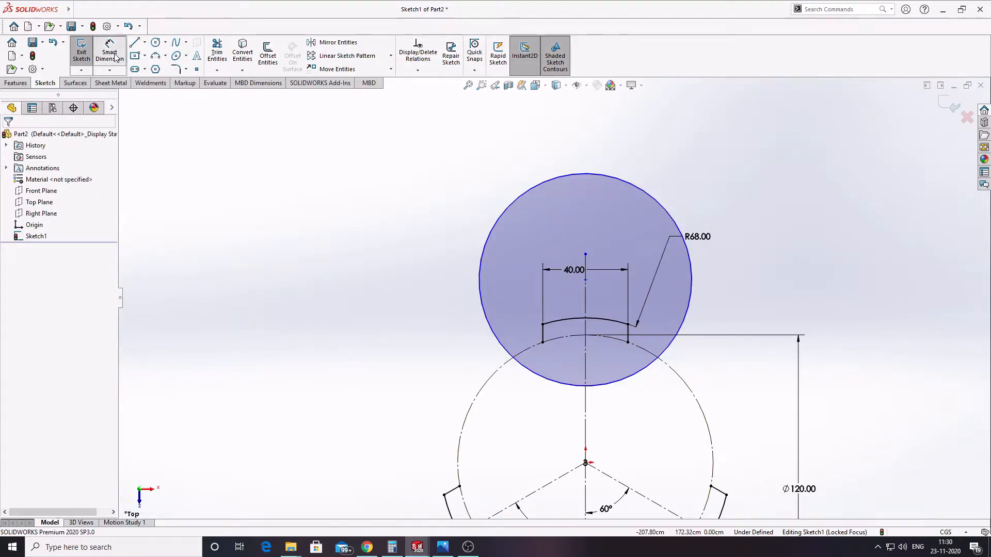
{"action": "left_click", "coordinate": [513, 200]}
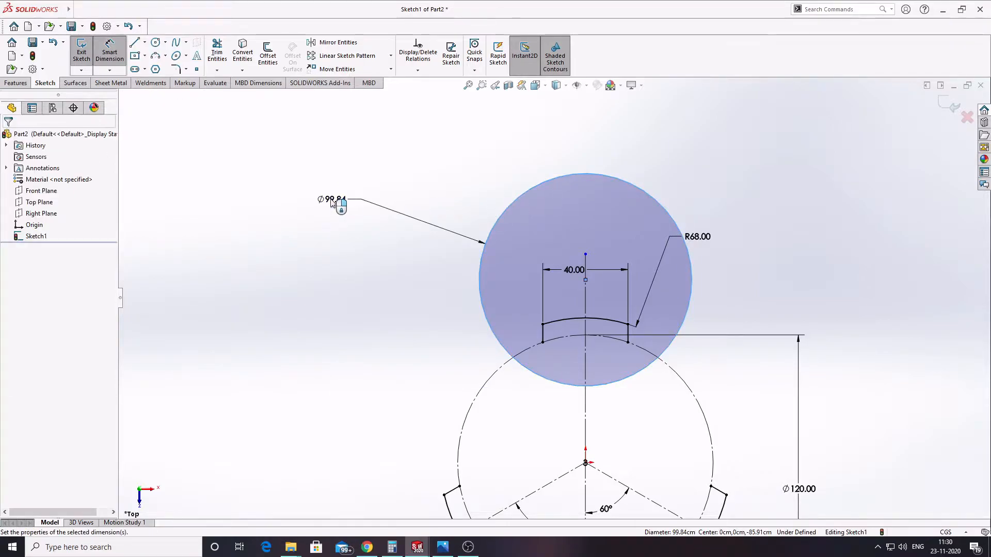
{"action": "left_click", "coordinate": [332, 202]}
{"action": "type", "text": "100"}
{"action": "key", "text": "Return"}
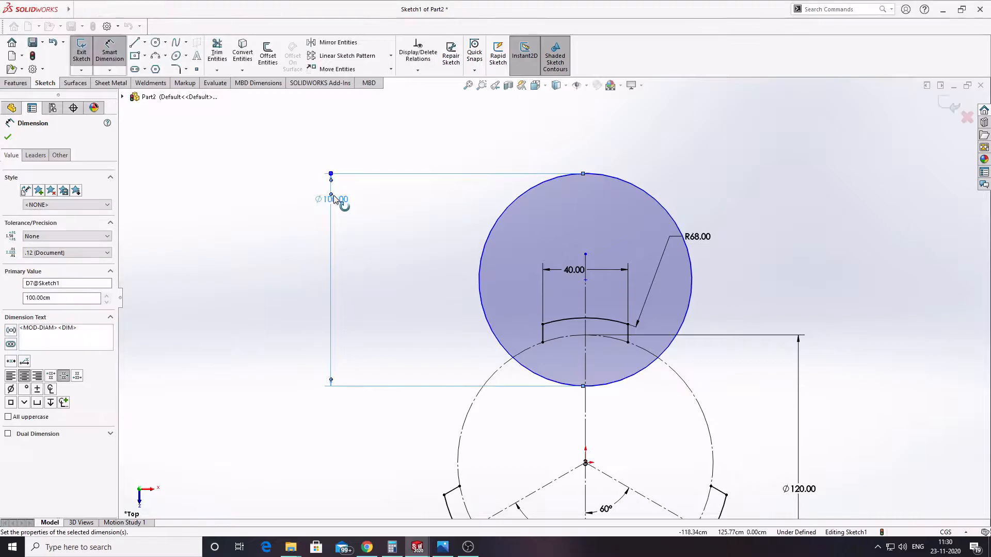
{"action": "key", "text": "Escape"}
Dimension the vertical distance between the origin and the upper circle's centre to 90 cm
{"action": "left_click", "coordinate": [116, 55]}
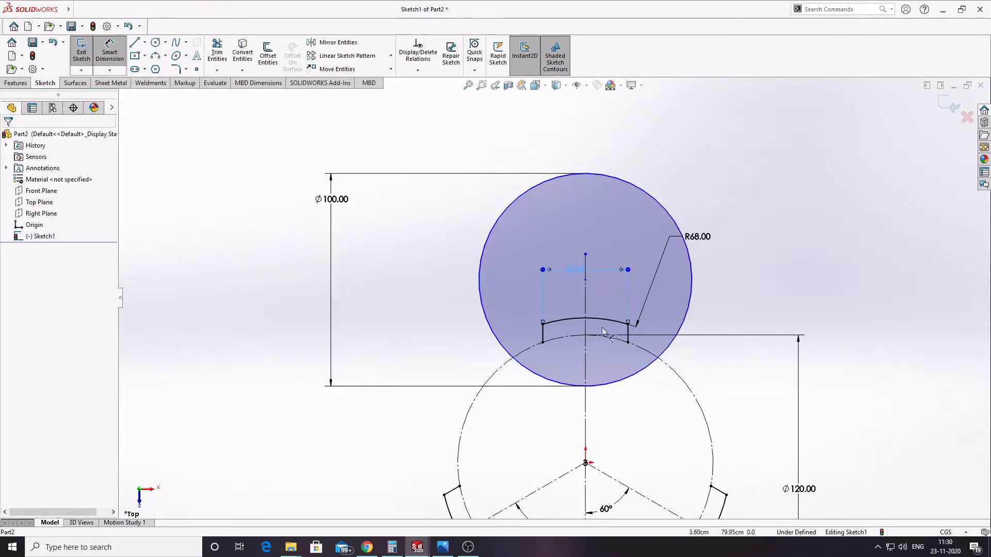
{"action": "key", "text": "Escape"}
{"action": "left_click", "coordinate": [115, 57]}
{"action": "left_click", "coordinate": [585, 280]}
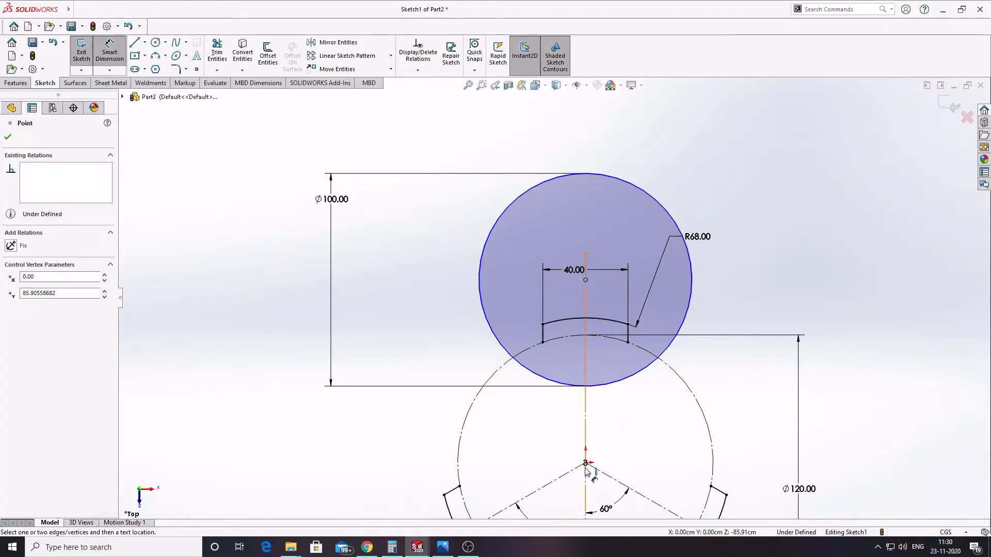
{"action": "left_click", "coordinate": [585, 463]}
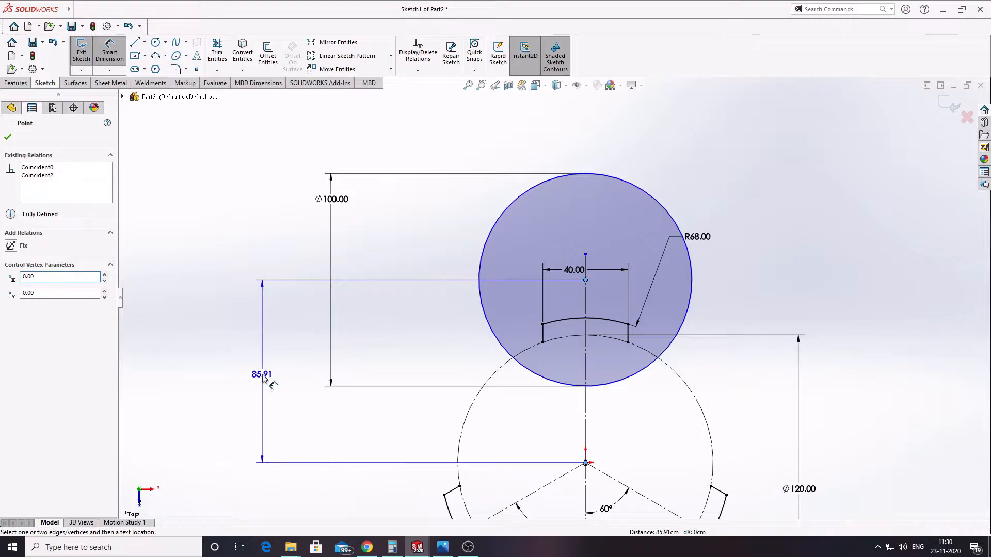
{"action": "left_click", "coordinate": [262, 371]}
{"action": "type", "text": "90"}
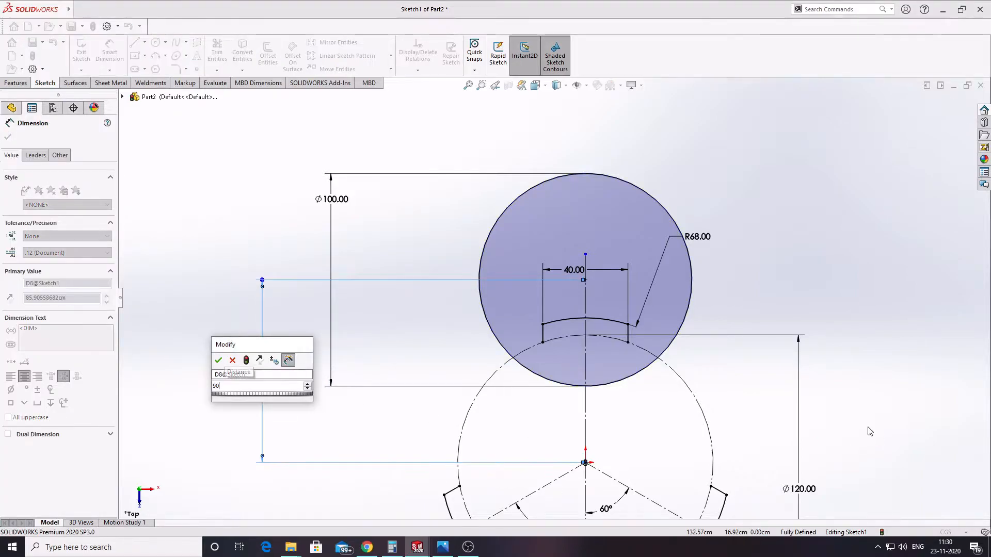
{"action": "key", "text": "Return"}
{"action": "key", "text": "Escape"}
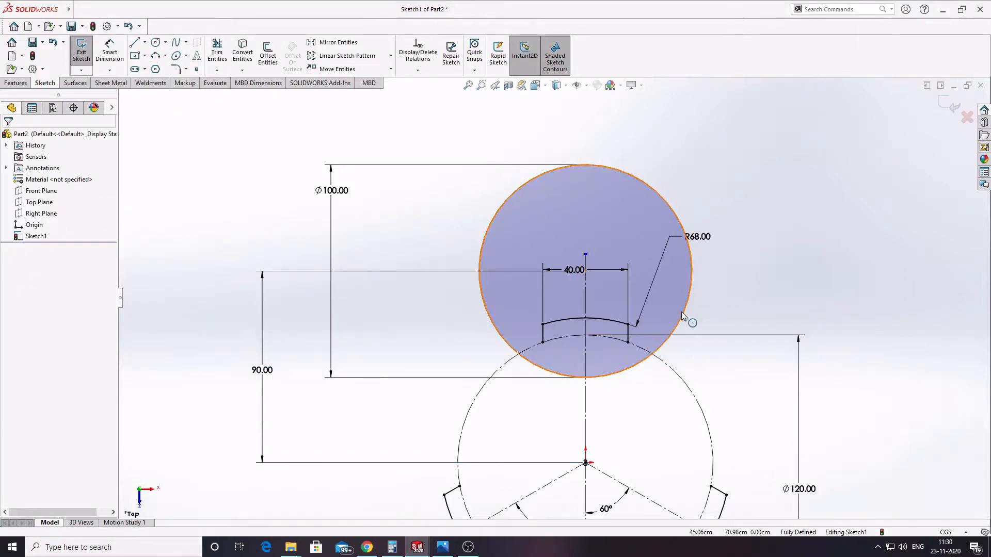
Convert the 100 cm upper circle to construction geometry
{"action": "left_click", "coordinate": [24, 276]}
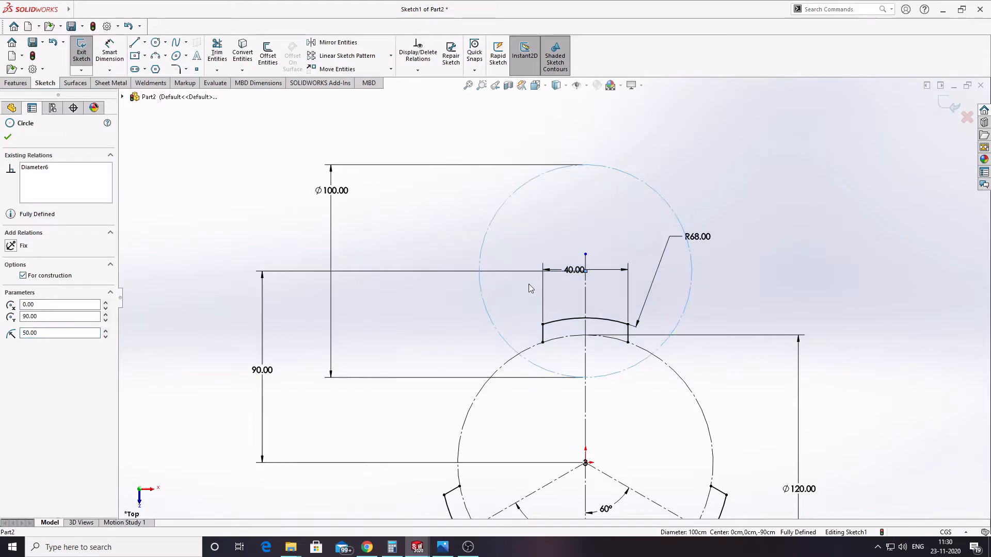
{"action": "left_click", "coordinate": [839, 296]}
{"action": "scroll", "coordinate": [803, 303], "scroll_direction": "down", "scroll_amount": 2}
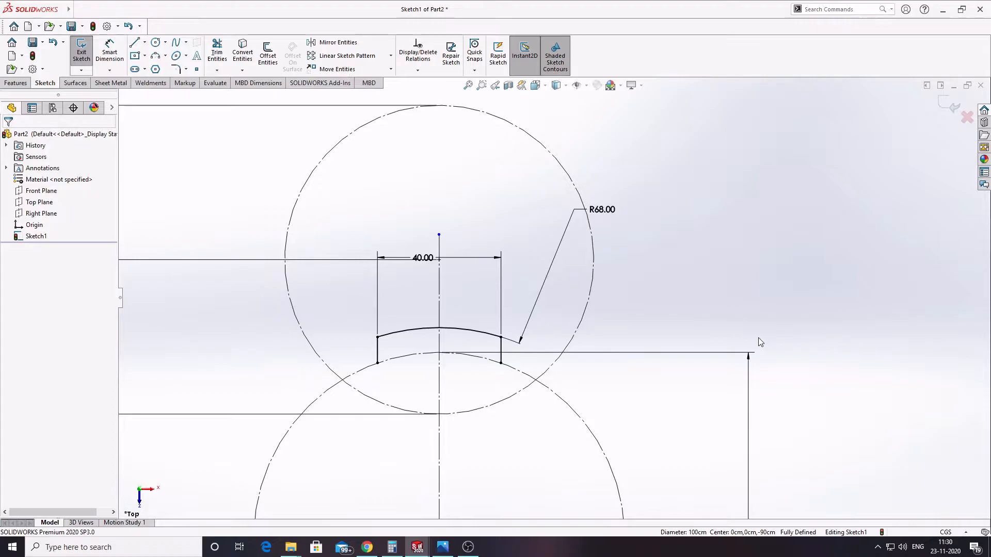
{"action": "key", "text": "f"}
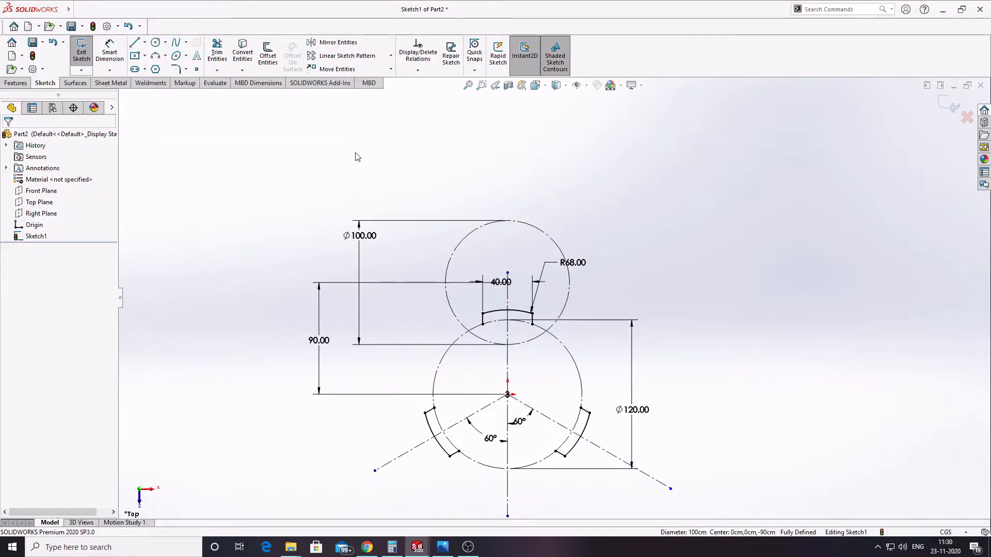
Create a circular sketch pattern of the 100 cm construction circle about the origin, with 3 equally spaced instances over 360°
{"action": "left_click", "coordinate": [391, 60]}
{"action": "left_click", "coordinate": [379, 81]}
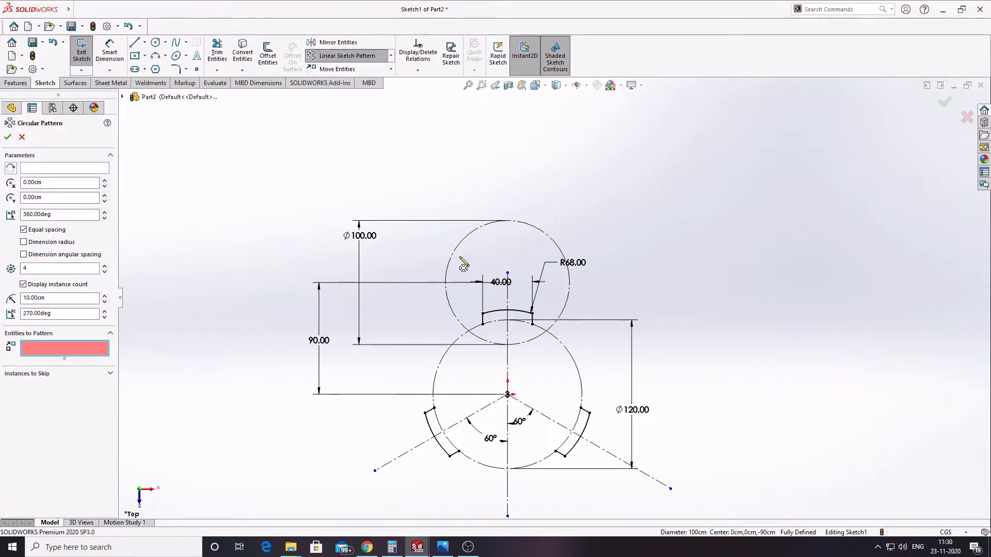
{"action": "left_click", "coordinate": [457, 249]}
{"action": "double_click", "coordinate": [52, 269]}
{"action": "type", "text": "3"}
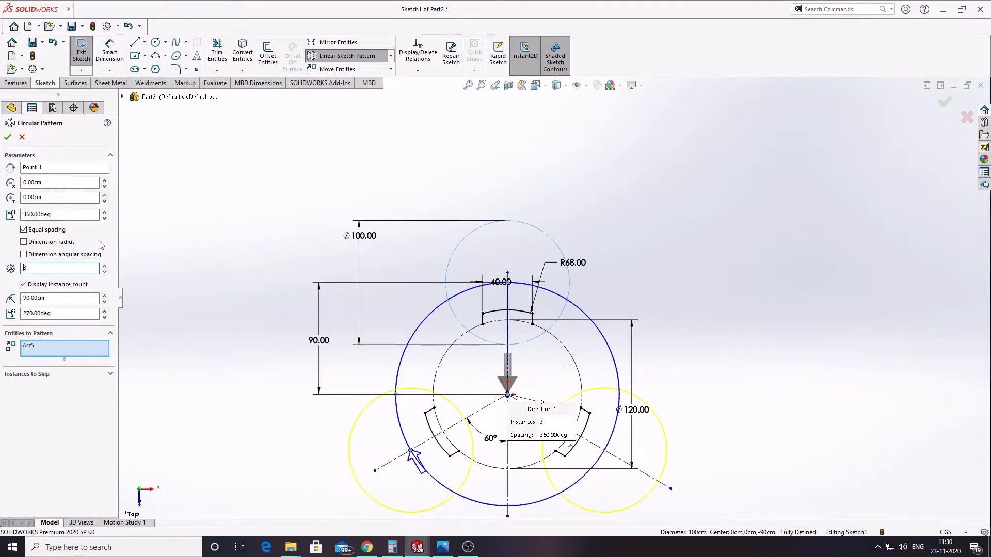
{"action": "left_click", "coordinate": [7, 137]}
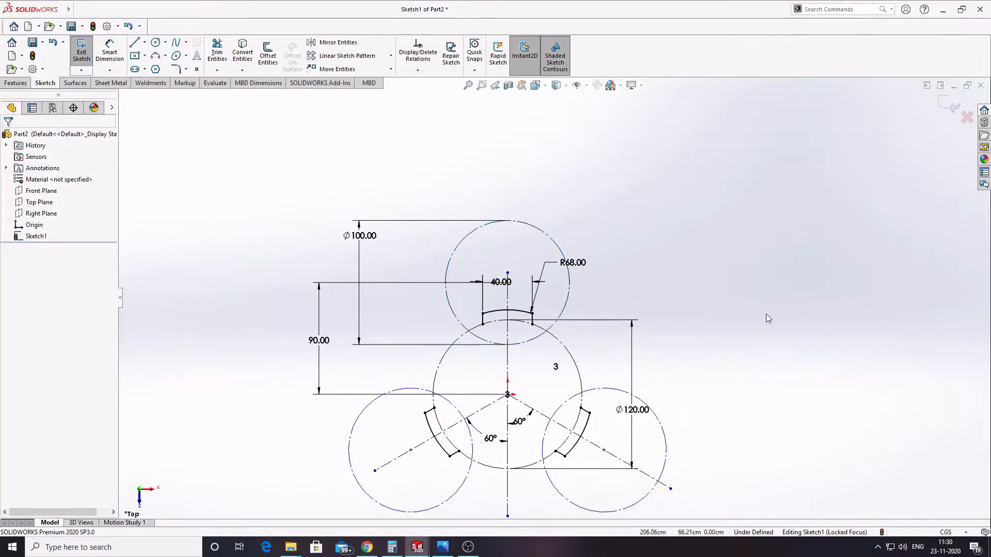
Move the centre of the lower-right patterned circle slightly outward along its angled centerline
{"action": "scroll", "coordinate": [736, 384], "scroll_direction": "down", "scroll_amount": 1}
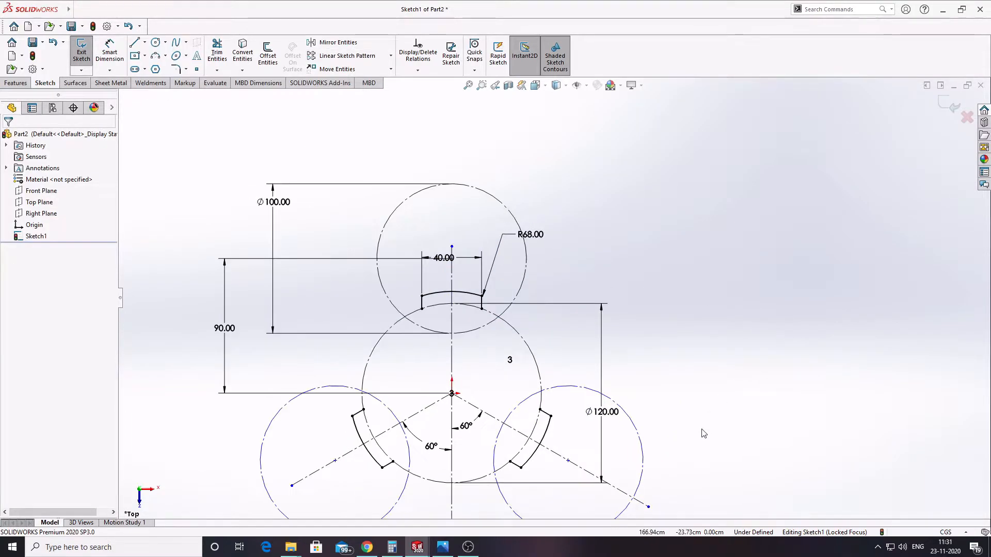
{"action": "scroll", "coordinate": [702, 433], "scroll_direction": "up", "scroll_amount": 1}
{"action": "scroll", "coordinate": [666, 434], "scroll_direction": "down", "scroll_amount": 1}
{"action": "scroll", "coordinate": [547, 418], "scroll_direction": "down", "scroll_amount": 3}
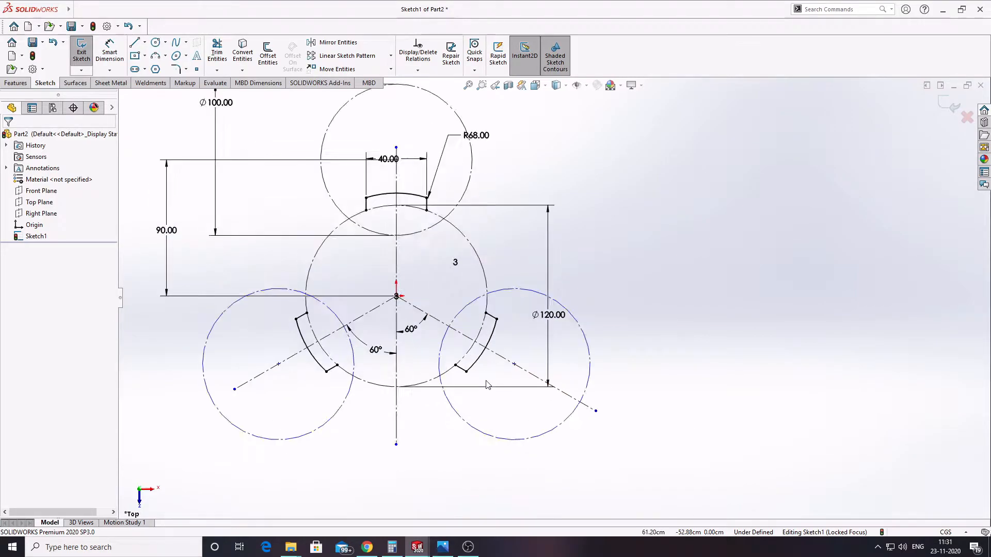
{"action": "mouse_move", "coordinate": [524, 356]}
{"action": "left_mouse_down"}
{"action": "mouse_move", "coordinate": [543, 333]}
{"action": "mouse_move", "coordinate": [527, 360]}
{"action": "left_mouse_up"}
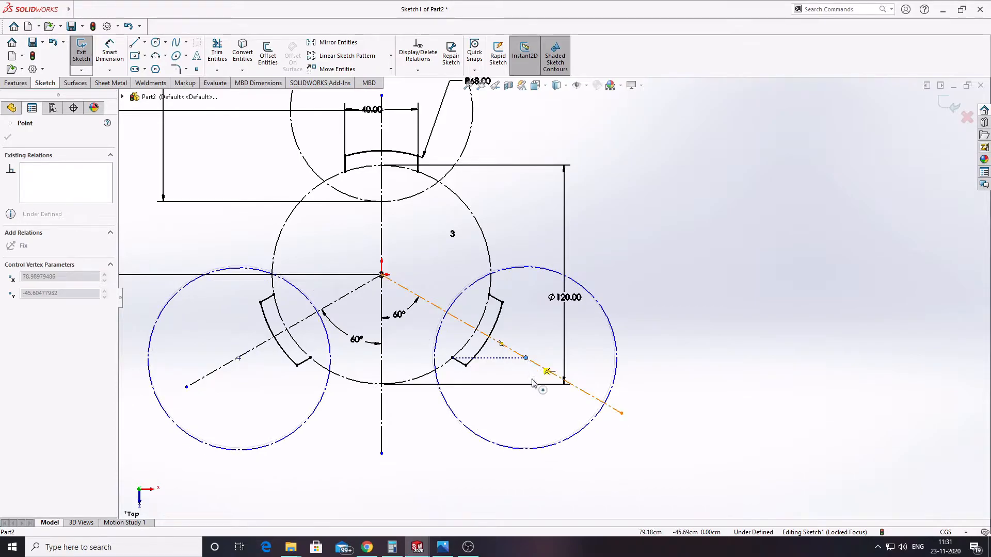
{"action": "left_click", "coordinate": [526, 438]}
Dimension the aligned distance between the origin and the lower-right patterned circle's centre to 90 cm
{"action": "left_click", "coordinate": [110, 51]}
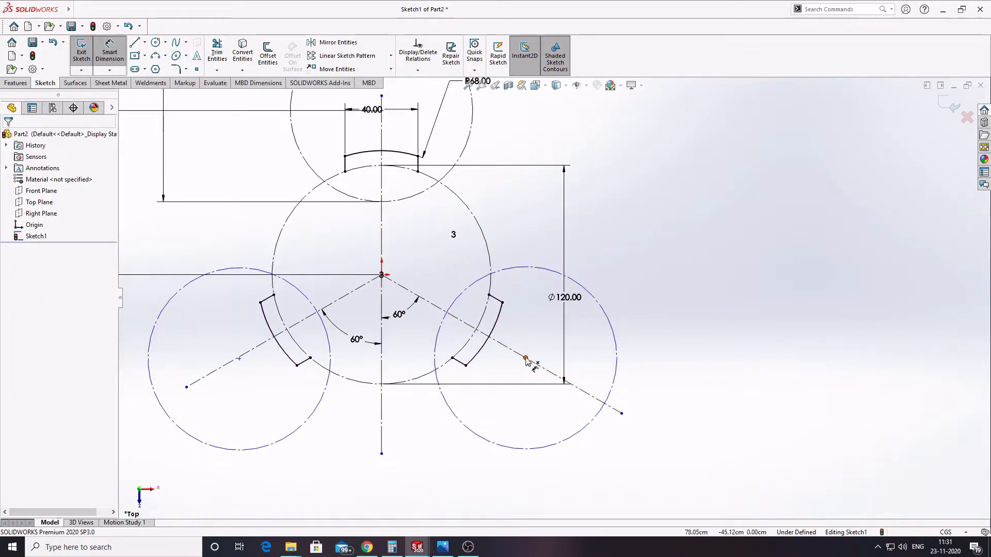
{"action": "left_click", "coordinate": [525, 358]}
{"action": "scroll", "coordinate": [416, 295], "scroll_direction": "down", "scroll_amount": 6}
{"action": "left_click", "coordinate": [329, 235]}
{"action": "scroll", "coordinate": [554, 299], "scroll_direction": "up", "scroll_amount": 3}
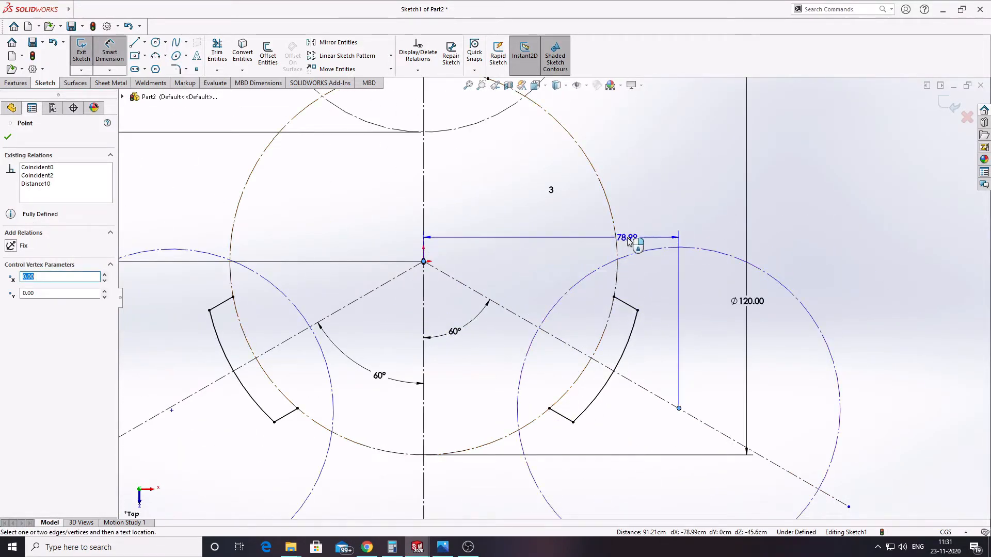
{"action": "left_click", "coordinate": [647, 296]}
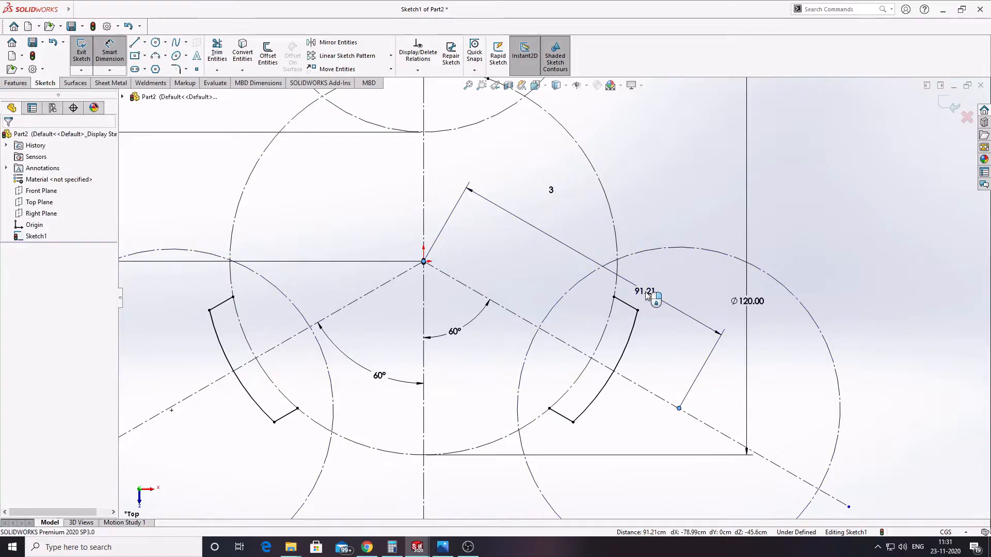
{"action": "type", "text": "90"}
{"action": "key", "text": "Return"}
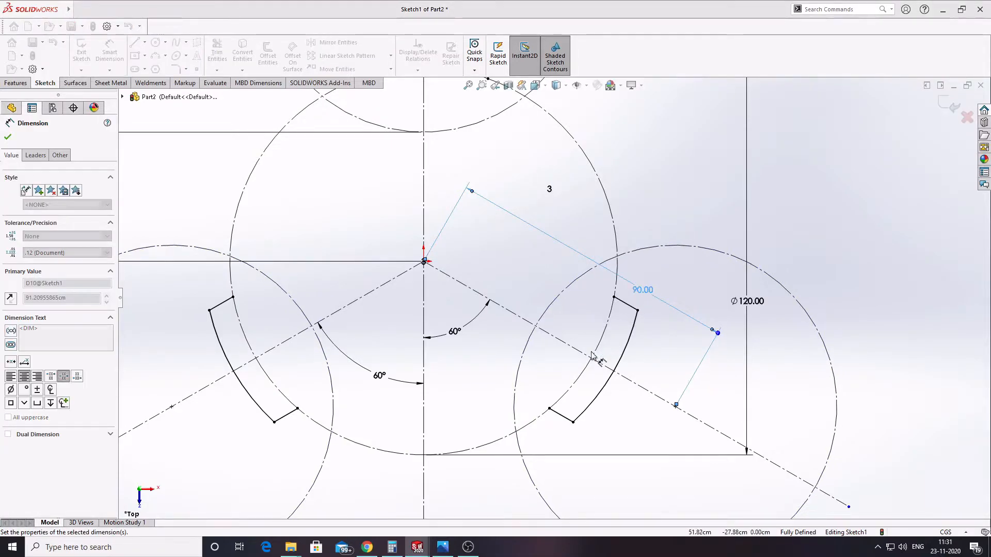
{"action": "scroll", "coordinate": [592, 356], "scroll_direction": "up", "scroll_amount": 4}
{"action": "key", "text": "Escape"}
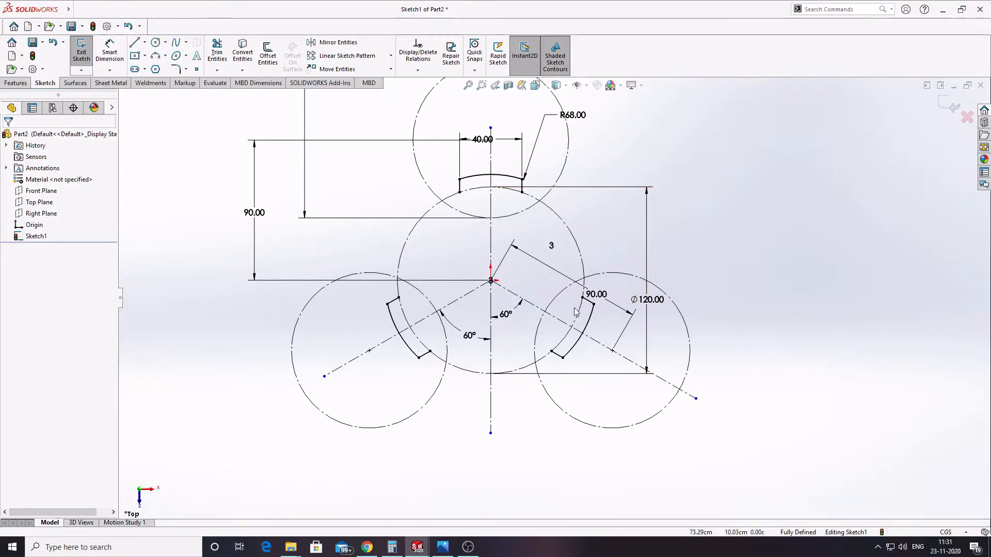
Sketch a three-point arc of about 70 cm radius below the 120 cm circle, joining the two lower construction circles
{"action": "scroll", "coordinate": [527, 392], "scroll_direction": "down", "scroll_amount": 3}
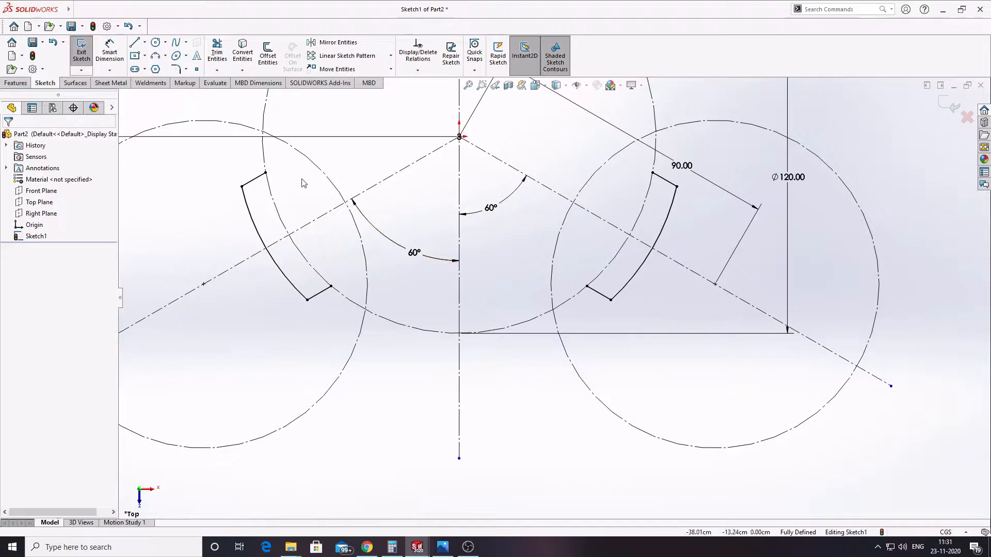
{"action": "left_click", "coordinate": [157, 57]}
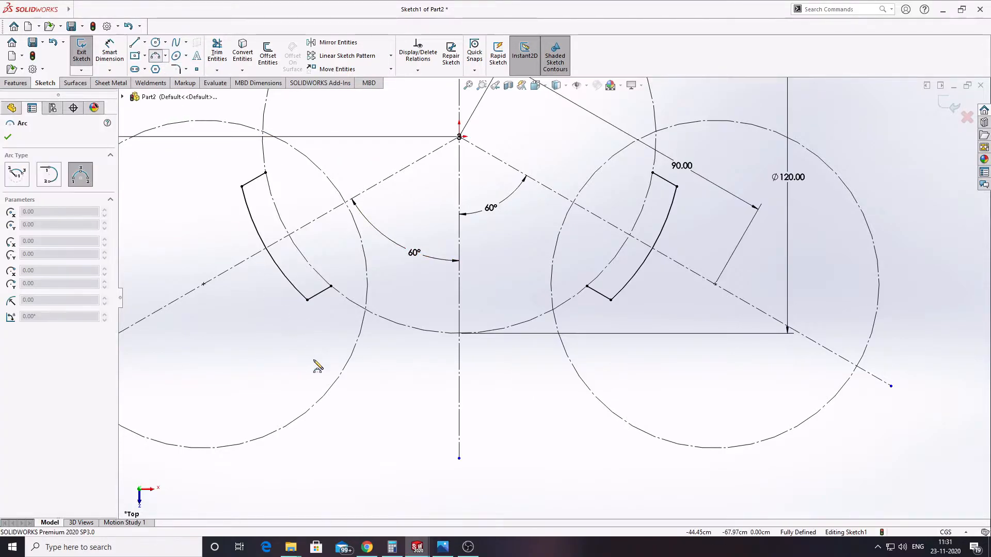
{"action": "left_click", "coordinate": [355, 347]}
{"action": "left_click", "coordinate": [566, 354]}
{"action": "left_click", "coordinate": [484, 375]}
{"action": "key", "text": "Escape"}
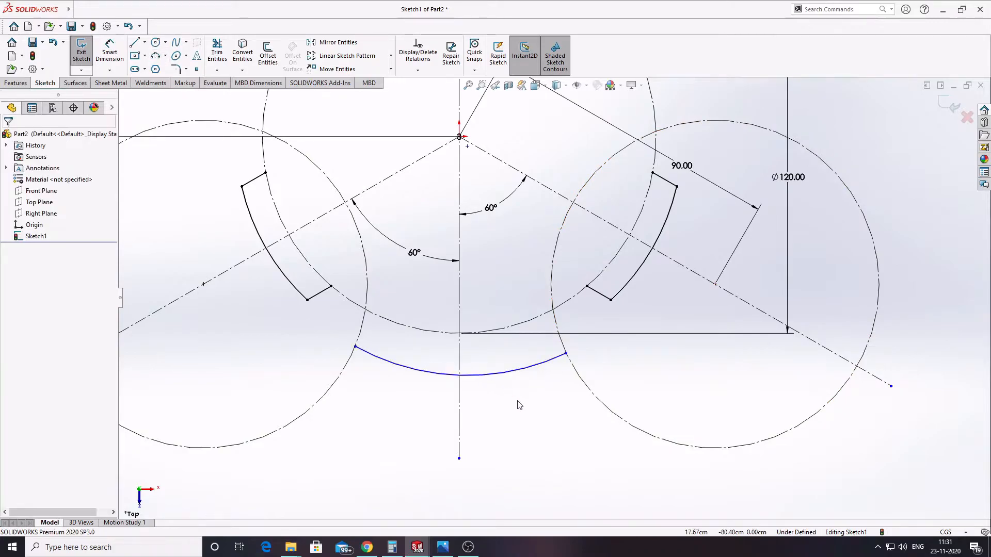
Make the new bottom arc concentric with the 120 cm construction circle
{"action": "left_click", "coordinate": [498, 372]}
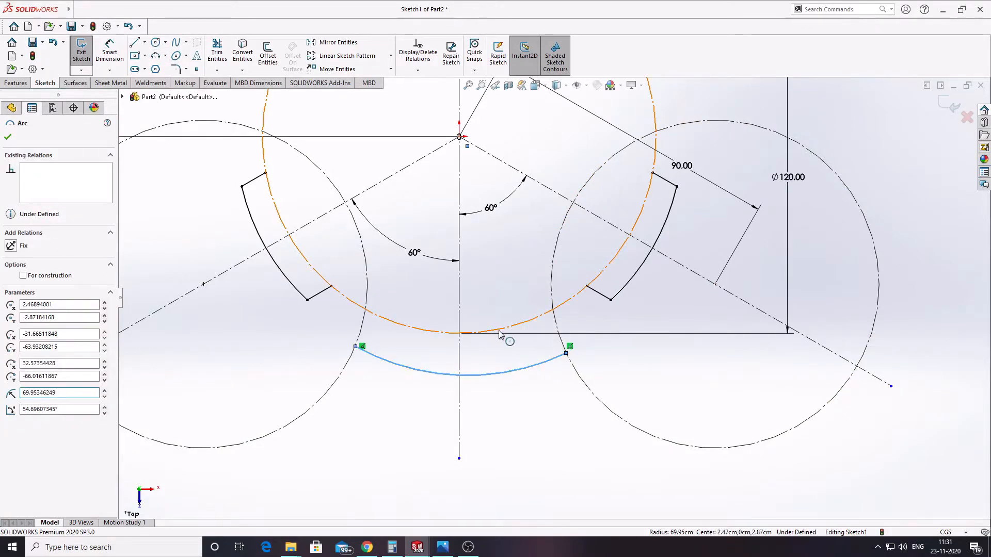
{"action": "left_click", "coordinate": [498, 331], "text": "ctrl"}
{"action": "left_click", "coordinate": [17, 328]}
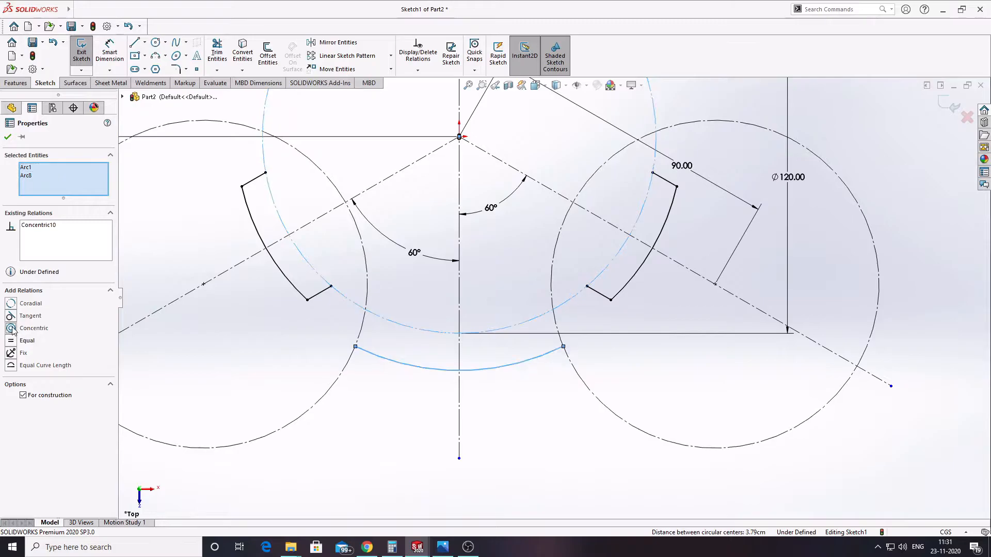
Dimension the radius of the bottom arc between the two lower construction circles to 75 cm
{"action": "key", "text": "Escape"}
{"action": "left_click", "coordinate": [110, 52]}
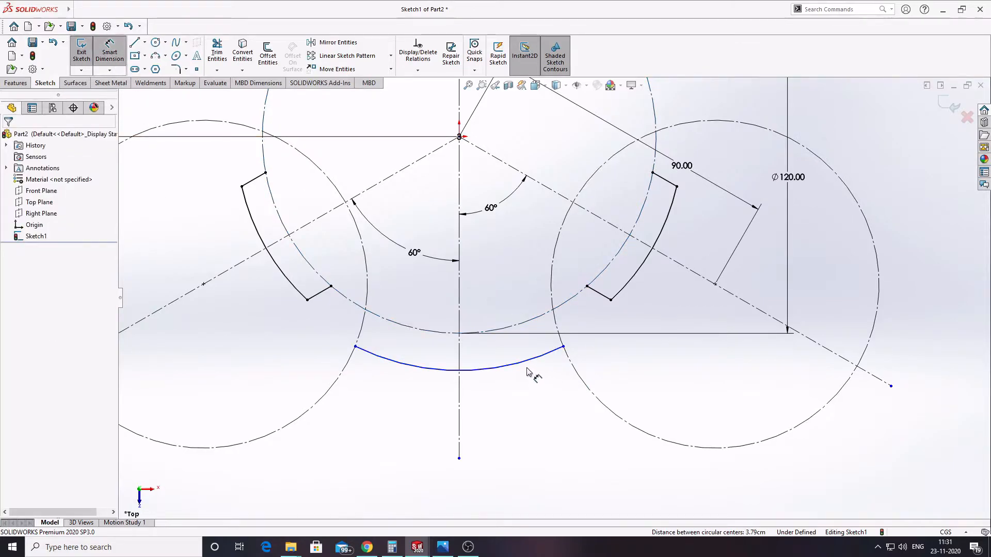
{"action": "left_click", "coordinate": [527, 400]}
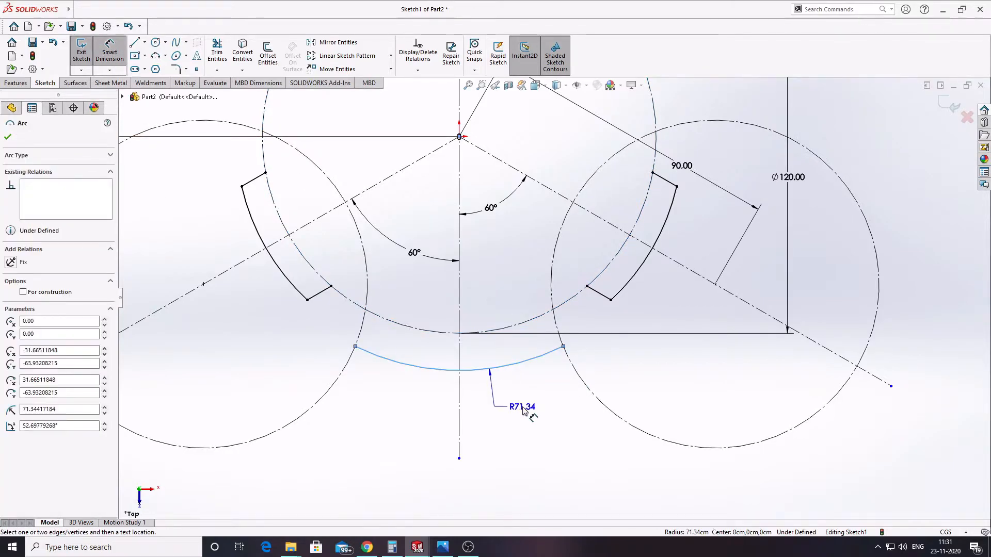
{"action": "left_click", "coordinate": [529, 451]}
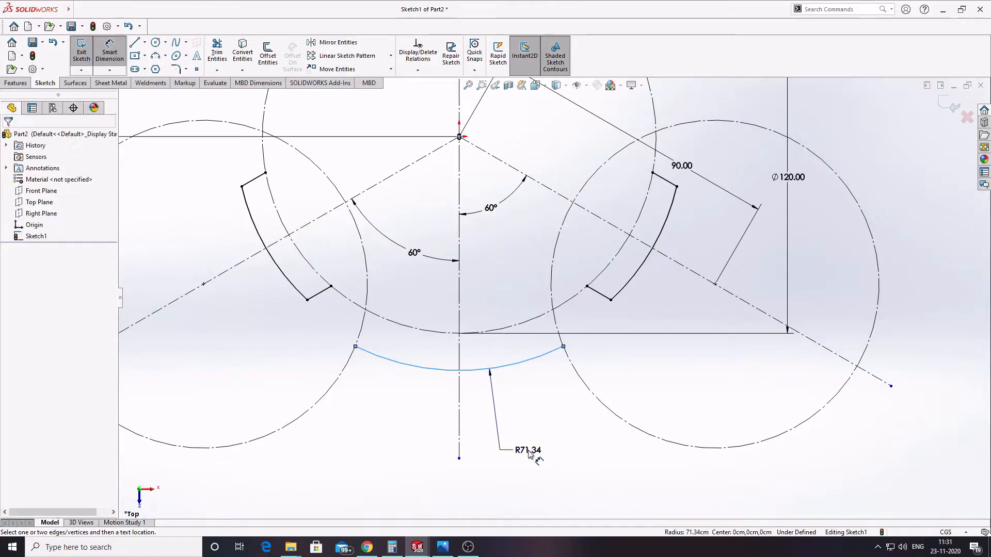
{"action": "type", "text": "75"}
{"action": "key", "text": "Return"}
{"action": "scroll", "coordinate": [484, 449], "scroll_direction": "up", "scroll_amount": 4}
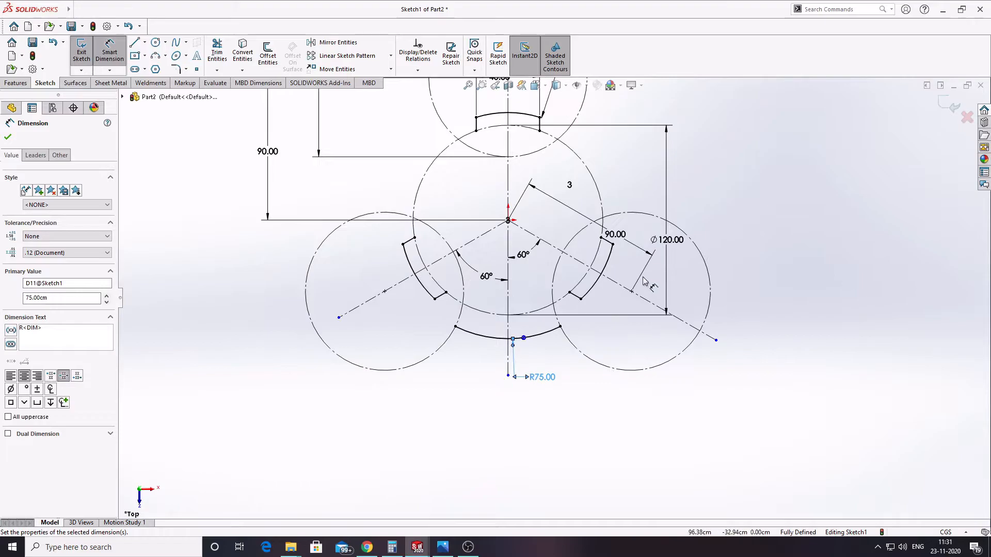
{"action": "scroll", "coordinate": [534, 325], "scroll_direction": "down", "scroll_amount": 1}
{"action": "key", "text": "Escape"}
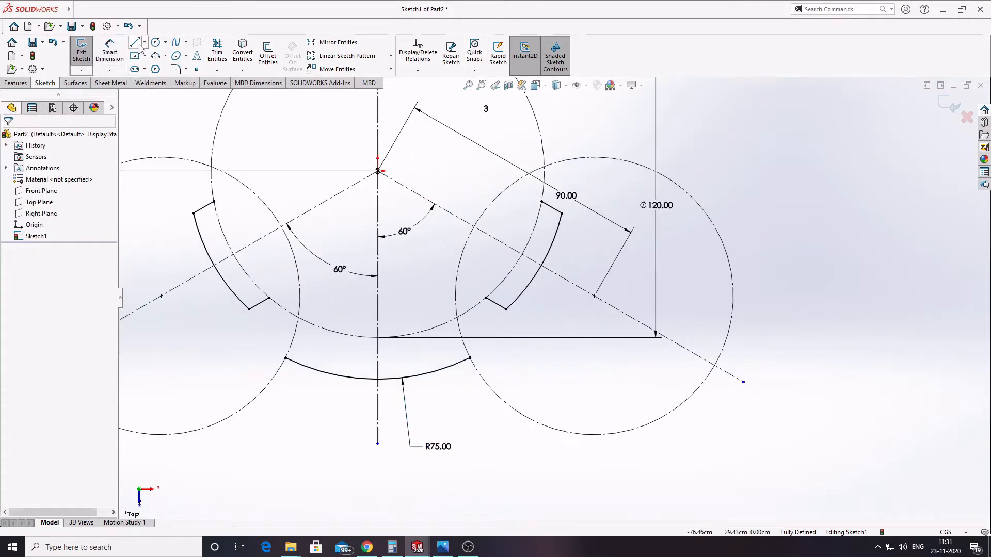
Sketch a three-point arc of about 10.8 cm radius from the bottom arc's left end to where the lower-left and 120 cm circles cross
{"action": "left_click", "coordinate": [152, 57]}
{"action": "scroll", "coordinate": [209, 329], "scroll_direction": "down", "scroll_amount": 2}
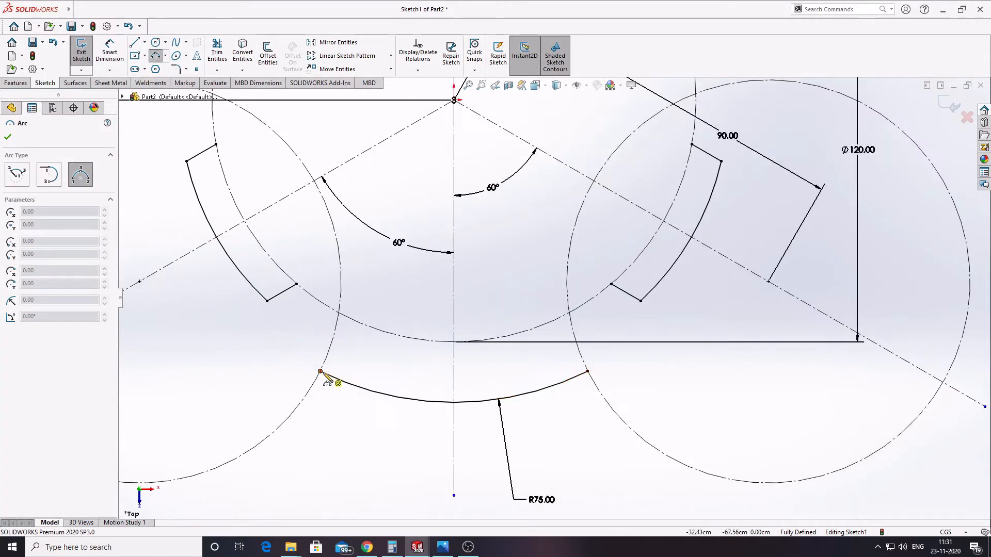
{"action": "left_click", "coordinate": [319, 371]}
{"action": "left_click", "coordinate": [338, 312]}
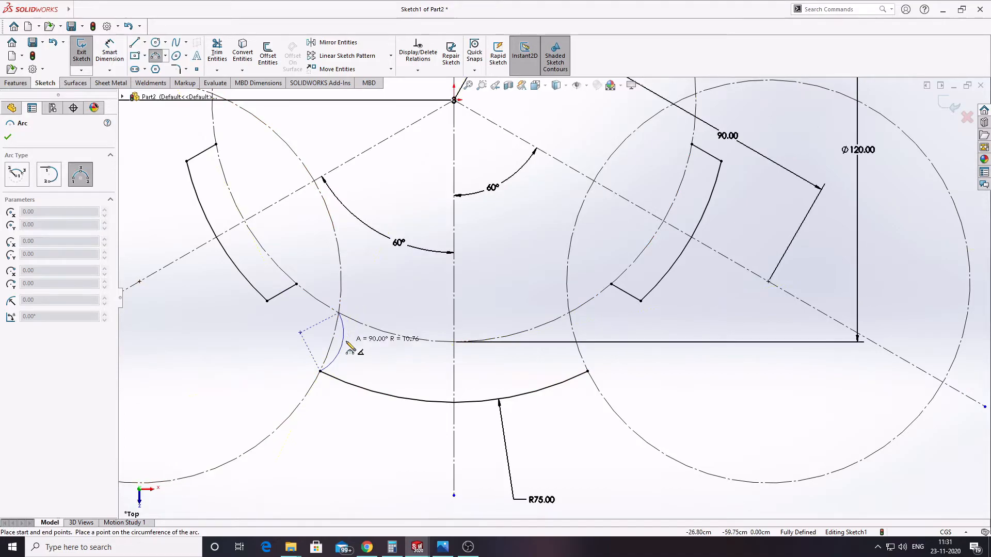
{"action": "left_click", "coordinate": [360, 351]}
Make the new left side arc equal to the lower-left construction circle
{"action": "scroll", "coordinate": [330, 350], "scroll_direction": "down", "scroll_amount": 3}
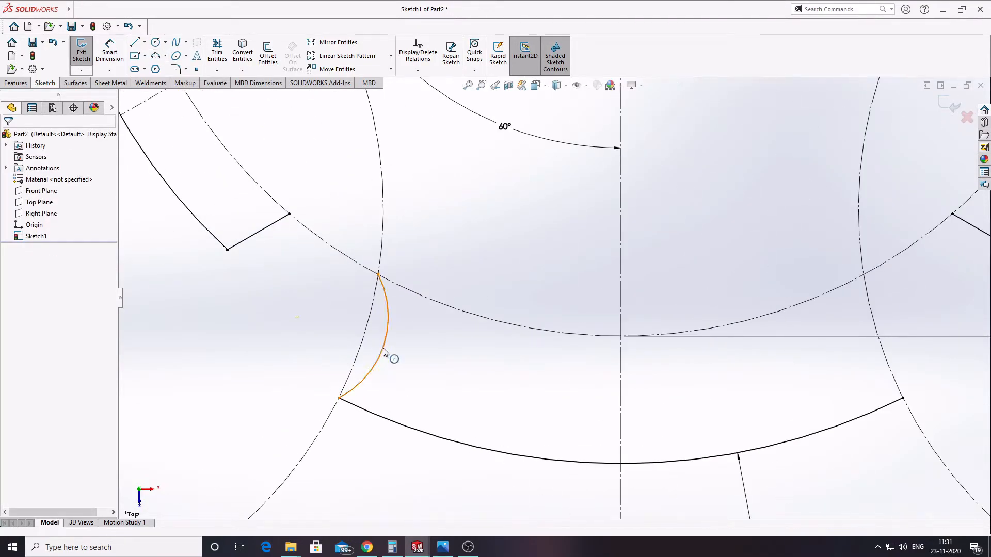
{"action": "left_click", "coordinate": [383, 349]}
{"action": "left_click", "coordinate": [363, 343]}
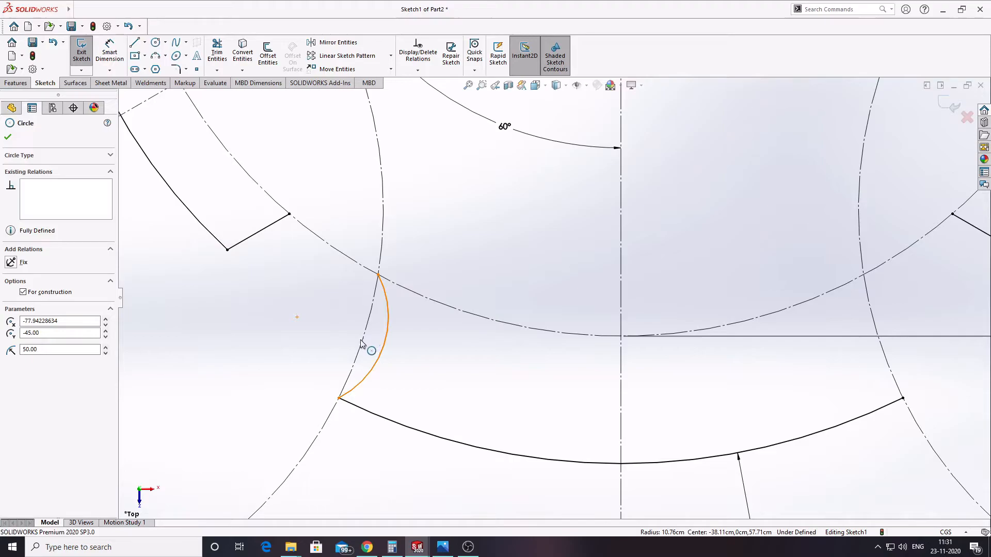
{"action": "left_click", "coordinate": [362, 344], "text": "ctrl"}
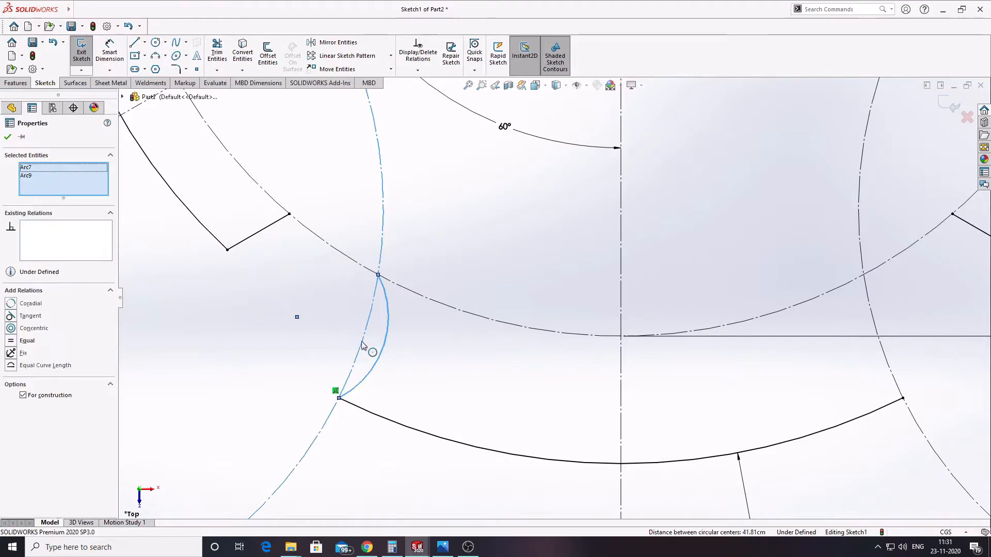
{"action": "left_click", "coordinate": [14, 345]}
{"action": "left_click", "coordinate": [425, 394]}
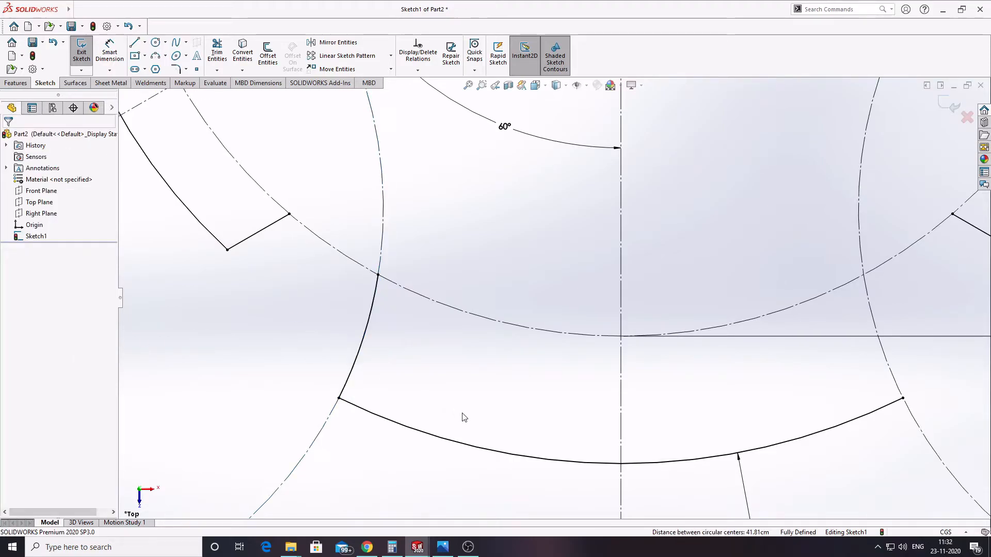
{"action": "scroll", "coordinate": [462, 416], "scroll_direction": "up", "scroll_amount": 3}
{"action": "left_click", "coordinate": [155, 56]}
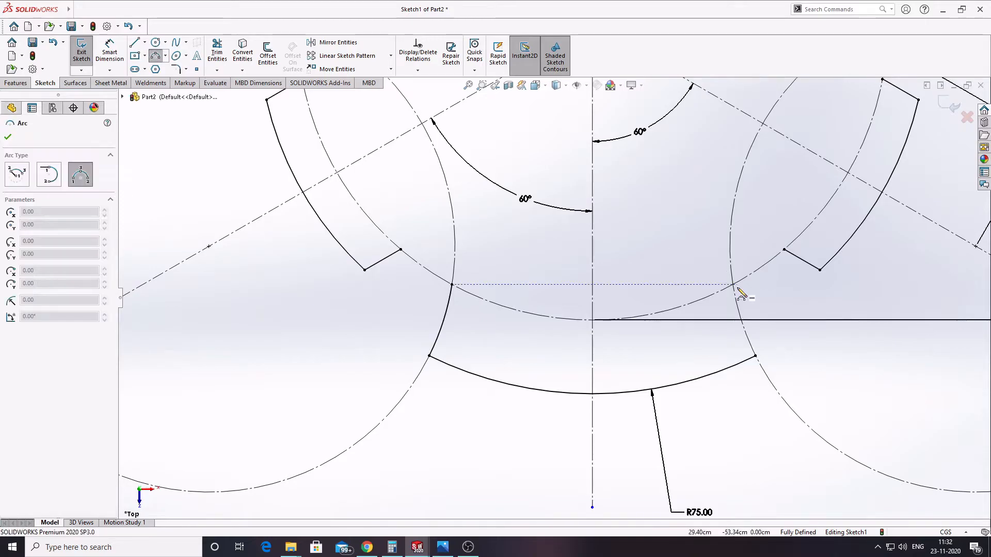
{"action": "left_click", "coordinate": [755, 356]}
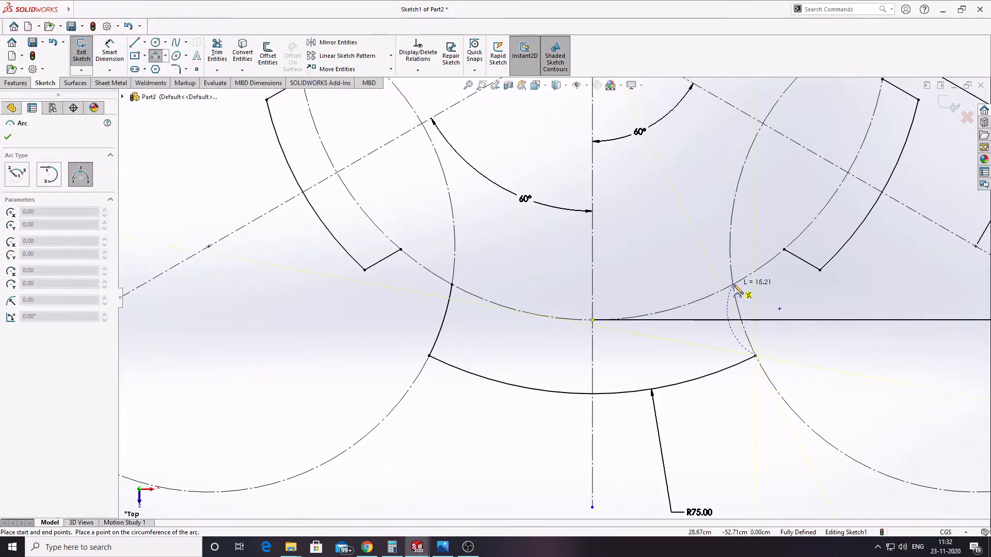
{"action": "scroll", "coordinate": [773, 292], "scroll_direction": "down", "scroll_amount": 3}
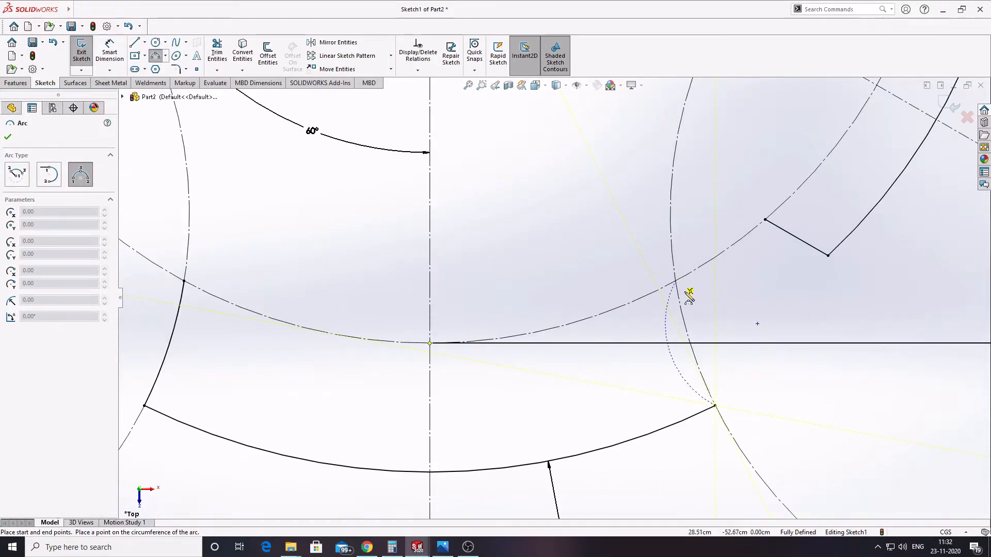
{"action": "key", "text": "Escape"}
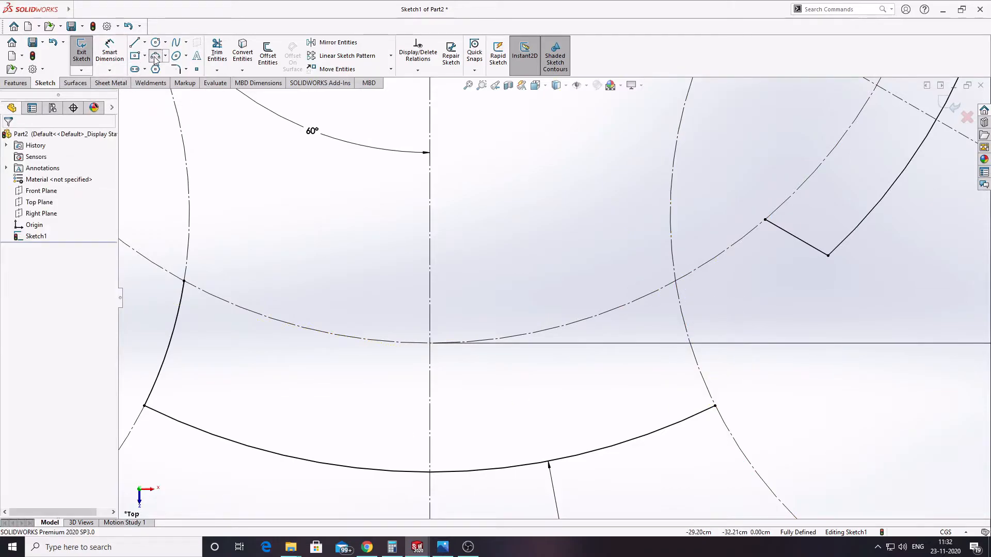
Sketch a three-point arc of about 13.5 cm radius from the crossing of the lower-right and 120 cm circles to the bottom arc's right end
{"action": "left_click", "coordinate": [155, 60]}
{"action": "left_click", "coordinate": [676, 284]}
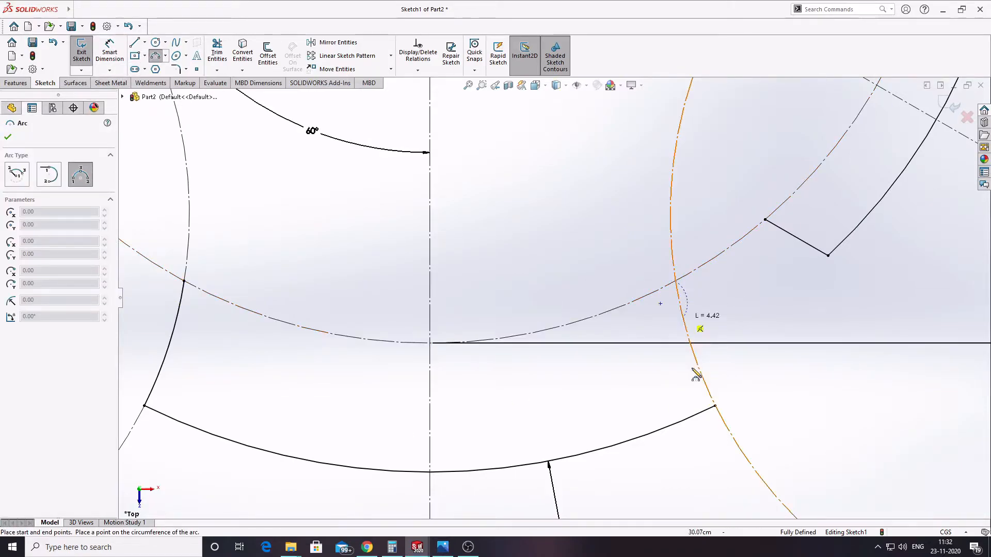
{"action": "left_click", "coordinate": [715, 406]}
{"action": "left_click", "coordinate": [698, 376]}
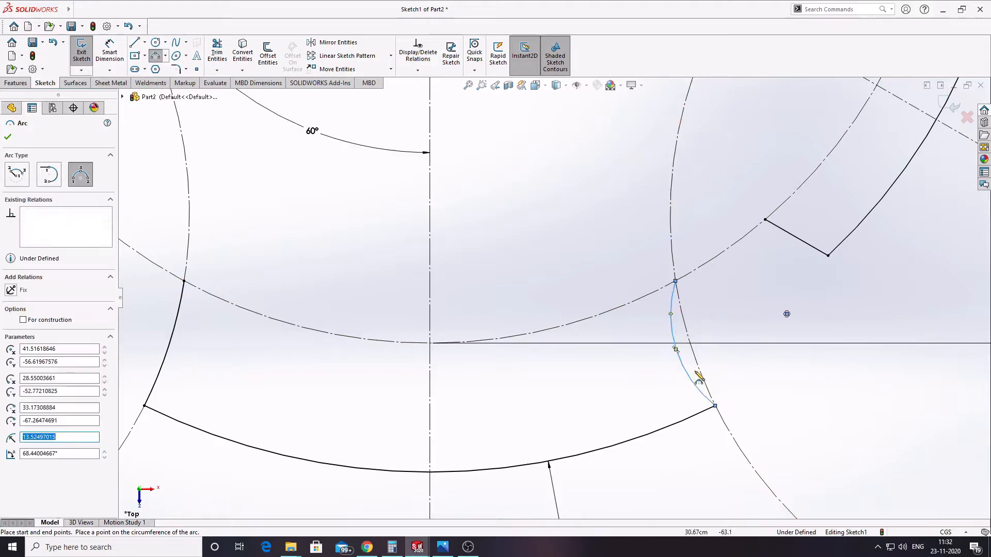
Make the new right side arc equal to the lower-right construction circle and snap its upper end onto the crossing with the 120 cm circle
{"action": "left_click", "coordinate": [700, 372], "text": "ctrl"}
{"action": "left_click", "coordinate": [13, 341]}
{"action": "left_click", "coordinate": [716, 294]}
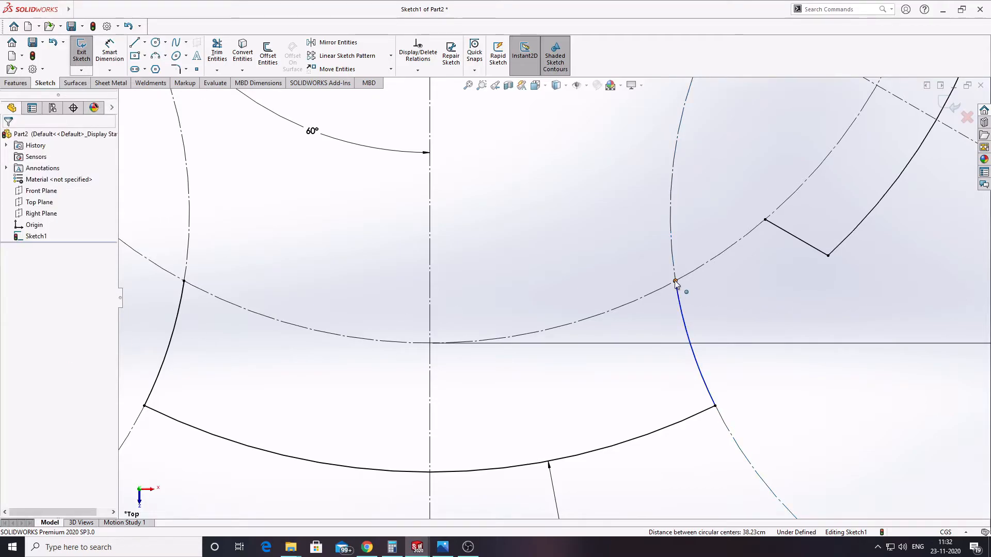
{"action": "mouse_move", "coordinate": [675, 283]}
{"action": "left_mouse_down"}
{"action": "mouse_move", "coordinate": [698, 348]}
{"action": "mouse_move", "coordinate": [688, 283]}
{"action": "mouse_move", "coordinate": [675, 282]}
{"action": "left_mouse_up"}
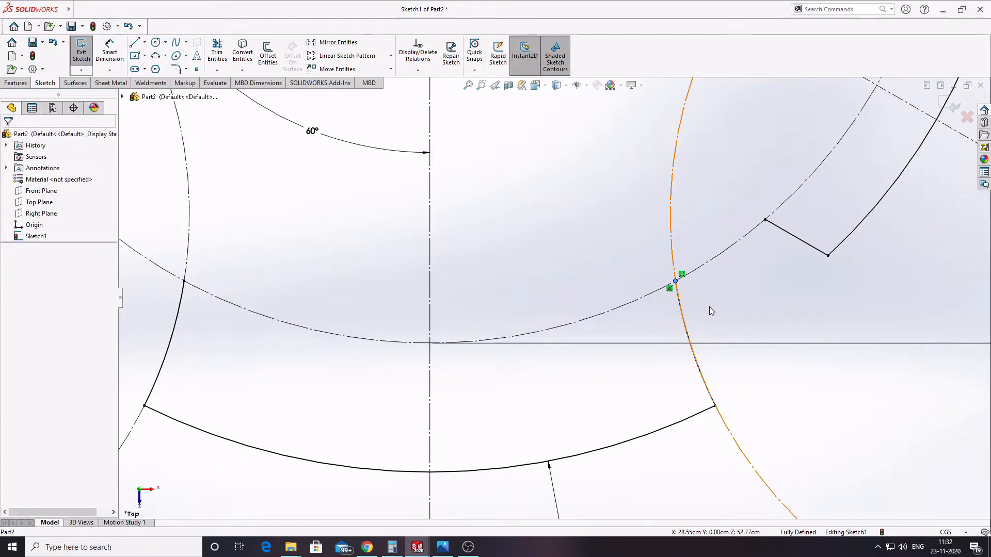
Circular-pattern the R75 bottom arc and its two side arcs around the origin with 3 equally spaced instances over 360°
{"action": "scroll", "coordinate": [670, 298], "scroll_direction": "up", "scroll_amount": 5}
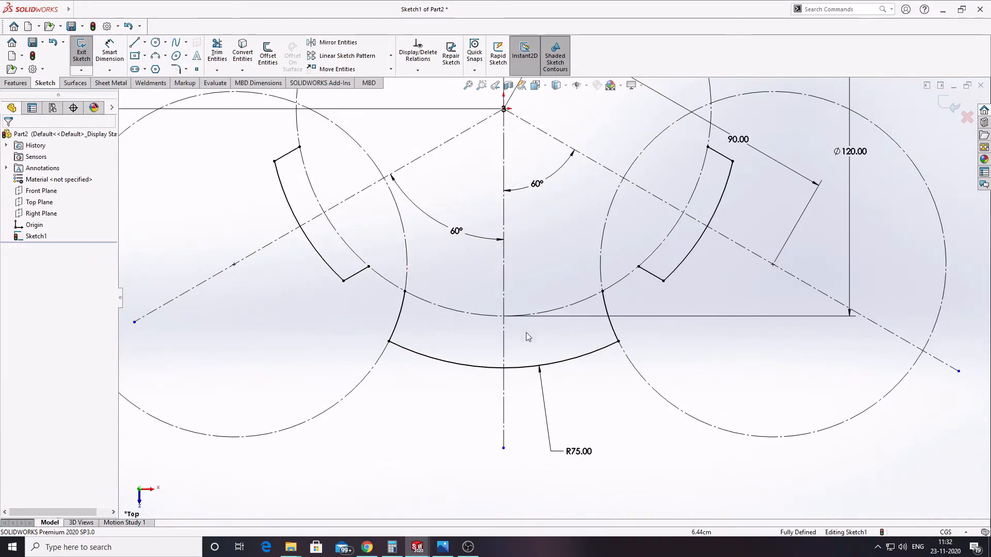
{"action": "scroll", "coordinate": [547, 309], "scroll_direction": "up", "scroll_amount": 5}
{"action": "scroll", "coordinate": [607, 267], "scroll_direction": "down", "scroll_amount": 5}
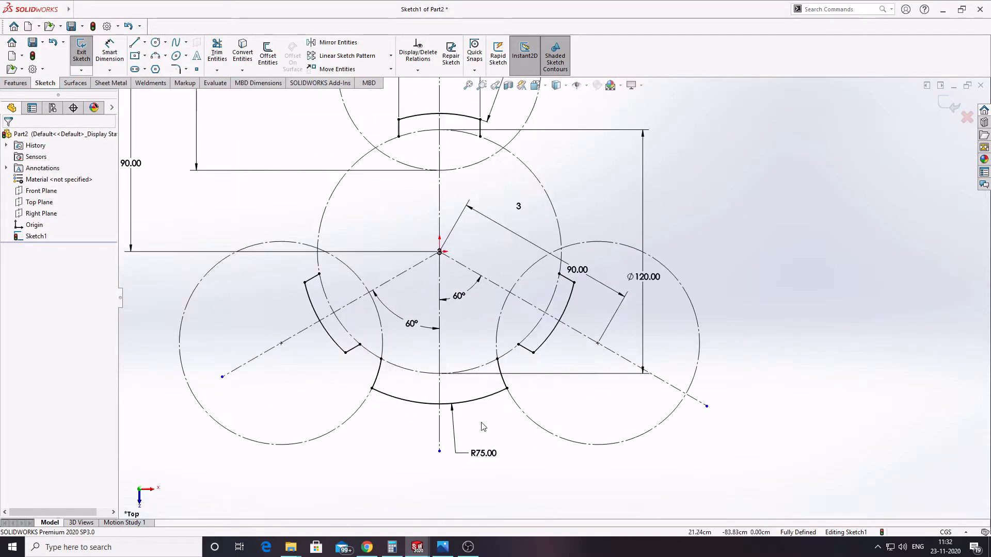
{"action": "scroll", "coordinate": [481, 413], "scroll_direction": "down", "scroll_amount": 4}
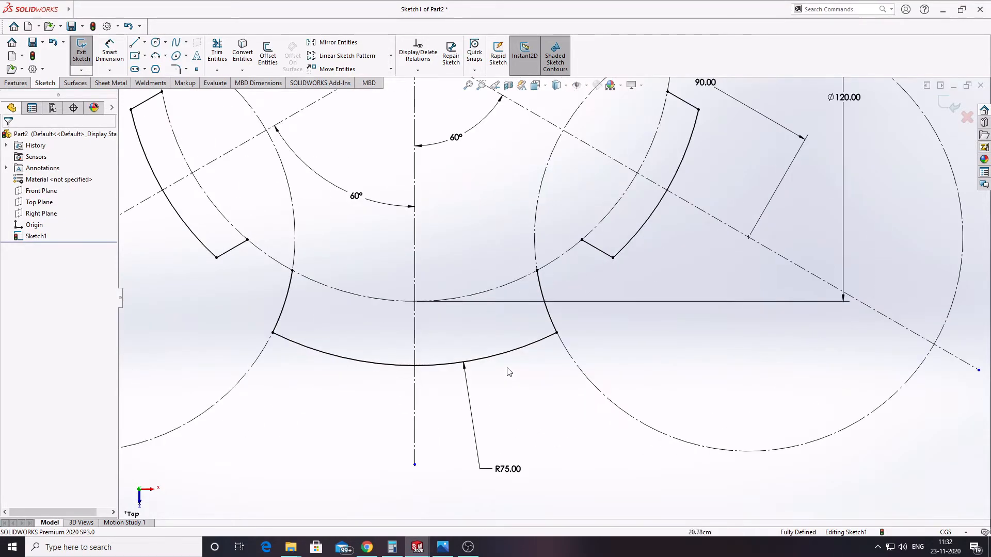
{"action": "left_click", "coordinate": [390, 56]}
{"action": "left_click", "coordinate": [361, 77]}
{"action": "left_click", "coordinate": [290, 308]}
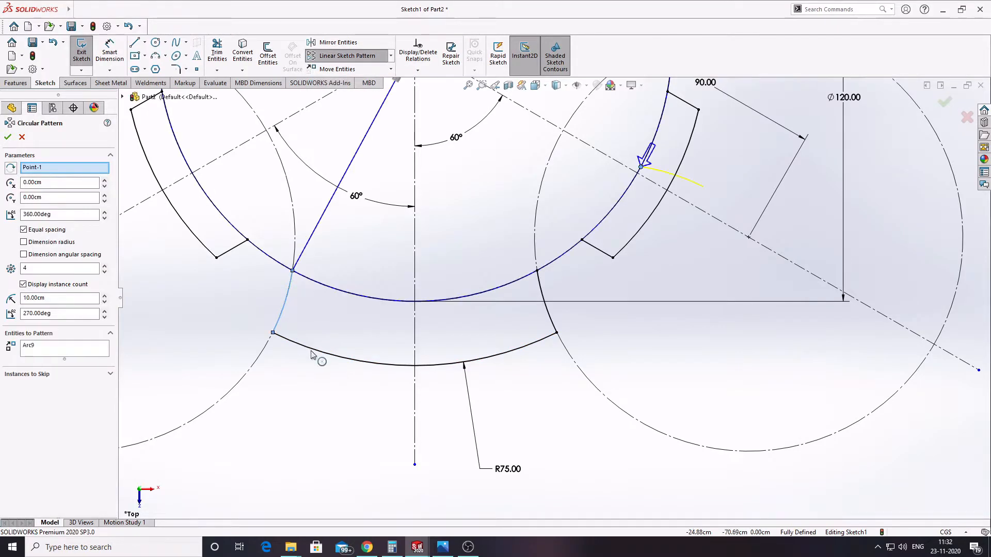
{"action": "left_click", "coordinate": [320, 355]}
{"action": "left_click", "coordinate": [551, 323]}
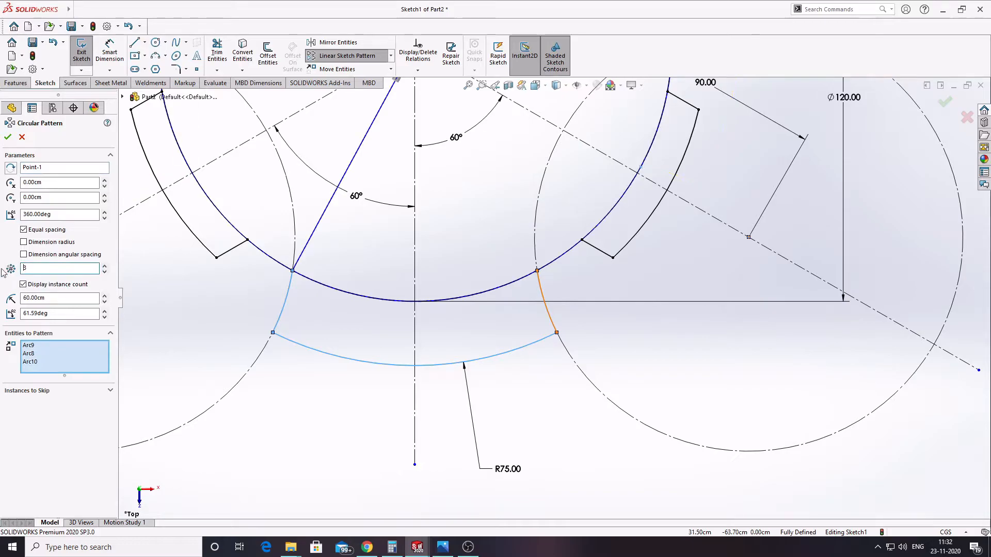
{"action": "scroll", "coordinate": [505, 291], "scroll_direction": "up", "scroll_amount": 5}
{"action": "scroll", "coordinate": [589, 158], "scroll_direction": "down", "scroll_amount": 4}
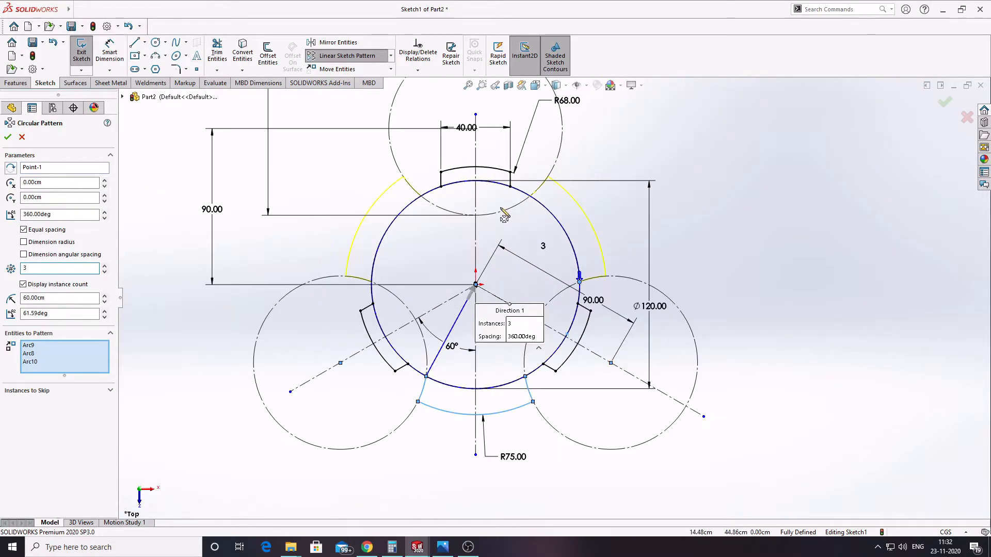
{"action": "left_click", "coordinate": [8, 137]}
{"action": "key", "text": "z"}
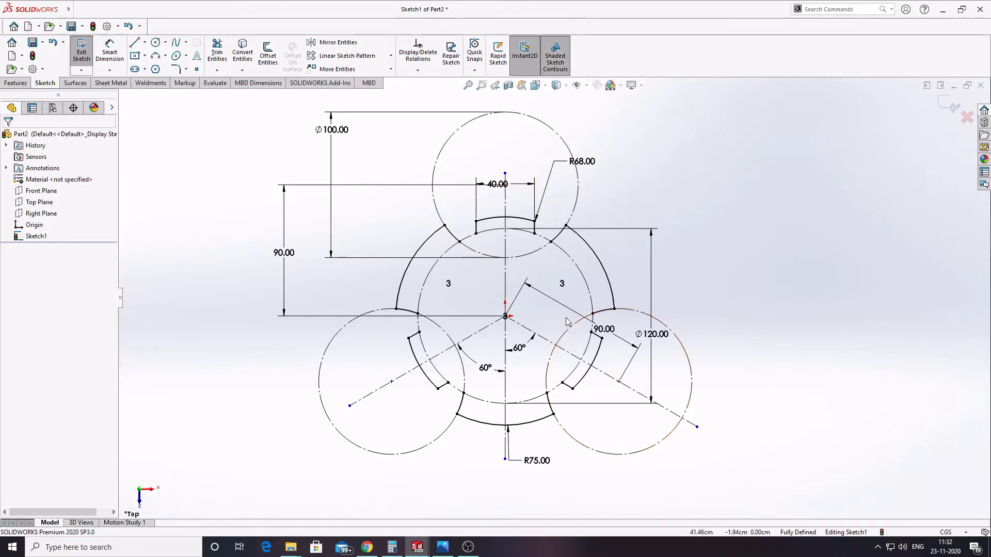
Sketch a 60 cm radius arc along the 120 cm circle from the upper-left patterned arc's inner end to the left foot of the top raised segment
{"action": "scroll", "coordinate": [566, 321], "scroll_direction": "down", "scroll_amount": 2}
{"action": "scroll", "coordinate": [311, 227], "scroll_direction": "down", "scroll_amount": 2}
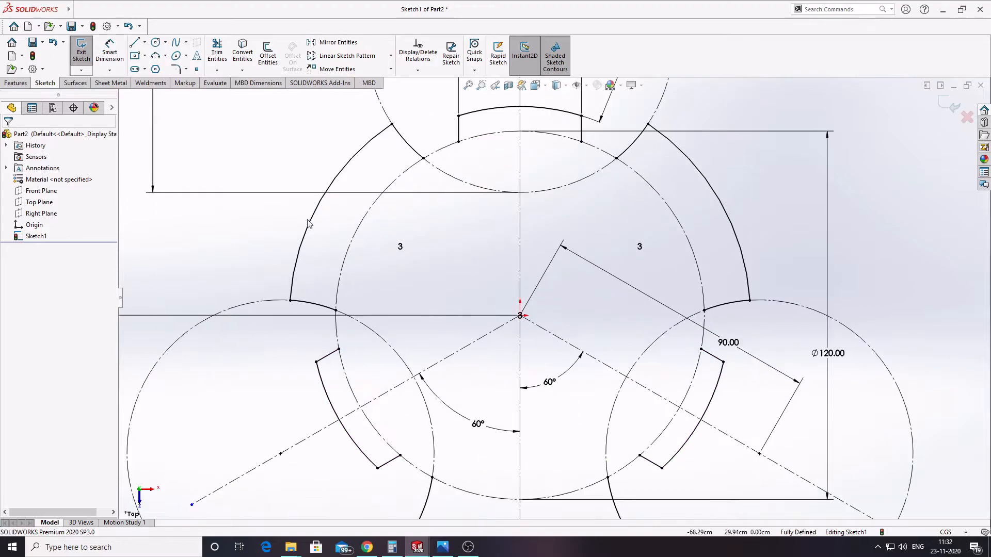
{"action": "left_click", "coordinate": [155, 56]}
{"action": "left_click", "coordinate": [8, 136]}
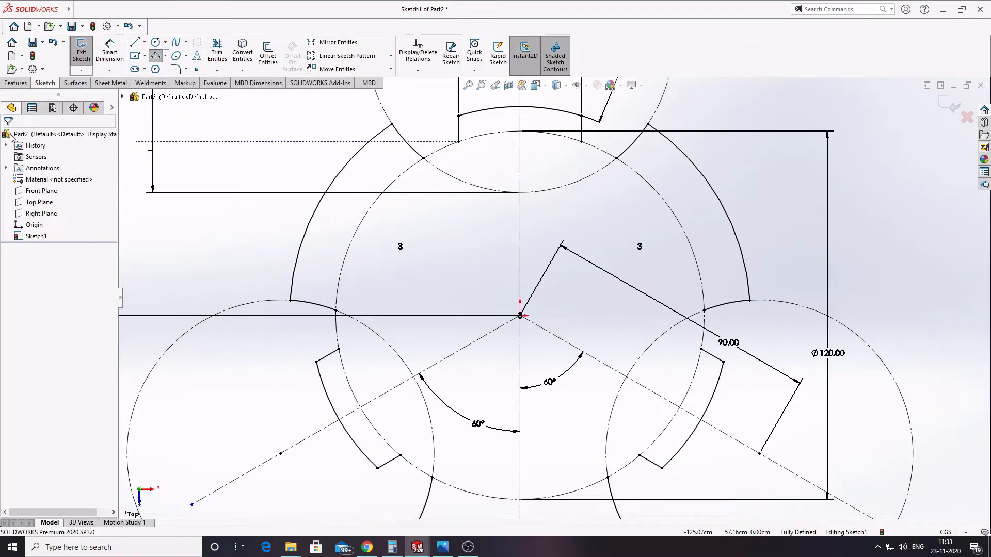
{"action": "scroll", "coordinate": [342, 325], "scroll_direction": "up", "scroll_amount": 3}
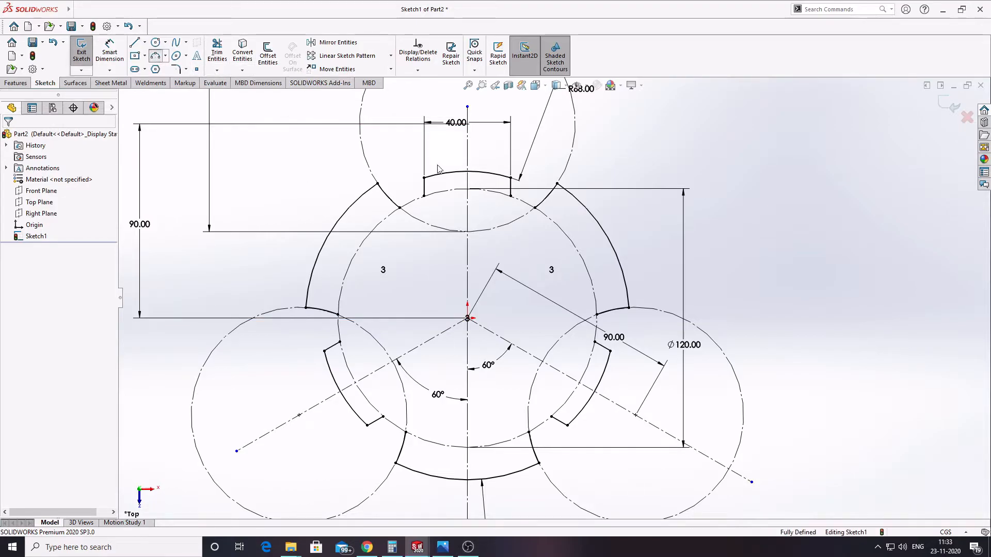
{"action": "scroll", "coordinate": [415, 219], "scroll_direction": "down", "scroll_amount": 5}
{"action": "left_click", "coordinate": [426, 216]}
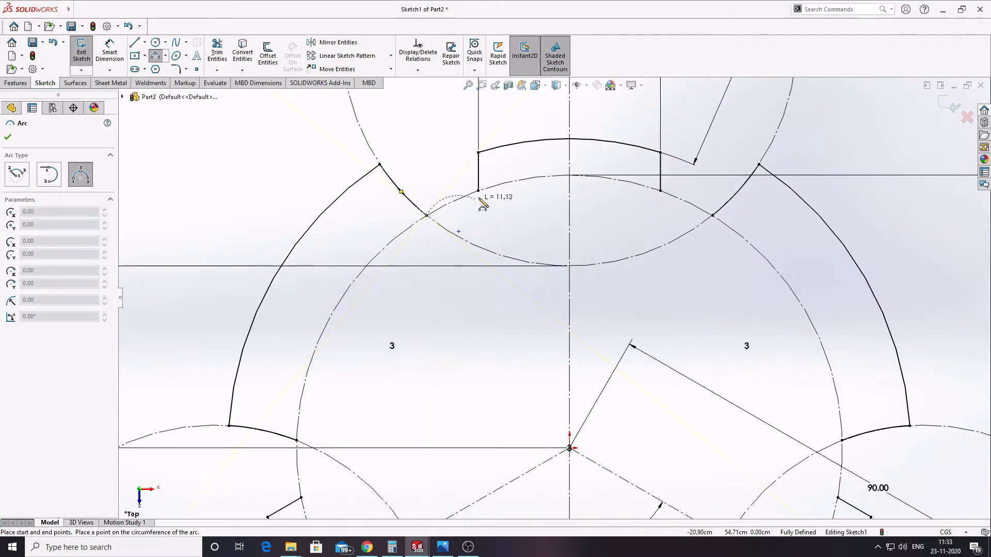
{"action": "left_click", "coordinate": [478, 191]}
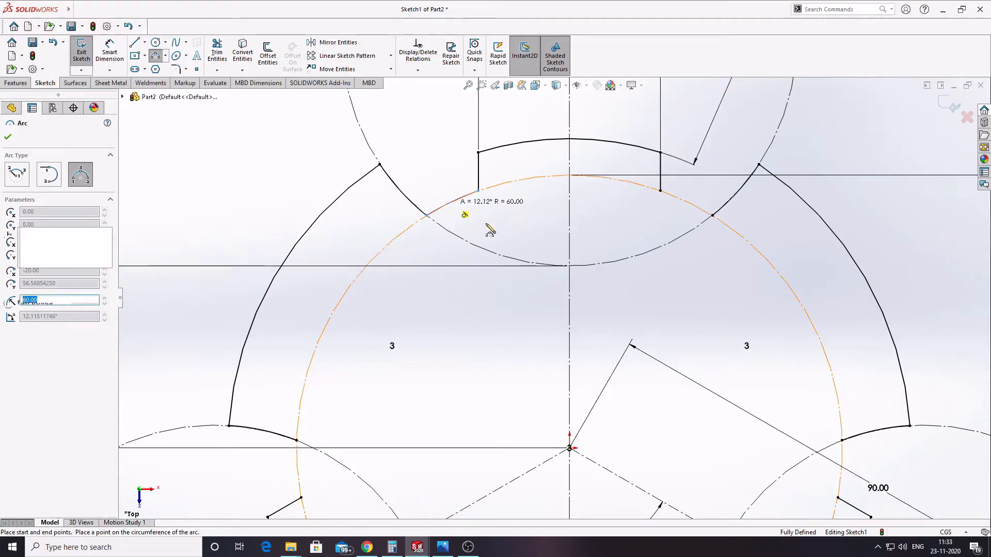
{"action": "left_click", "coordinate": [479, 223]}
{"action": "key", "text": "Escape"}
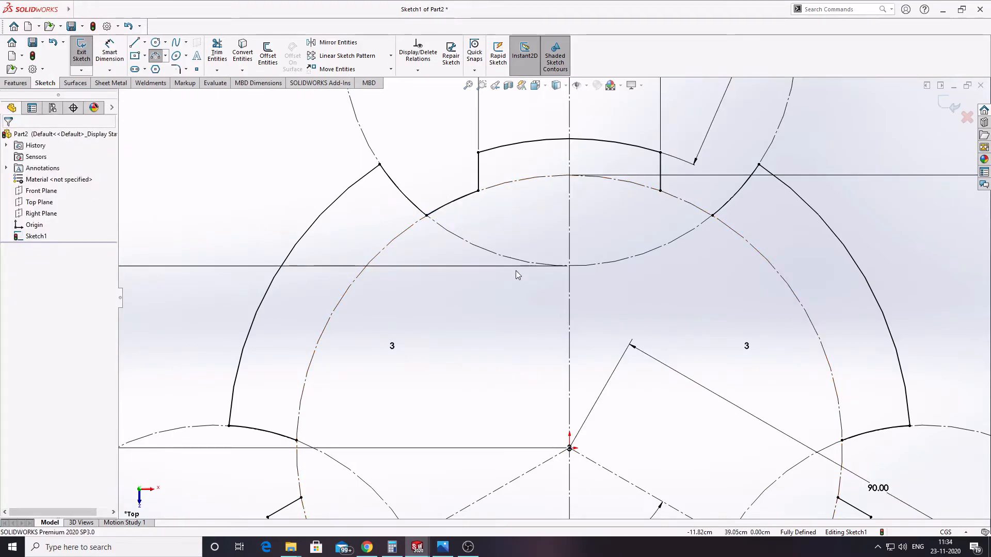
Sketch a matching three-point arc along the 120 cm circle from the top raised segment's right foot to the upper-right patterned arc's inner end
{"action": "left_click", "coordinate": [155, 56]}
{"action": "left_click", "coordinate": [661, 191]}
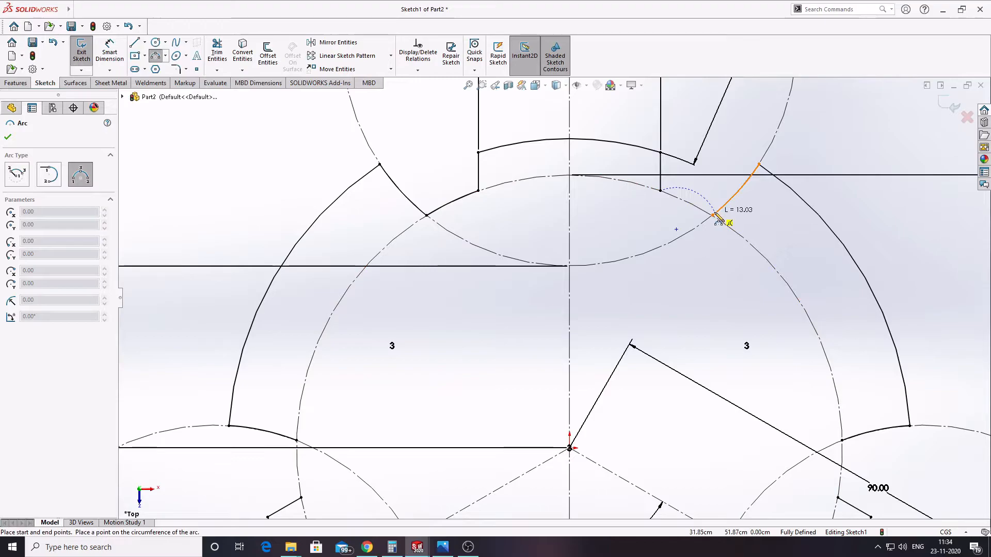
{"action": "left_click", "coordinate": [712, 215]}
{"action": "left_click", "coordinate": [691, 205]}
{"action": "key", "text": "Escape"}
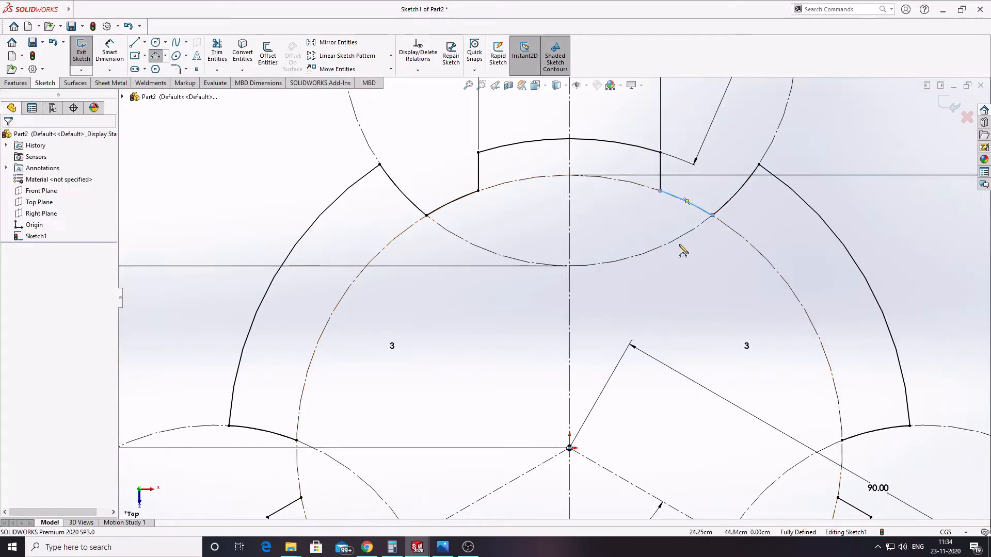
{"action": "scroll", "coordinate": [692, 320], "scroll_direction": "up", "scroll_amount": 3}
{"action": "scroll", "coordinate": [687, 362], "scroll_direction": "down", "scroll_amount": 3}
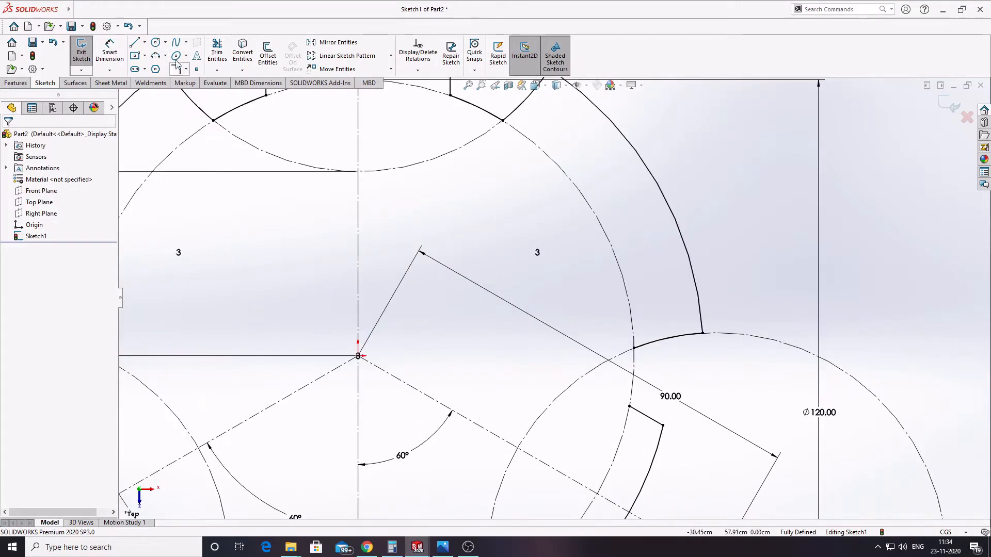
Sketch a three-point arc along the 120 cm circle from the upper-right lobe's lower inner end to the lower-right raised segment's upper foot
{"action": "left_click", "coordinate": [155, 55]}
{"action": "left_click", "coordinate": [633, 348]}
{"action": "left_click", "coordinate": [630, 407]}
{"action": "left_click", "coordinate": [634, 387]}
{"action": "key", "text": "Escape"}
{"action": "scroll", "coordinate": [591, 430], "scroll_direction": "up", "scroll_amount": 3}
{"action": "scroll", "coordinate": [591, 429], "scroll_direction": "up", "scroll_amount": 2}
{"action": "scroll", "coordinate": [547, 374], "scroll_direction": "down", "scroll_amount": 5}
Sketch a three-point arc along the 120 cm circle from the lower-right raised segment's lower foot to the bottom lobe's right inner end
{"action": "left_click", "coordinate": [155, 56]}
{"action": "left_click", "coordinate": [530, 299]}
{"action": "left_click", "coordinate": [481, 332]}
{"action": "left_click", "coordinate": [504, 317]}
{"action": "key", "text": "Escape"}
{"action": "scroll", "coordinate": [525, 377], "scroll_direction": "up", "scroll_amount": 2}
{"action": "scroll", "coordinate": [279, 298], "scroll_direction": "down", "scroll_amount": 2}
Sketch a three-point arc along the 120 cm circle from the lower-left raised segment's lower foot to the bottom lobe's left inner end
{"action": "left_click", "coordinate": [155, 56]}
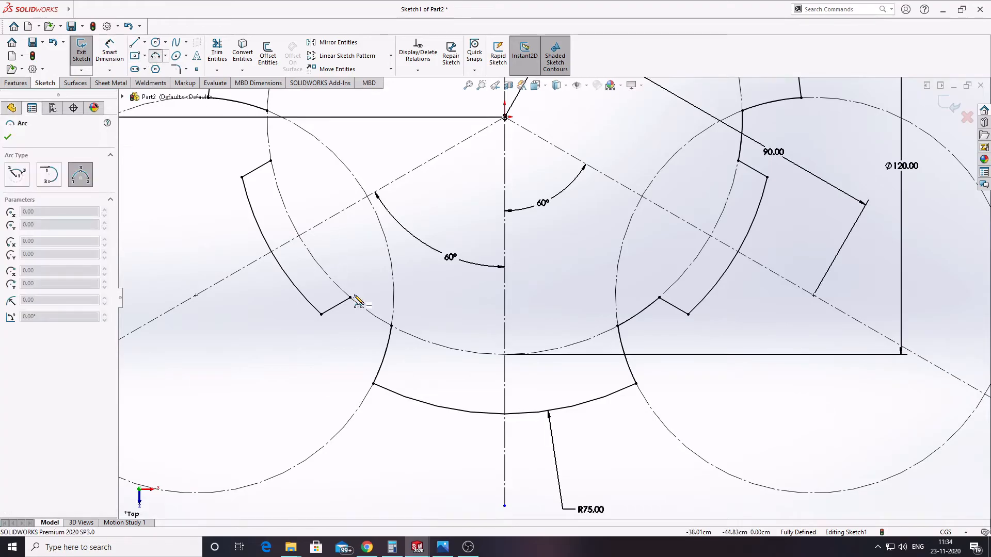
{"action": "left_click", "coordinate": [350, 297]}
{"action": "left_click", "coordinate": [391, 326]}
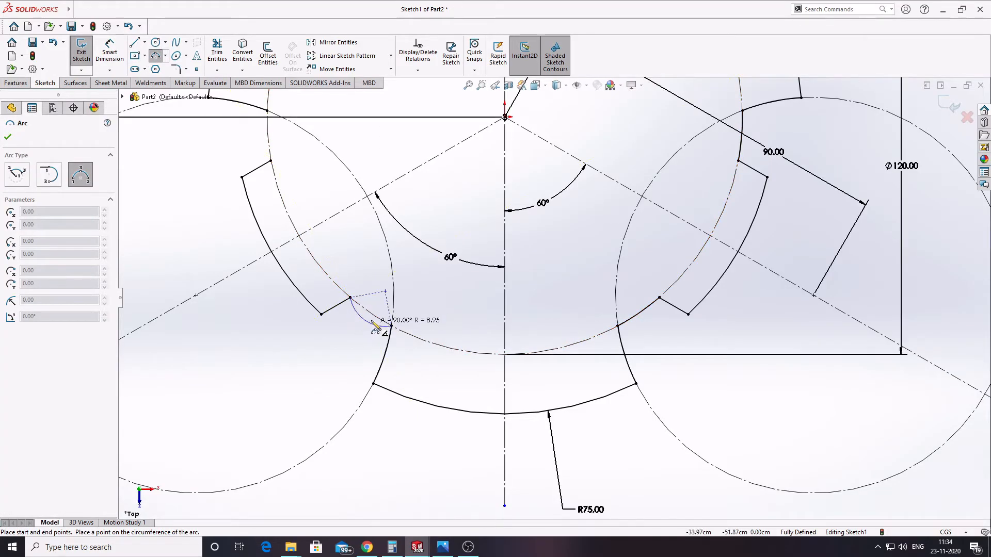
{"action": "left_click", "coordinate": [376, 324]}
{"action": "key", "text": "Escape"}
{"action": "scroll", "coordinate": [553, 297], "scroll_direction": "up", "scroll_amount": 2}
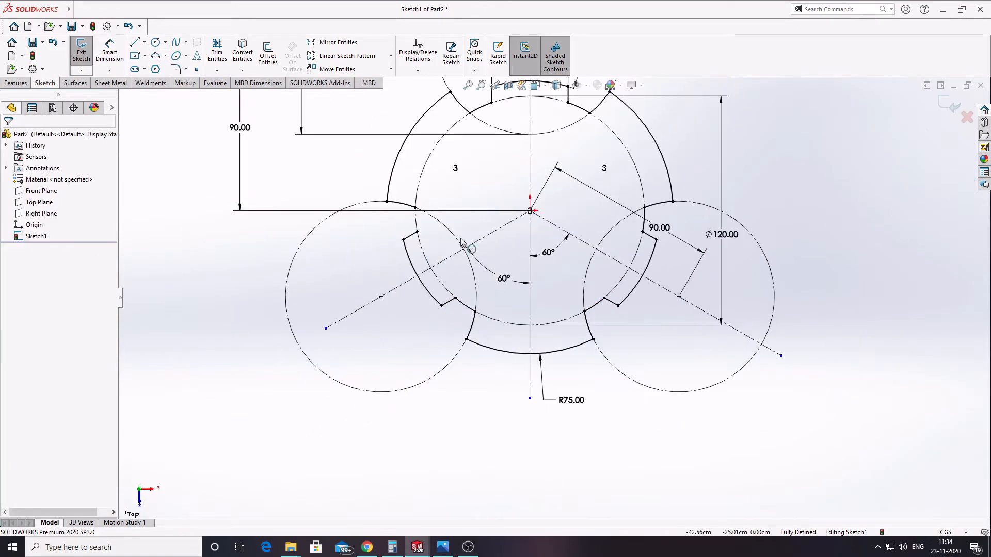
Close the profile with a three-point arc from the lower-left raised segment's upper foot to the upper-left lobe's lower inner end
{"action": "scroll", "coordinate": [464, 155], "scroll_direction": "down", "scroll_amount": 2}
{"action": "left_click", "coordinate": [165, 56]}
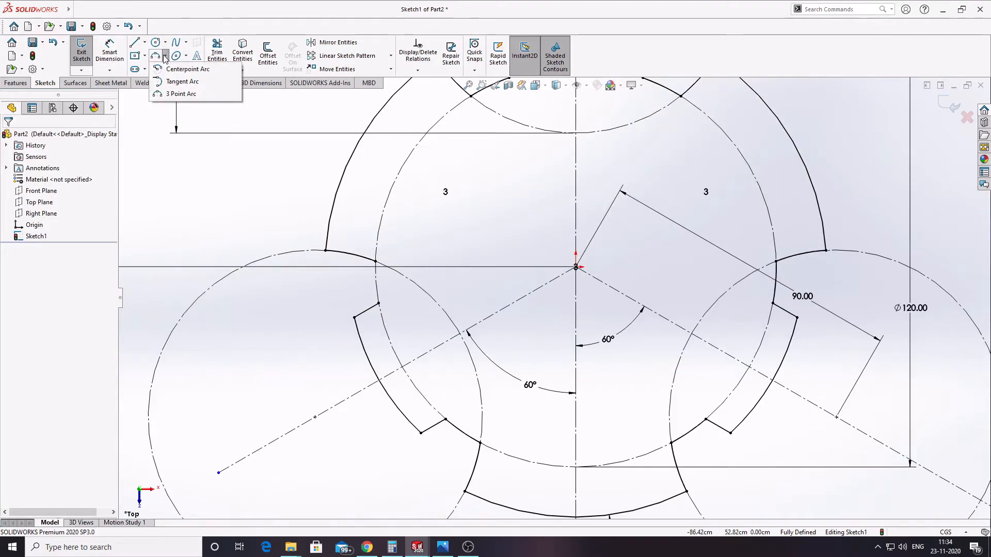
{"action": "left_click", "coordinate": [182, 94]}
{"action": "left_click", "coordinate": [379, 304]}
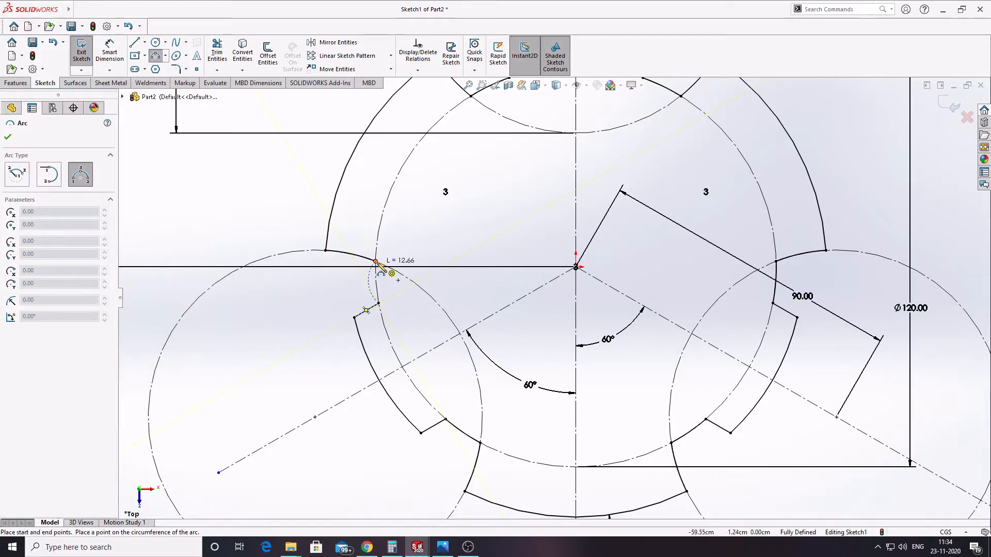
{"action": "left_click", "coordinate": [377, 282]}
{"action": "key", "text": "Escape"}
{"action": "scroll", "coordinate": [322, 370], "scroll_direction": "up", "scroll_amount": 4}
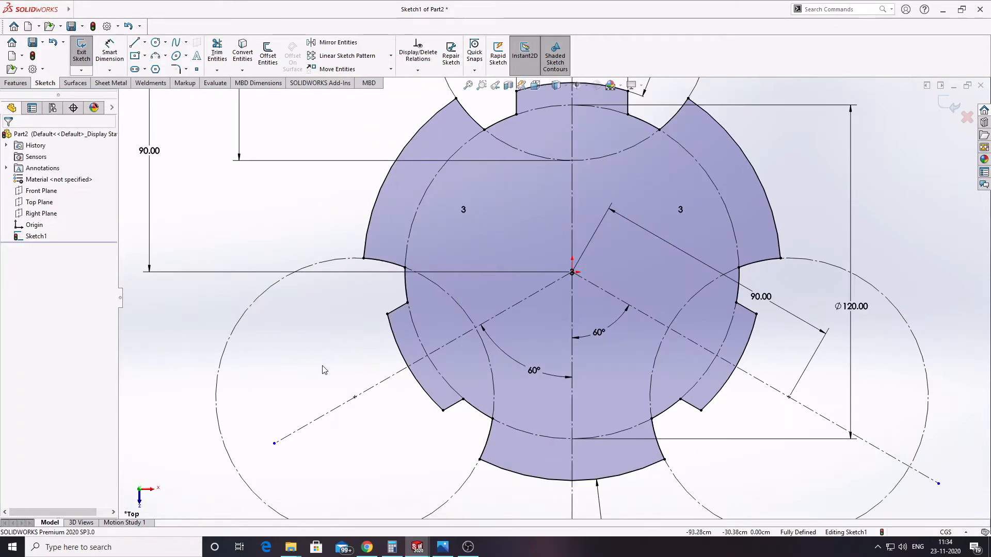
{"action": "scroll", "coordinate": [333, 375], "scroll_direction": "up", "scroll_amount": 2}
{"action": "scroll", "coordinate": [725, 209], "scroll_direction": "down", "scroll_amount": 2}
Finish the sketch and extrude its closed profile as a blind boss 20 cm deep
{"action": "left_click", "coordinate": [950, 106]}
{"action": "mouse_move", "coordinate": [593, 387]}
{"action": "middle_mouse_down"}
{"action": "mouse_move", "coordinate": [609, 294]}
{"action": "mouse_move", "coordinate": [597, 347]}
{"action": "mouse_move", "coordinate": [691, 285]}
{"action": "middle_mouse_up"}
{"action": "left_click", "coordinate": [691, 286]}
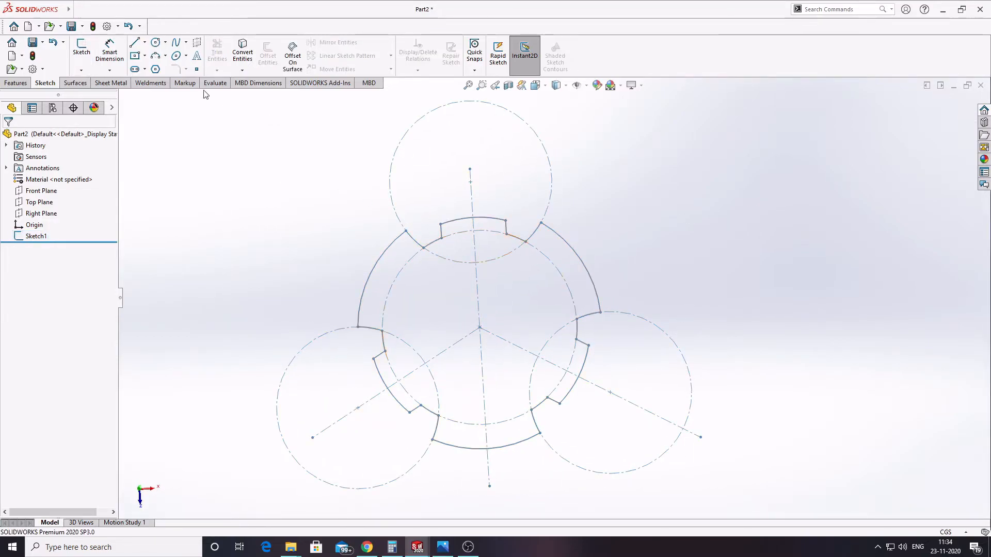
{"action": "left_click", "coordinate": [16, 83]}
{"action": "left_click", "coordinate": [85, 52]}
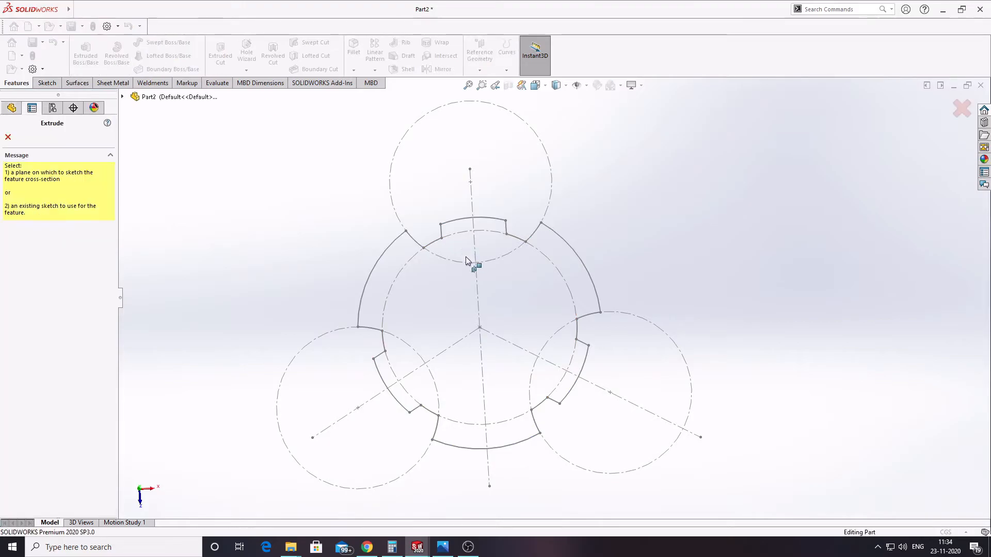
{"action": "left_click", "coordinate": [389, 249]}
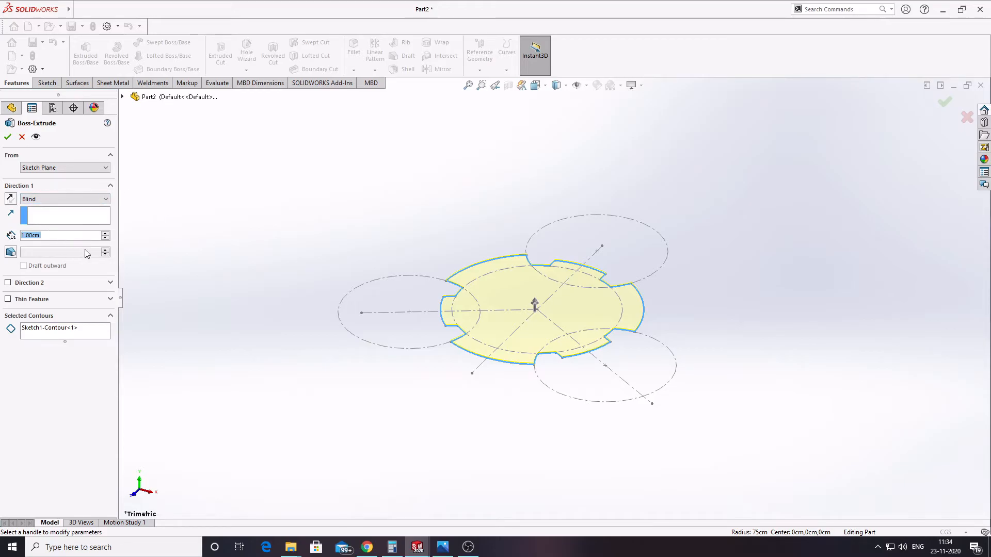
{"action": "type", "text": "20"}
{"action": "key", "text": "Return"}
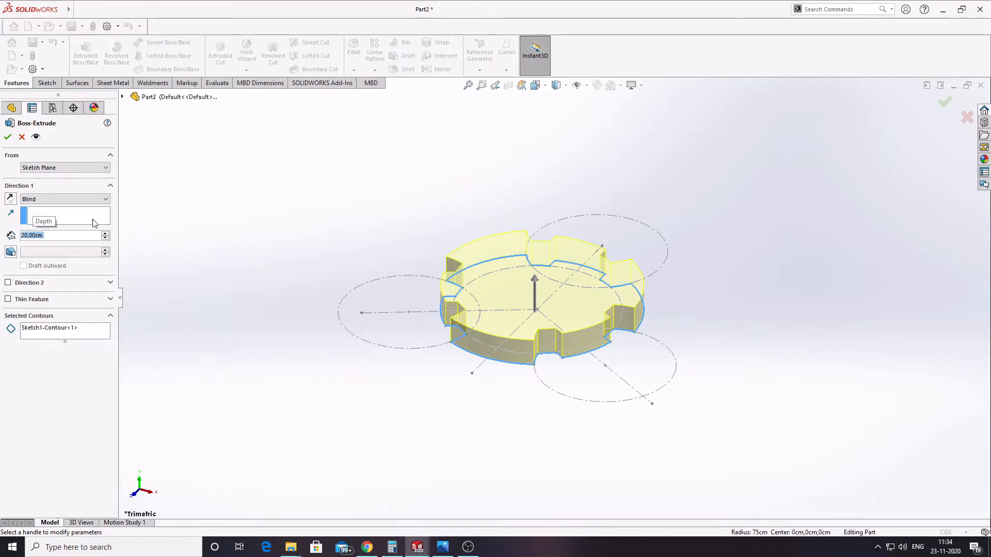
{"action": "left_click", "coordinate": [8, 137]}
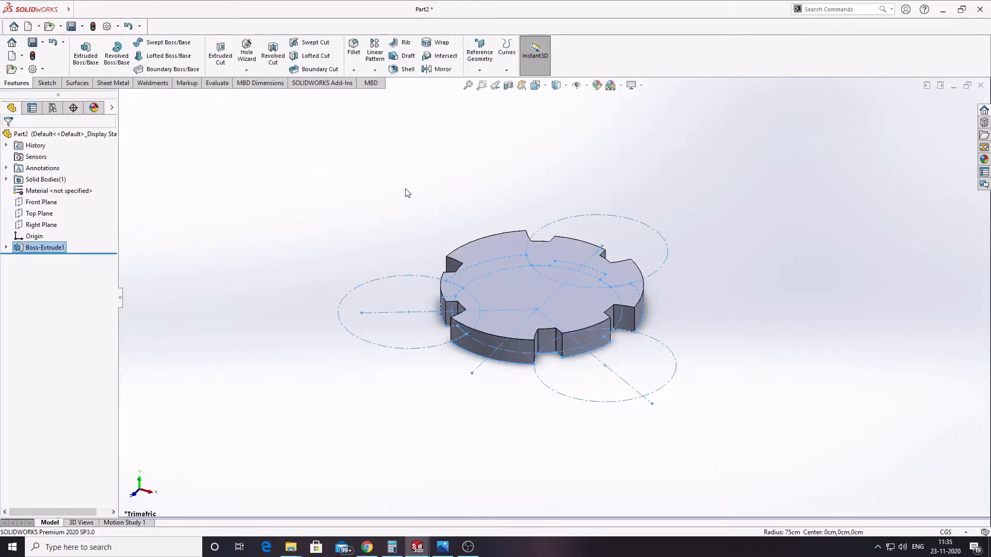
Start a sketch on the extruded disc's top face and show the base profile sketch, Sketch1
{"action": "middle_click_drag", "start_coordinate": [580, 280], "coordinate": [659, 418]}
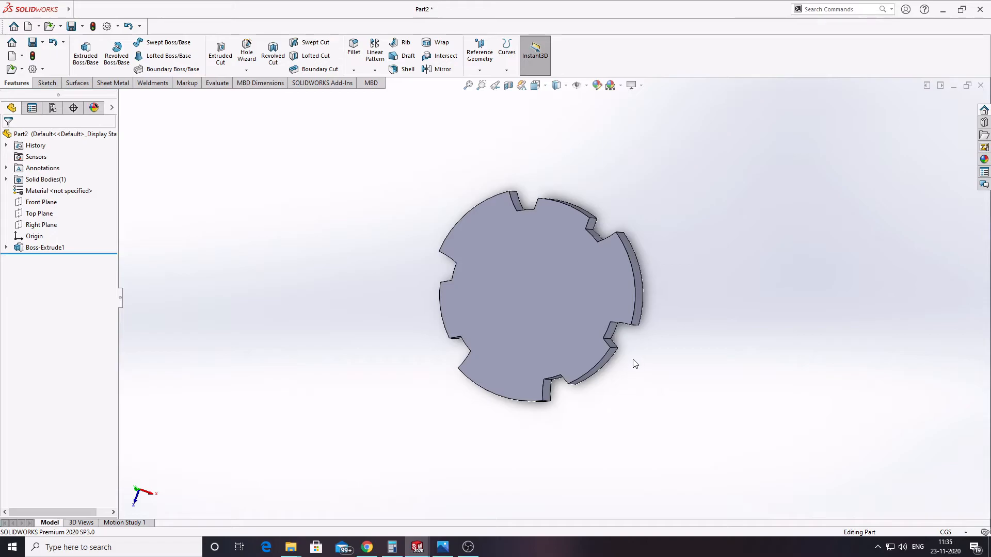
{"action": "left_click", "coordinate": [544, 291]}
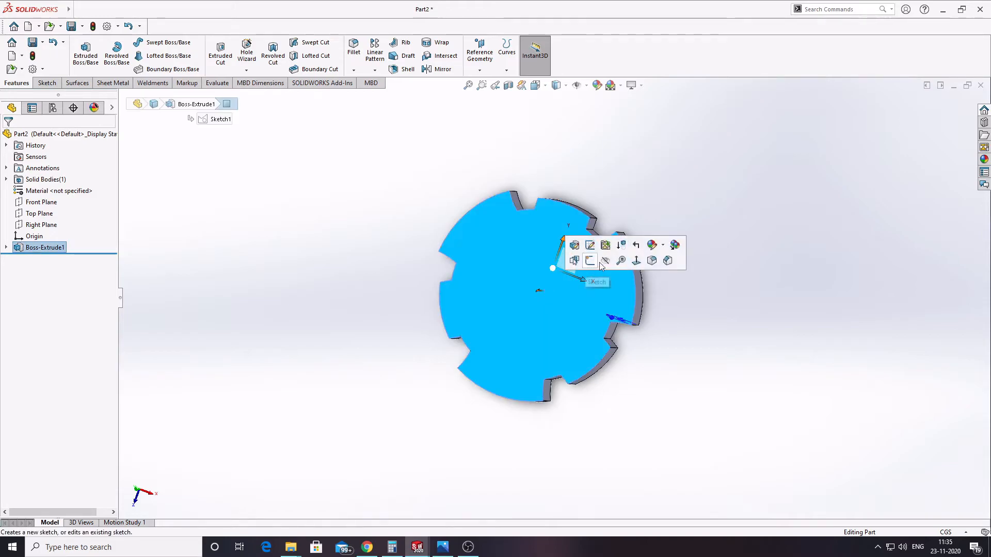
{"action": "left_click", "coordinate": [591, 260]}
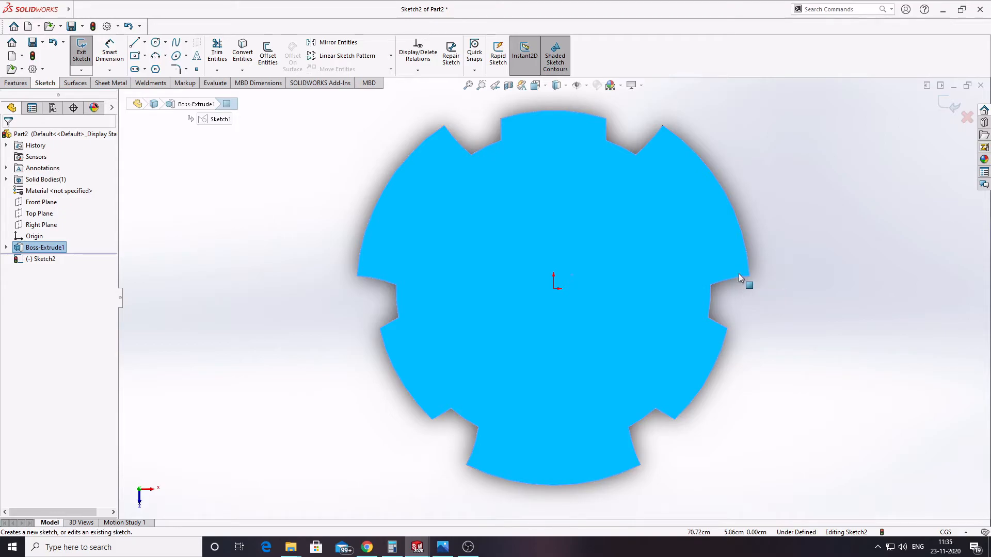
{"action": "left_click", "coordinate": [313, 228]}
{"action": "left_click", "coordinate": [6, 248]}
{"action": "right_click", "coordinate": [41, 259]}
{"action": "left_click", "coordinate": [64, 240]}
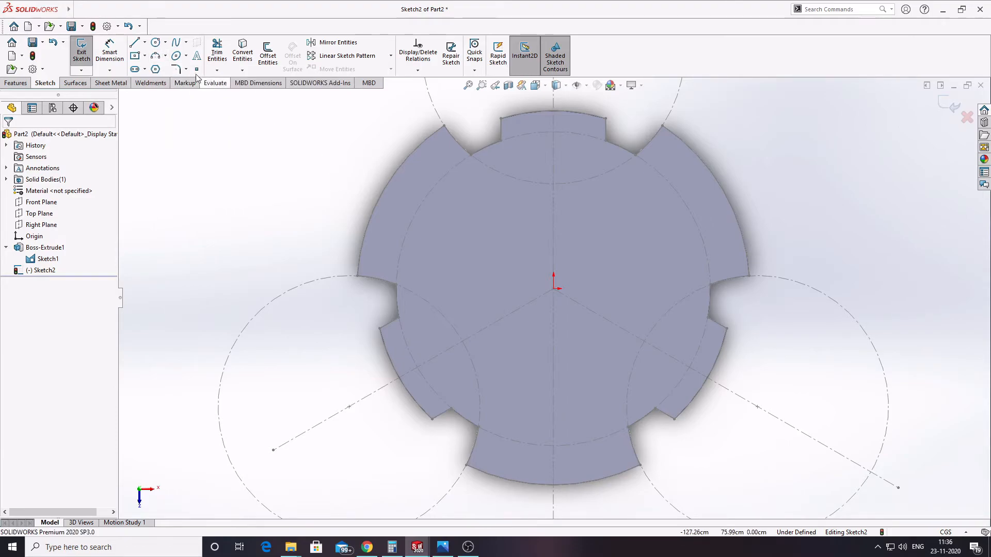
Convert the three 100 cm outer circles and the central 120 cm circle from Sketch1 into the new sketch
{"action": "left_click", "coordinate": [243, 51]}
{"action": "left_click", "coordinate": [491, 170]}
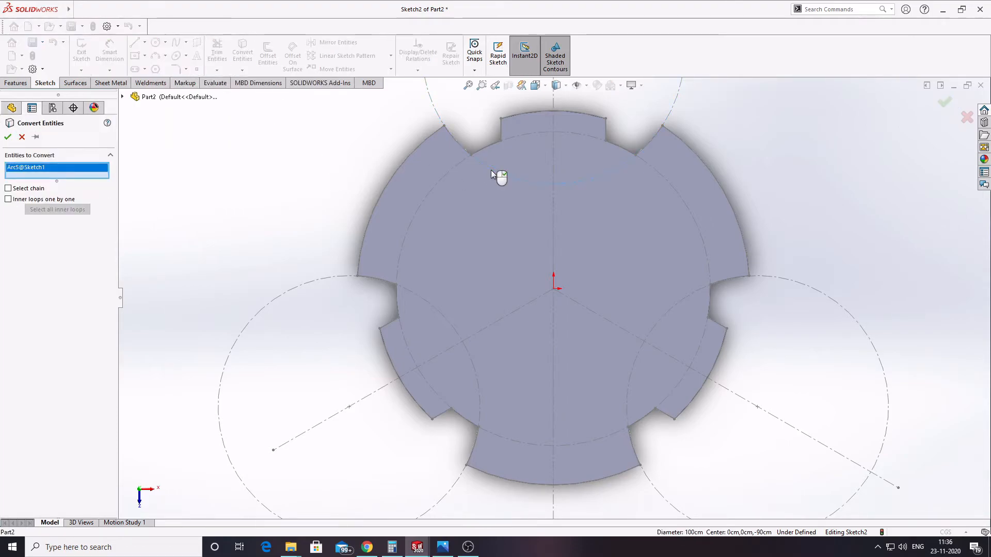
{"action": "left_click", "coordinate": [645, 390]}
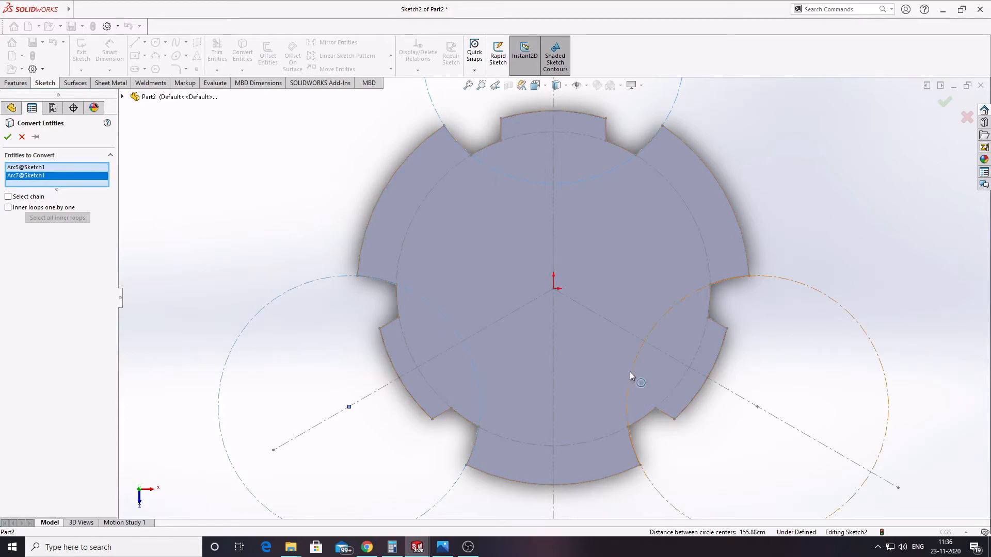
{"action": "left_click", "coordinate": [630, 371]}
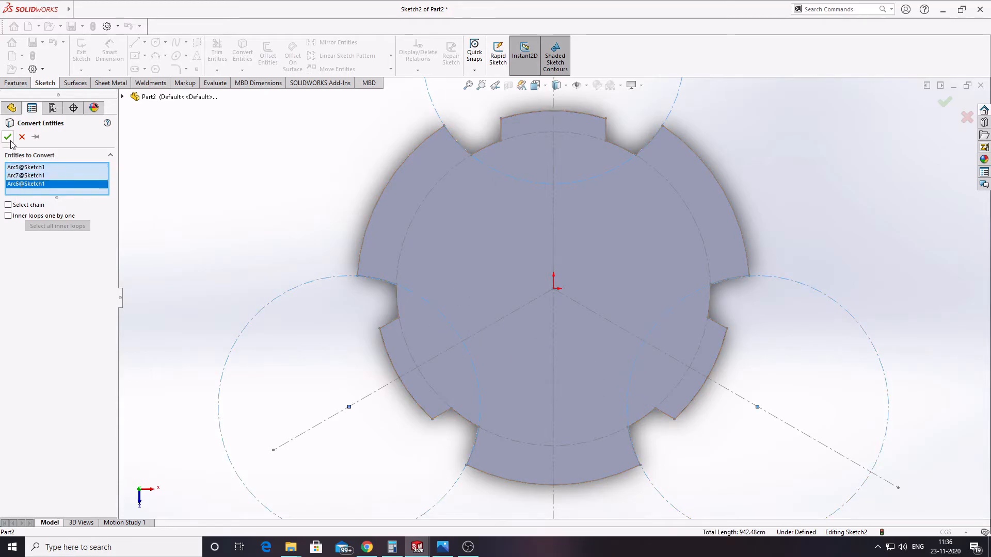
{"action": "left_click", "coordinate": [407, 232]}
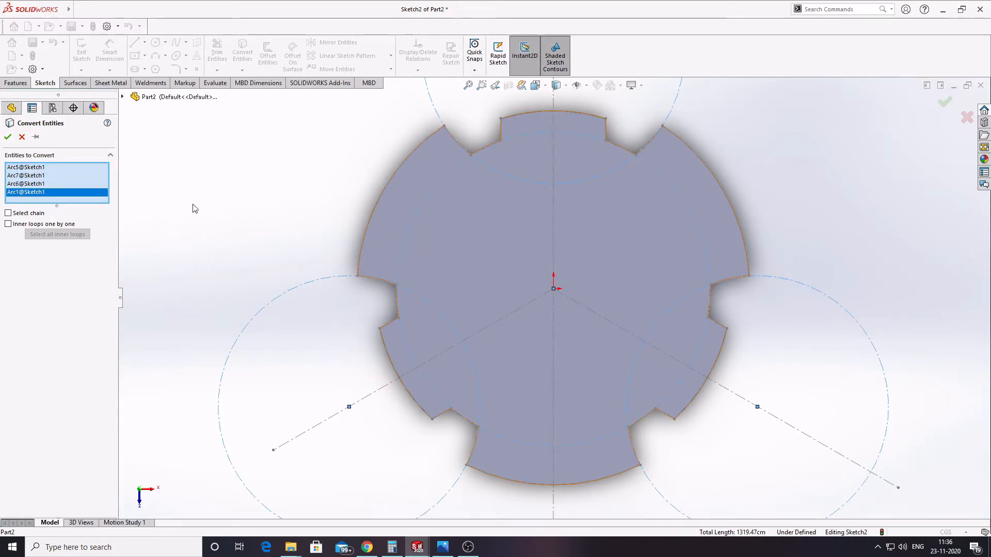
{"action": "left_click", "coordinate": [8, 137]}
{"action": "key", "text": "f"}
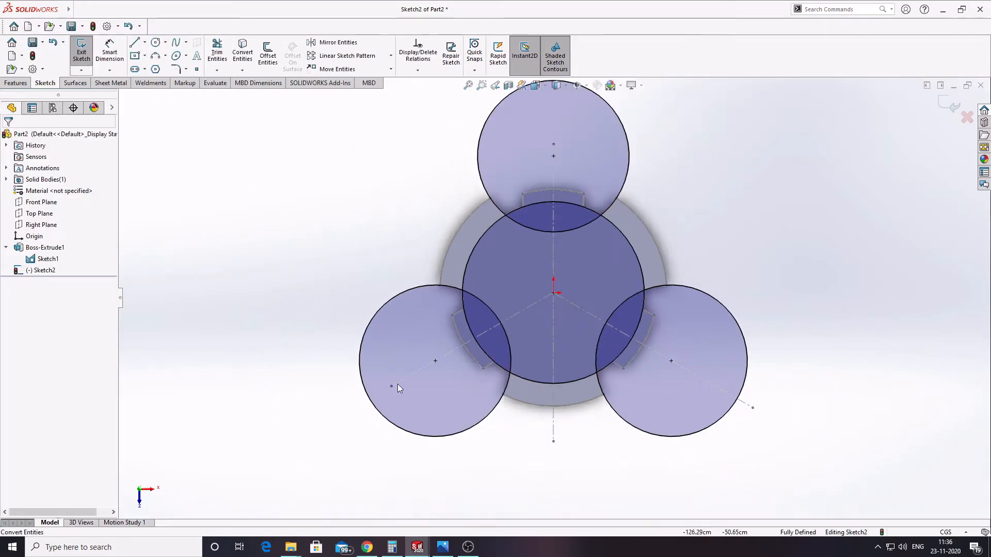
Turn the four converted circles into construction geometry
{"action": "left_click_drag", "start_coordinate": [741, 459], "coordinate": [343, 99]}
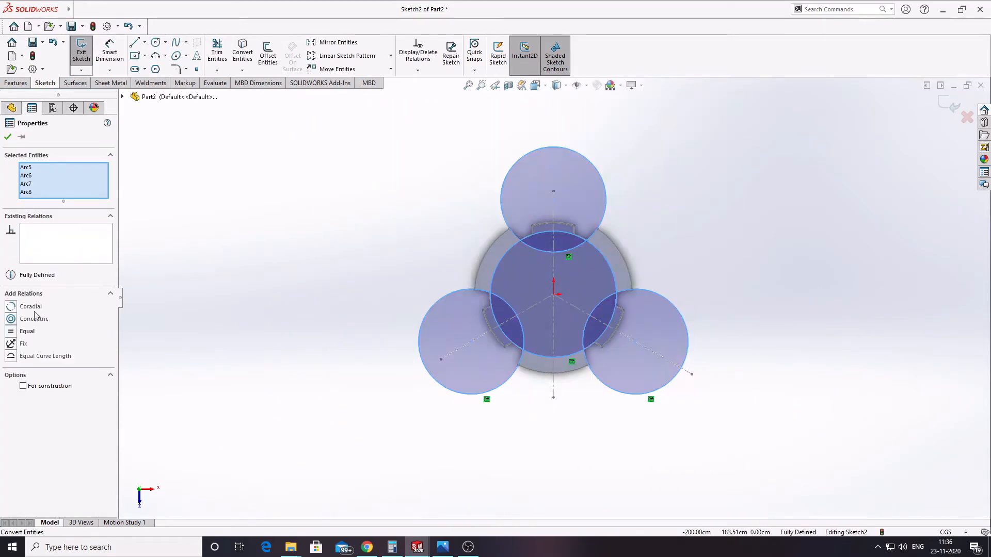
{"action": "left_click", "coordinate": [32, 384]}
{"action": "left_click", "coordinate": [751, 297]}
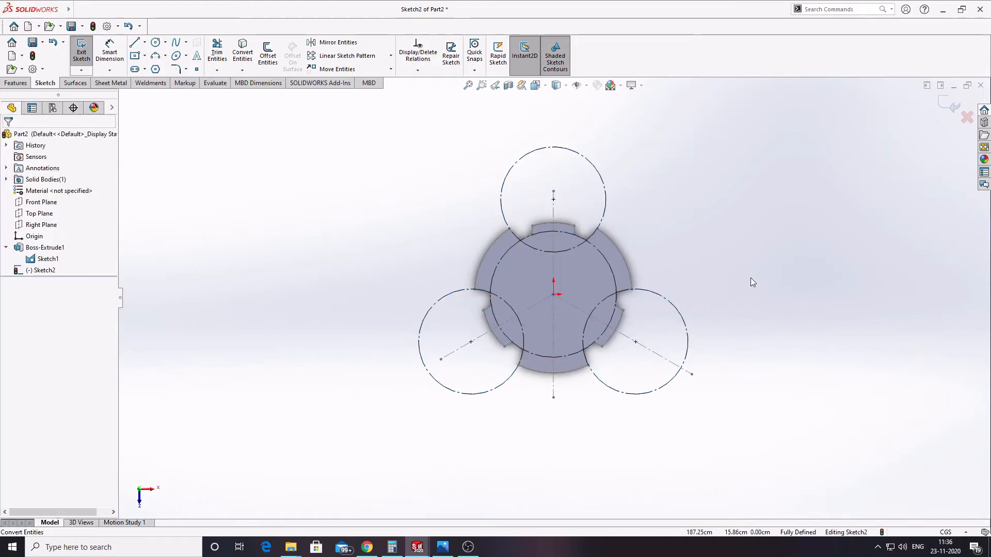
Sketch a three-point arc across the upper-left lobe, inside its outer edge, between the lower-left and top construction circles
{"action": "scroll", "coordinate": [750, 282], "scroll_direction": "down", "scroll_amount": 3}
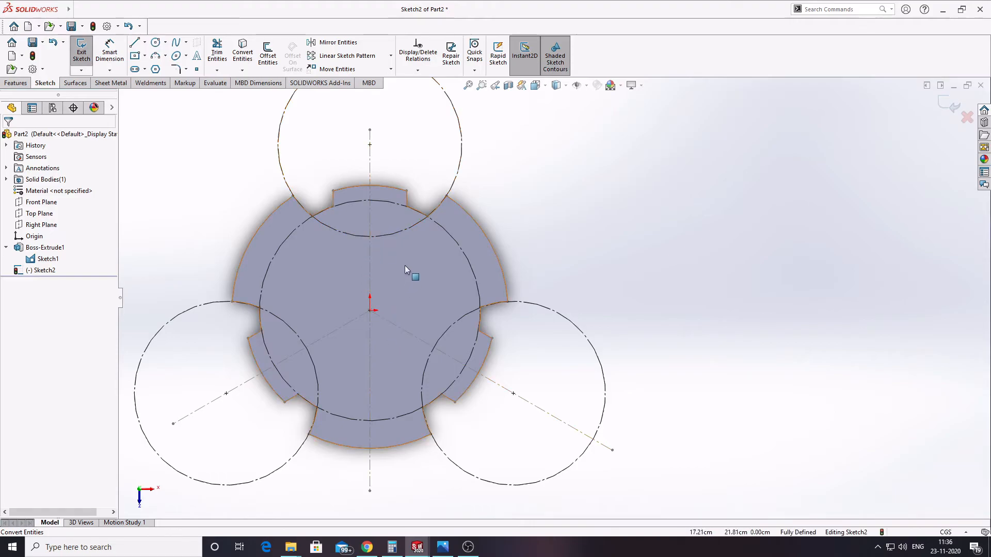
{"action": "scroll", "coordinate": [315, 253], "scroll_direction": "down", "scroll_amount": 3}
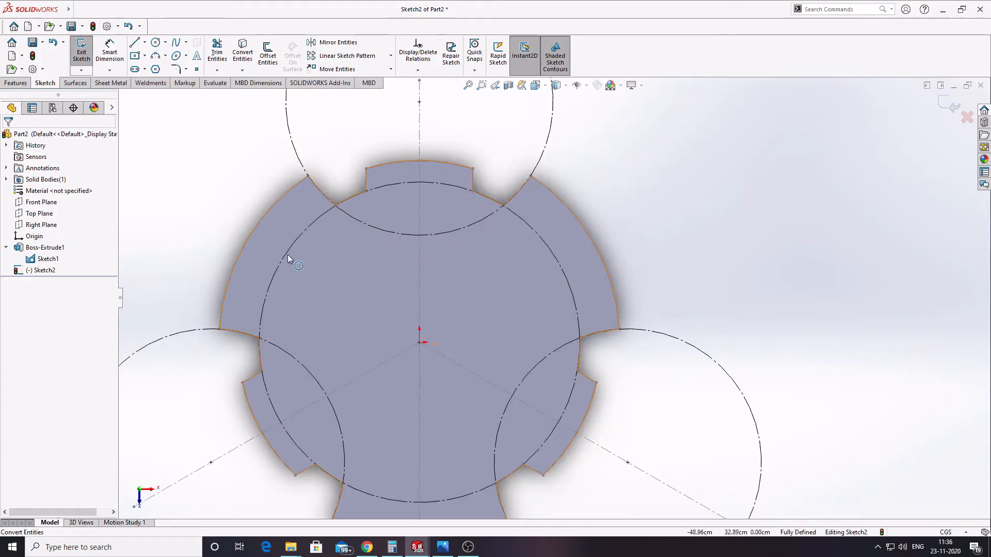
{"action": "left_click", "coordinate": [157, 55]}
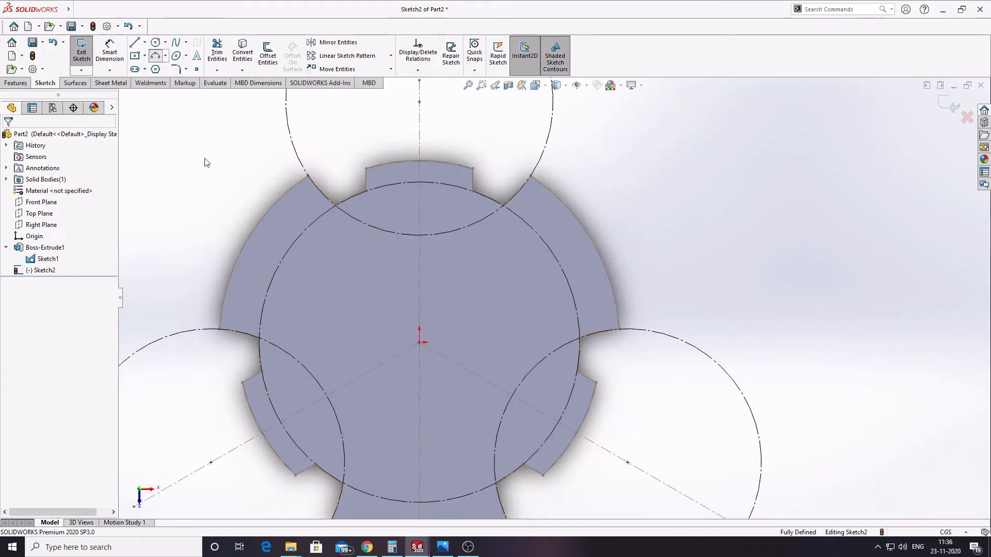
{"action": "left_click", "coordinate": [233, 330]}
{"action": "left_click", "coordinate": [320, 193]}
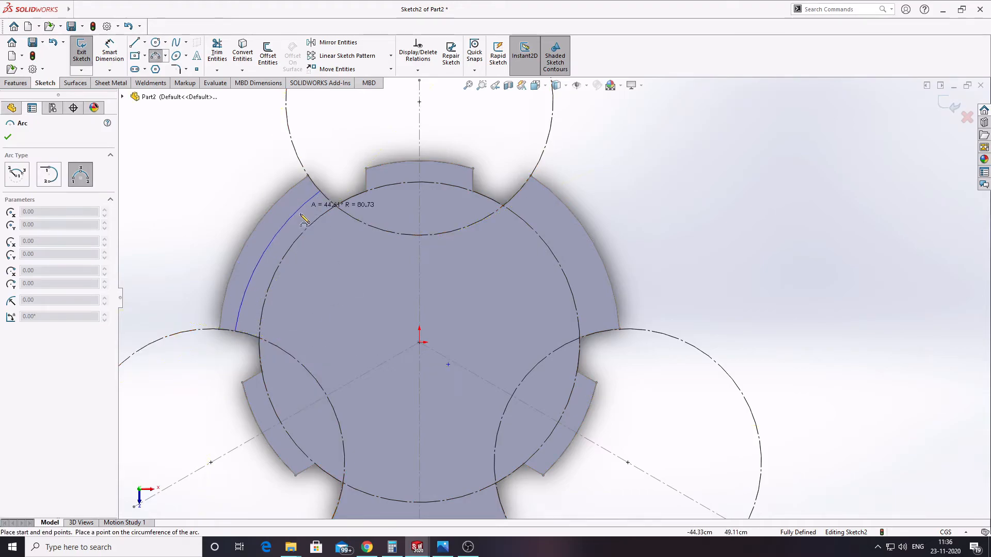
{"action": "left_click", "coordinate": [288, 232]}
{"action": "key", "text": "Escape"}
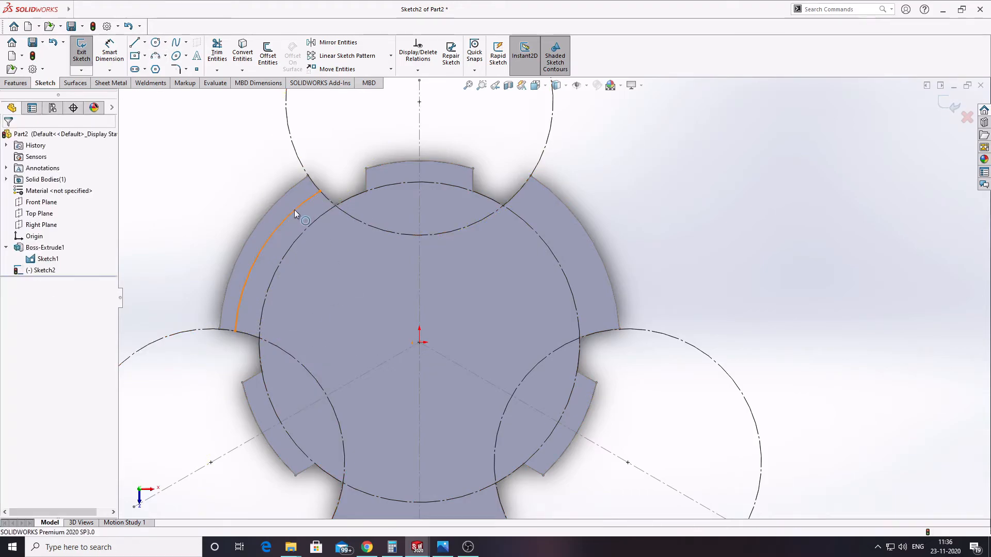
Make the new upper-left arc concentric with the upper-left lobe's outer edge
{"action": "left_click", "coordinate": [285, 217]}
{"action": "left_click", "coordinate": [272, 209], "text": "ctrl"}
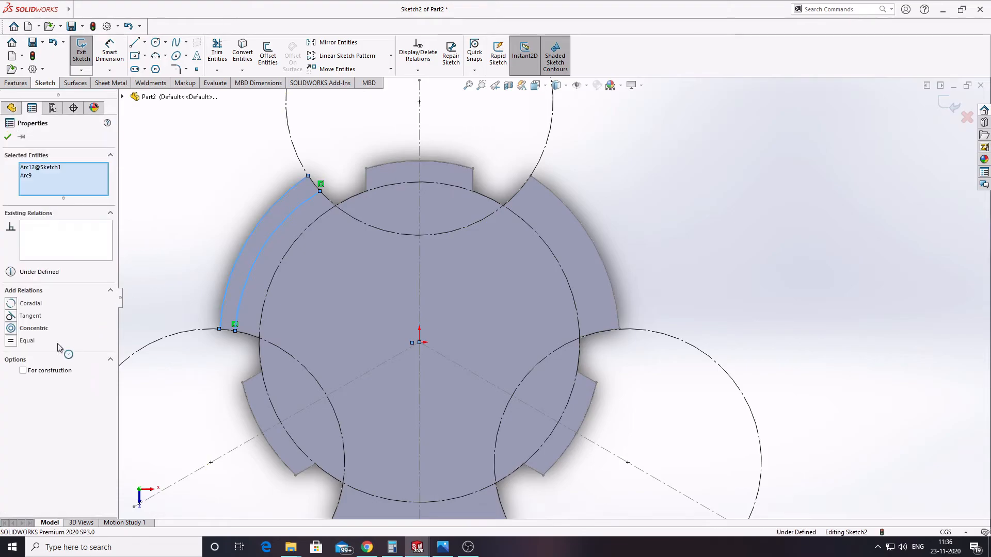
{"action": "left_click", "coordinate": [32, 328]}
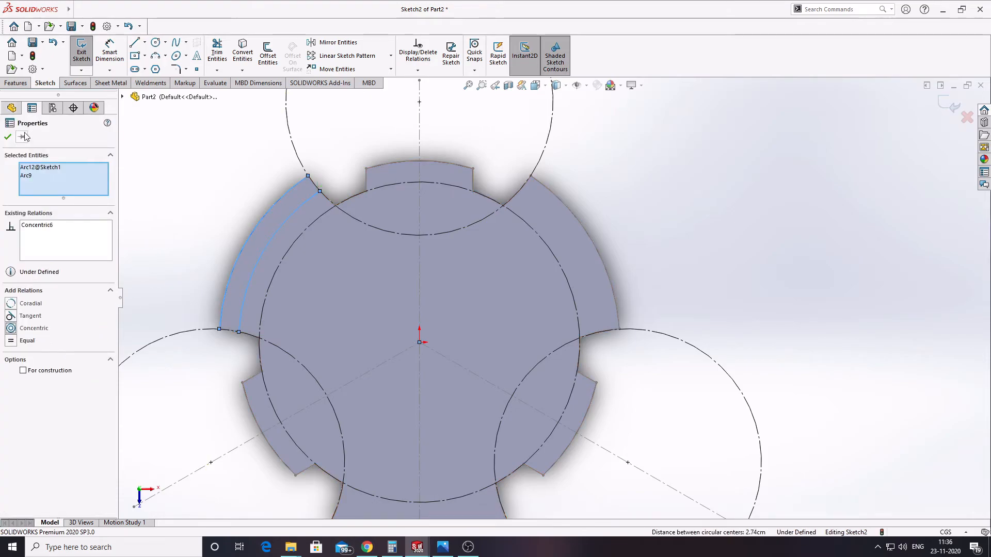
{"action": "left_click", "coordinate": [9, 138]}
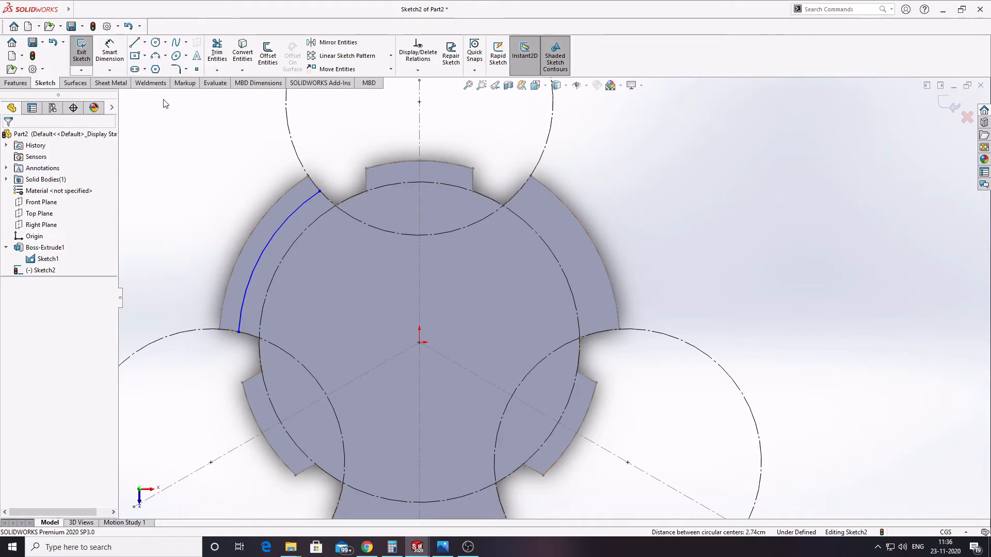
Sketch a three-point arc of about 60 cm radius across the upper-right lobe between the top and lower-right construction circles
{"action": "left_click", "coordinate": [155, 55]}
{"action": "left_click", "coordinate": [520, 191]}
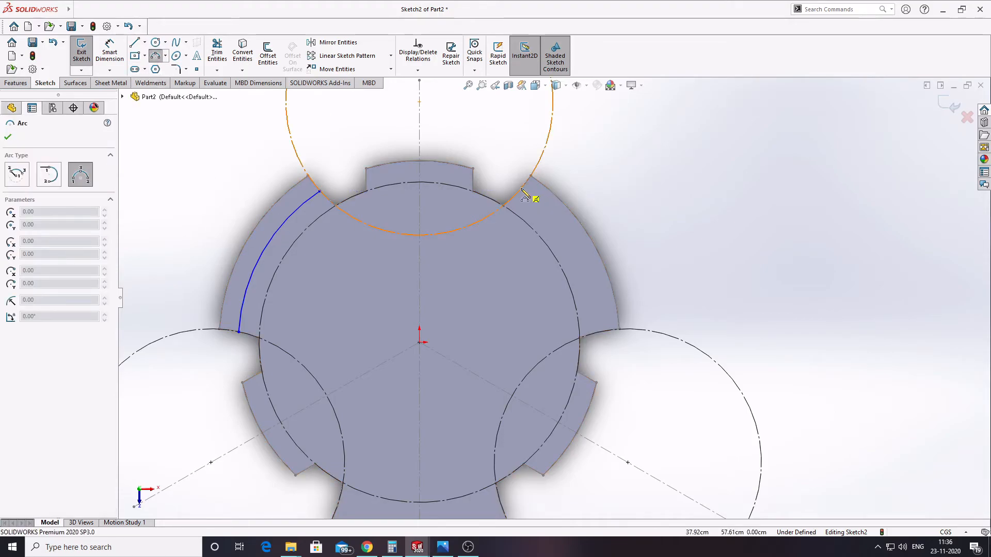
{"action": "left_click", "coordinate": [600, 332]}
{"action": "left_click", "coordinate": [597, 312]}
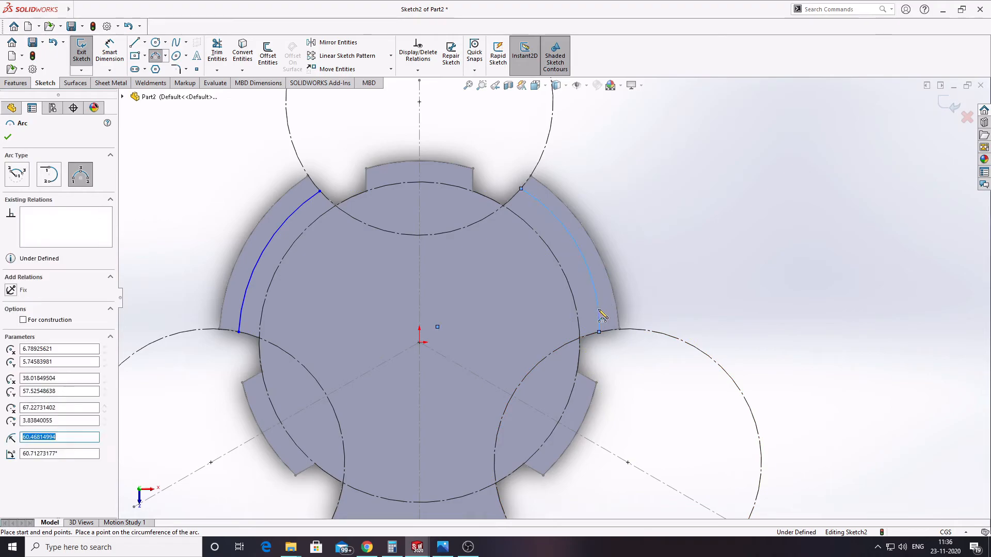
{"action": "key", "text": "Escape"}
Make the new upper-right arc concentric with the upper-right lobe's outer edge
{"action": "left_click", "coordinate": [597, 290]}
{"action": "left_click", "coordinate": [613, 289], "text": "ctrl"}
{"action": "left_click", "coordinate": [29, 330]}
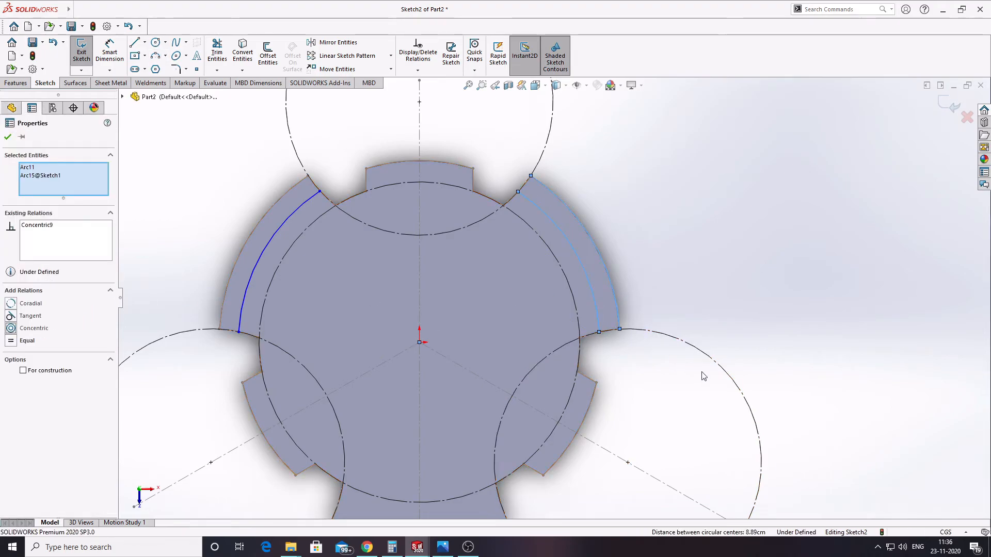
{"action": "left_click", "coordinate": [650, 437]}
Sketch a three-point arc across the bottom lobe, inside its outer edge, between the lower-left and lower-right construction circles
{"action": "scroll", "coordinate": [649, 437], "scroll_direction": "up", "scroll_amount": 3}
{"action": "scroll", "coordinate": [651, 441], "scroll_direction": "down", "scroll_amount": 3}
{"action": "left_click", "coordinate": [155, 55]}
{"action": "left_click", "coordinate": [259, 379]}
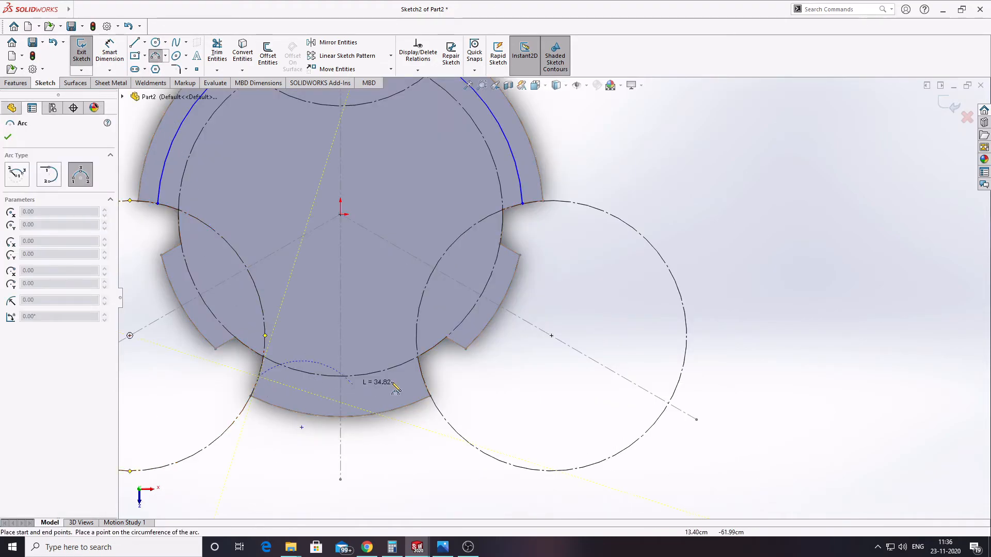
{"action": "left_click", "coordinate": [423, 381]}
{"action": "left_click", "coordinate": [369, 397]}
{"action": "key", "text": "Escape"}
Make the new bottom arc concentric with the bottom lobe's outer edge
{"action": "left_click", "coordinate": [372, 398]}
{"action": "left_click", "coordinate": [385, 412], "text": "ctrl"}
{"action": "left_click", "coordinate": [29, 330]}
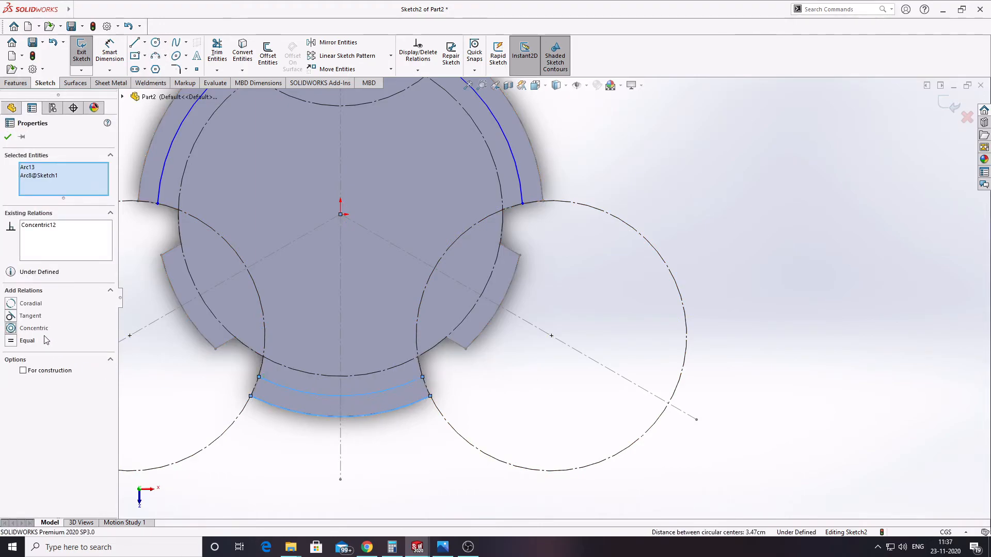
Dimension the arc across the upper-left lobe with a radius of 68 cm
{"action": "key", "text": "Escape"}
{"action": "scroll", "coordinate": [330, 387], "scroll_direction": "up", "scroll_amount": 2}
{"action": "left_click", "coordinate": [118, 62]}
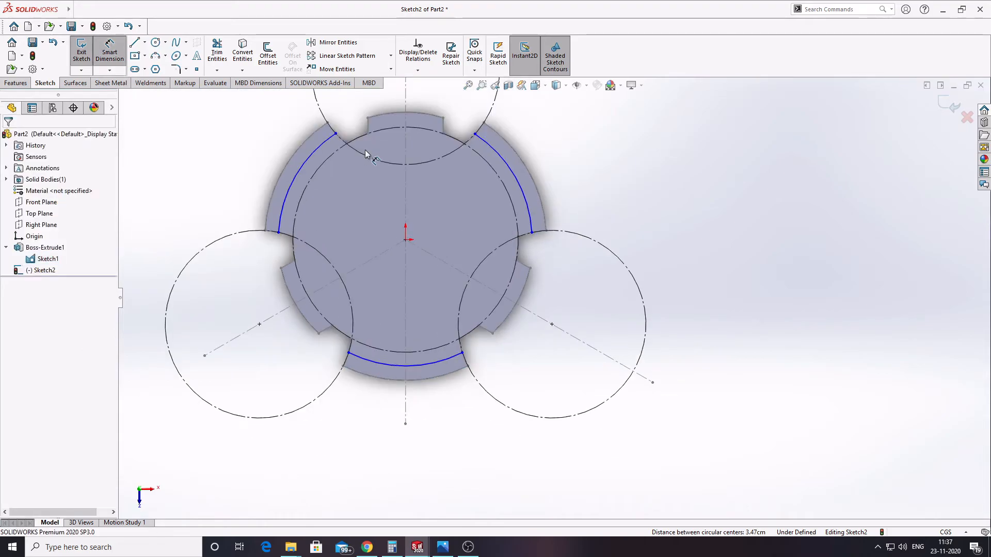
{"action": "left_click", "coordinate": [314, 155]}
{"action": "left_click", "coordinate": [209, 148]}
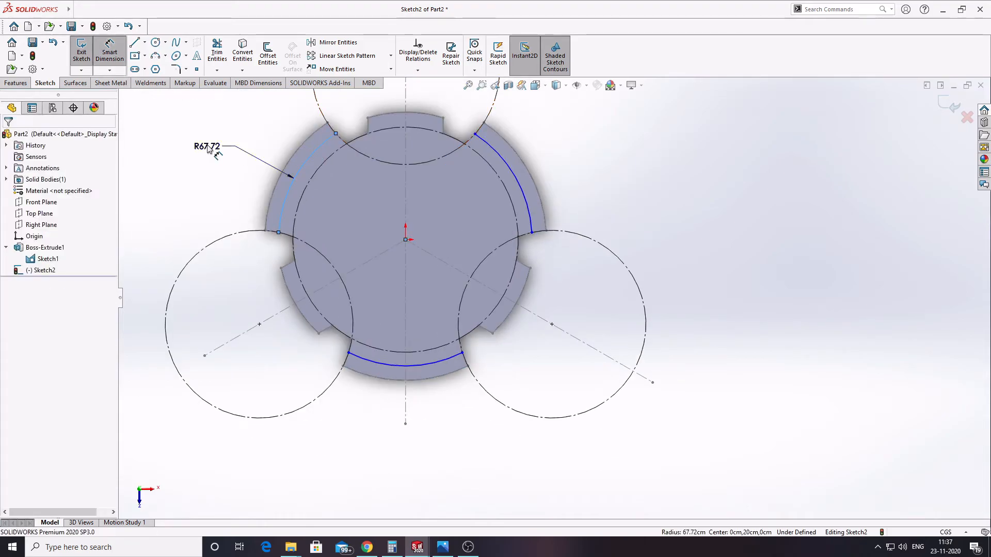
{"action": "type", "text": "68"}
{"action": "key", "text": "Return"}
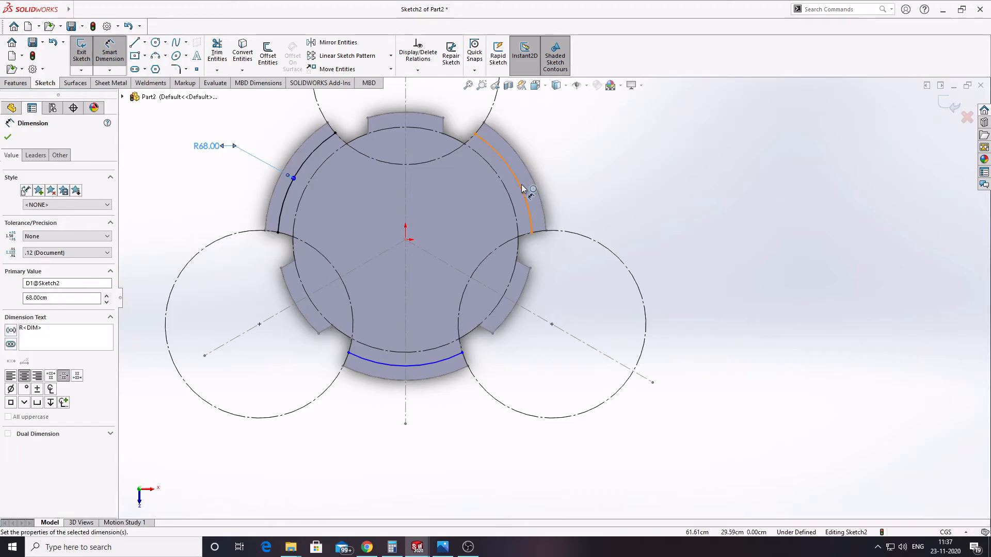
Dimension the arc across the upper-right lobe with a radius of 68 cm
{"action": "left_click", "coordinate": [570, 172]}
{"action": "left_click", "coordinate": [570, 172]}
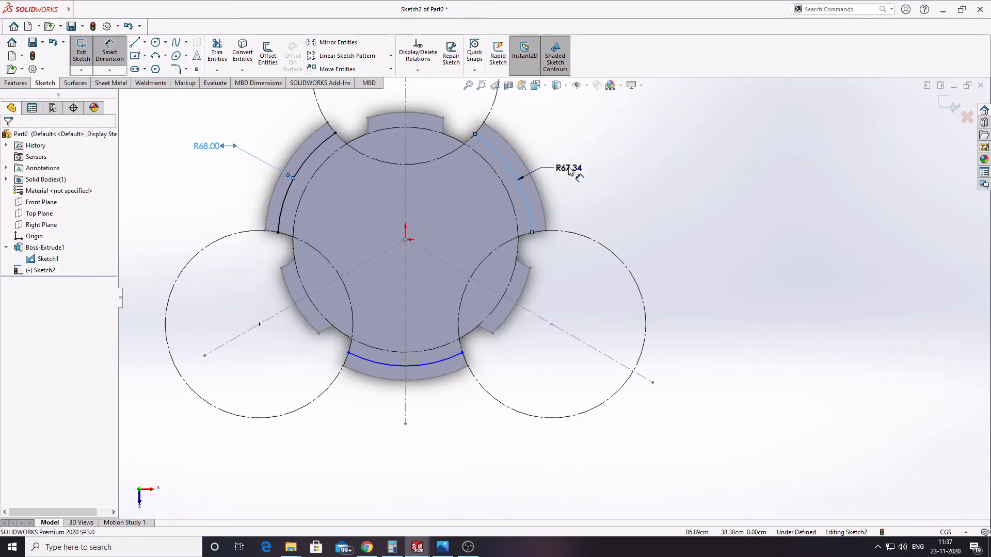
{"action": "type", "text": "68"}
{"action": "key", "text": "Return"}
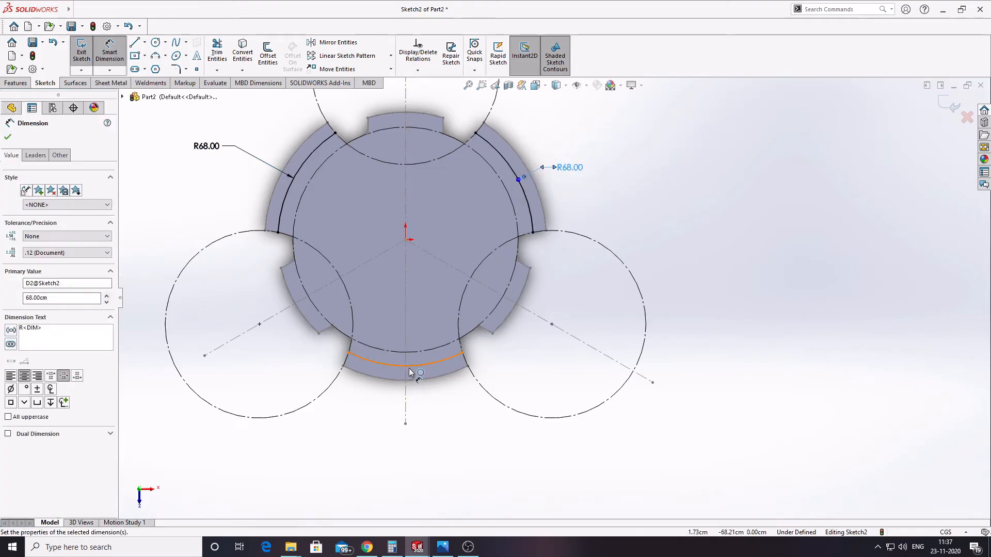
Dimension the arc across the bottom lobe with a radius of 68 cm
{"action": "left_click", "coordinate": [411, 365]}
{"action": "left_click", "coordinate": [442, 420]}
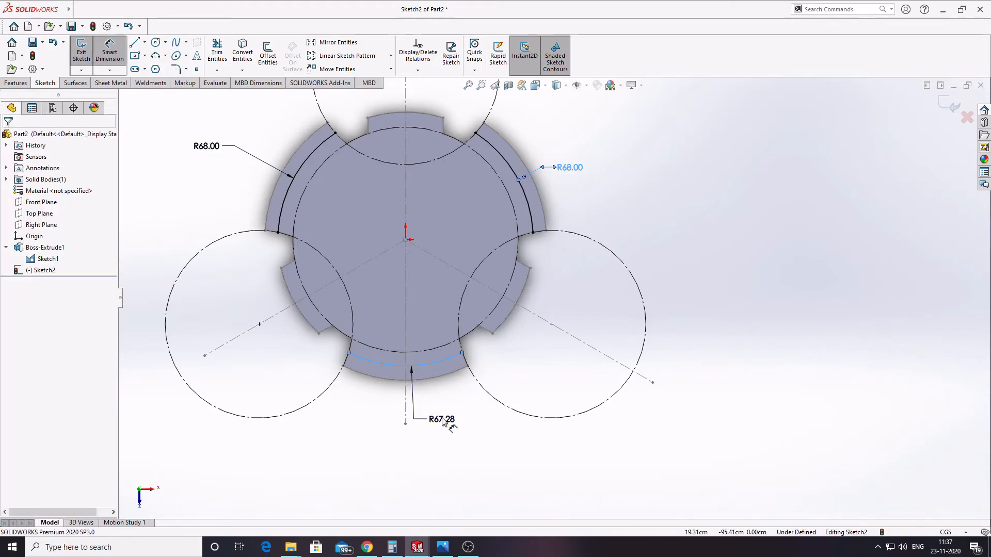
{"action": "type", "text": "68"}
{"action": "key", "text": "Return"}
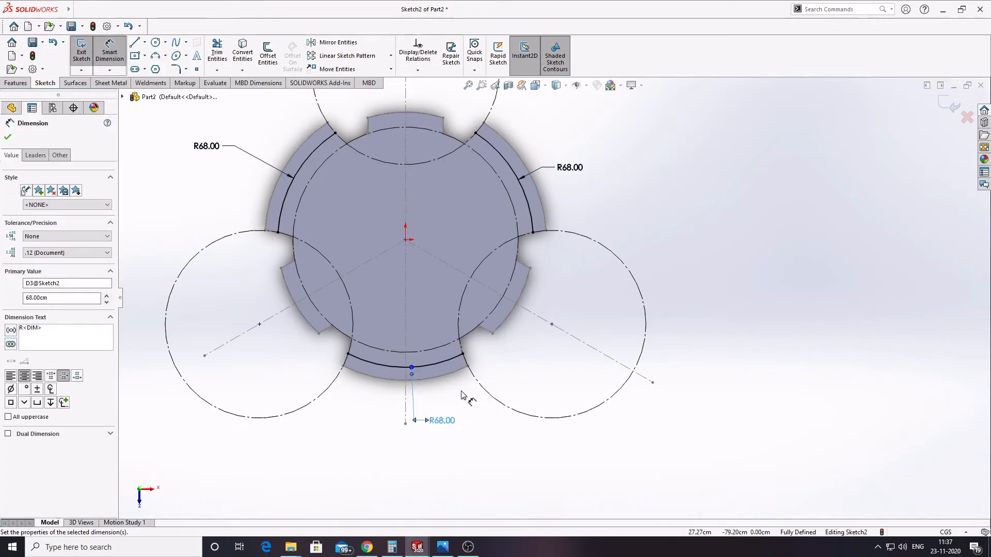
{"action": "key", "text": "Escape"}
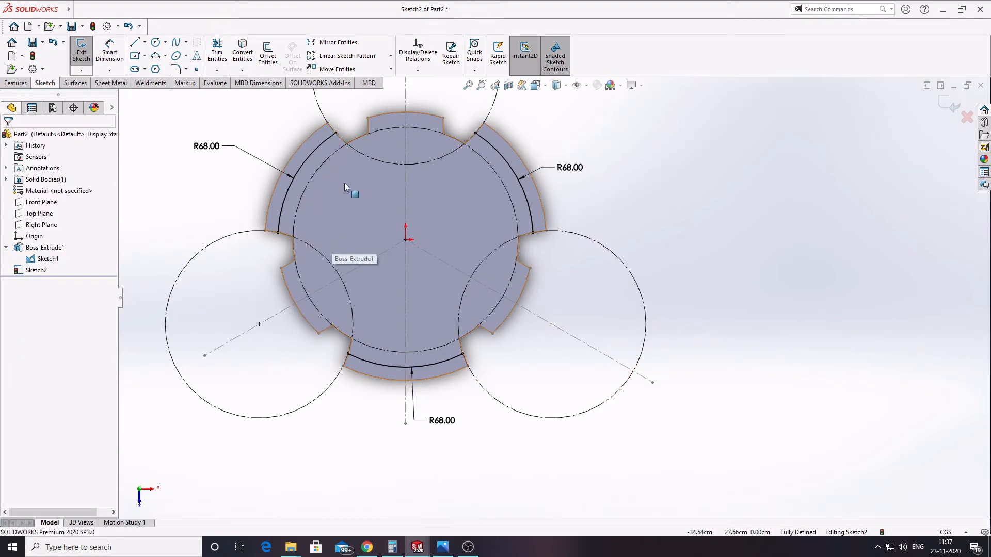
Sketch a three-point arc of 50 cm radius along the top construction circle, joining the upper ends of the two upper lobe arcs
{"action": "scroll", "coordinate": [380, 327], "scroll_direction": "up", "scroll_amount": 2}
{"action": "scroll", "coordinate": [504, 227], "scroll_direction": "down", "scroll_amount": 2}
{"action": "left_click", "coordinate": [155, 55]}
{"action": "left_click", "coordinate": [361, 171]}
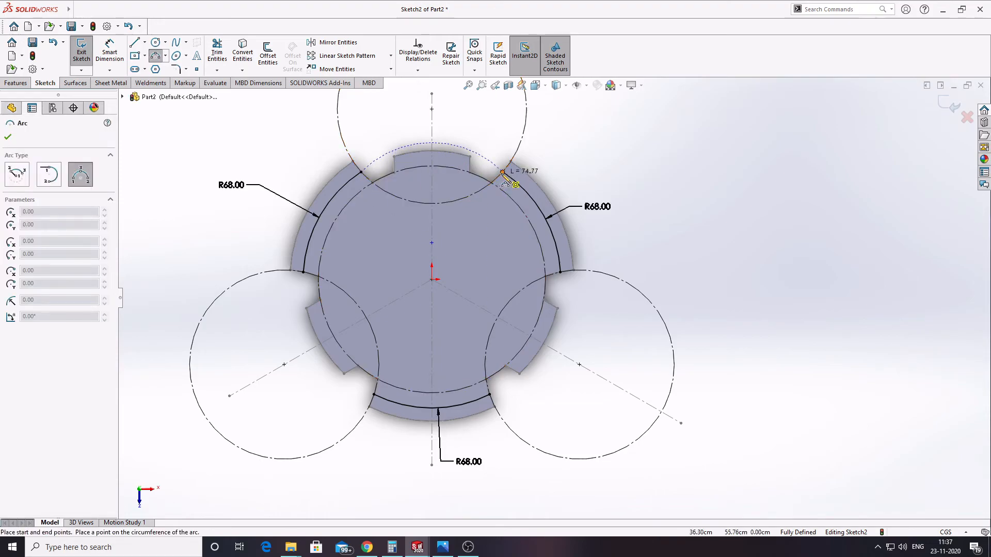
{"action": "left_click", "coordinate": [461, 182]}
{"action": "key", "text": "Escape"}
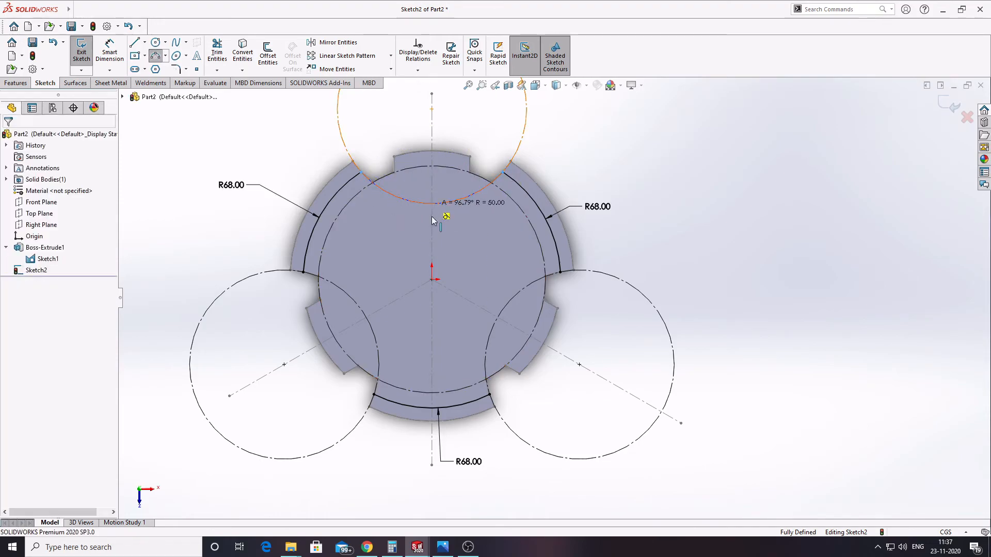
Sketch a three-point arc of 50 cm radius along the lower-left construction circle, joining the upper-left and bottom lobe arcs
{"action": "key", "text": "Return"}
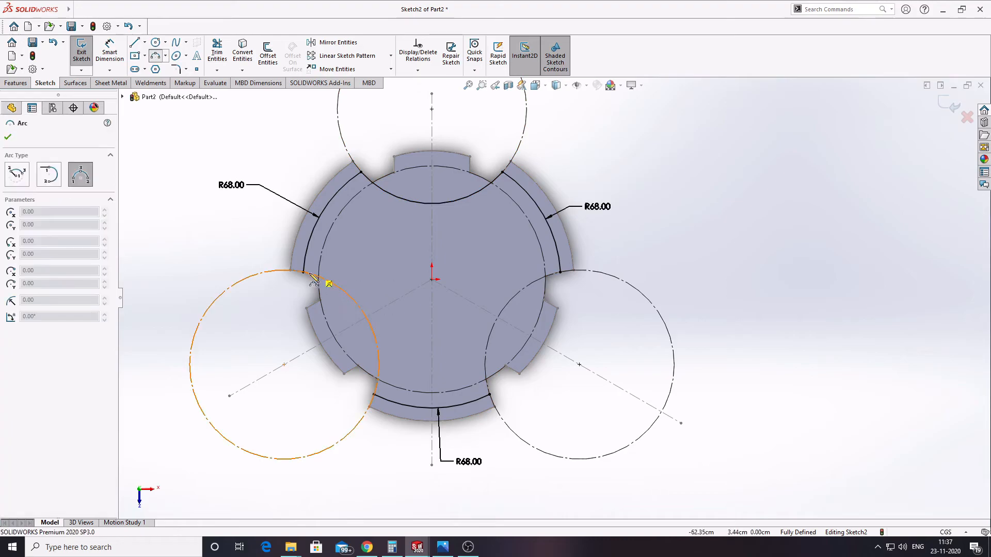
{"action": "left_click", "coordinate": [304, 273]}
{"action": "left_click", "coordinate": [373, 395]}
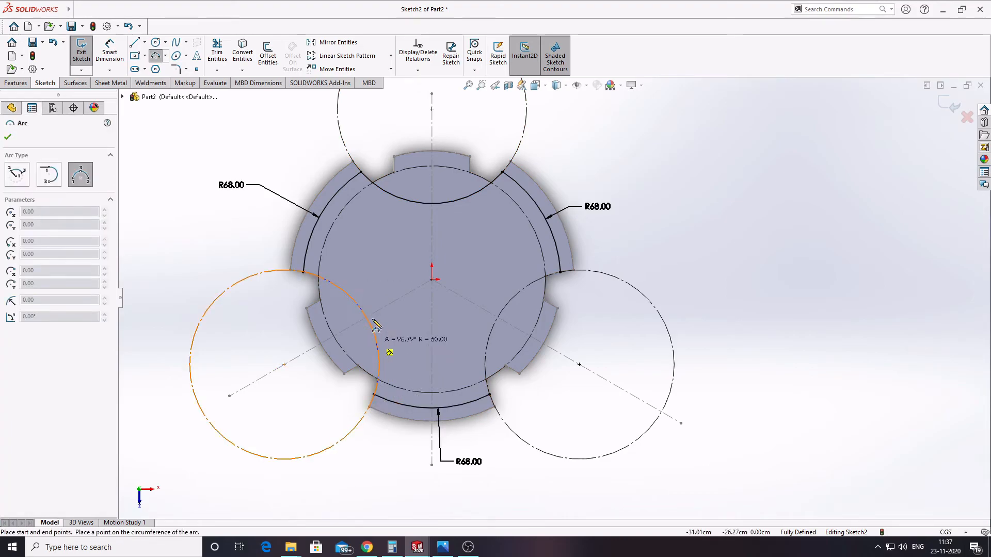
{"action": "left_click", "coordinate": [367, 320]}
{"action": "key", "text": "Escape"}
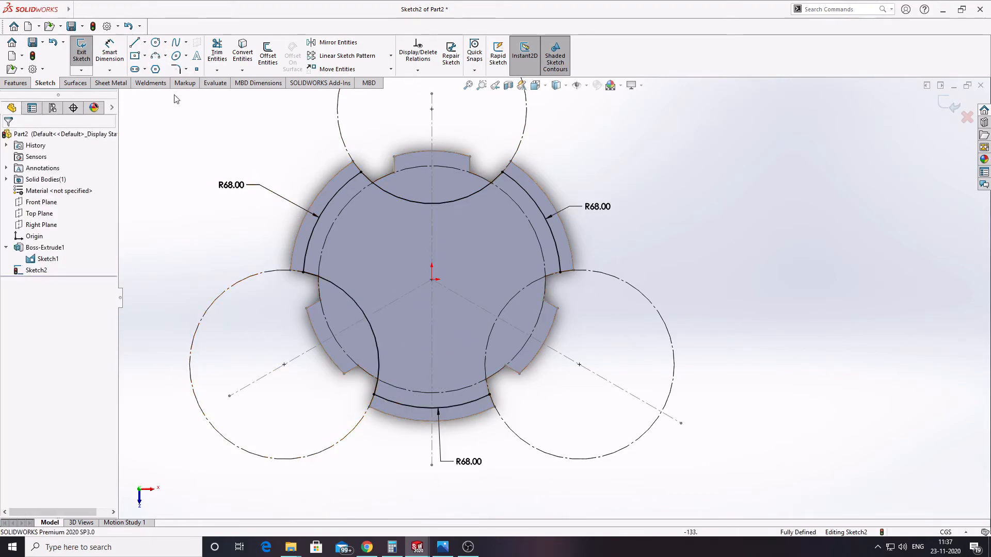
Close the profile with a three-point arc along the lower-right construction circle, joining the bottom and upper-right lobe arcs
{"action": "key", "text": "Return"}
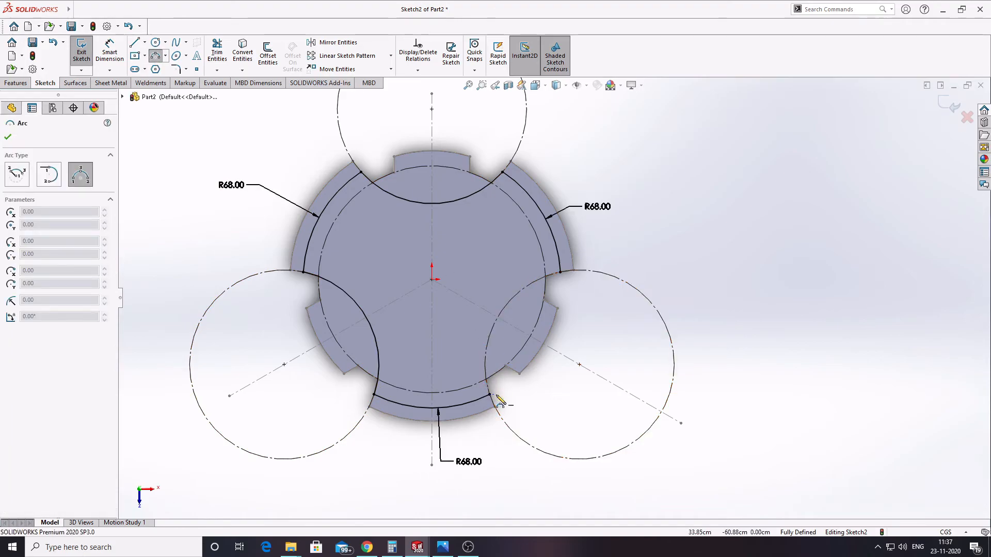
{"action": "left_click", "coordinate": [490, 395]}
{"action": "left_click", "coordinate": [560, 272]}
{"action": "left_click", "coordinate": [488, 310]}
{"action": "key", "text": "Escape"}
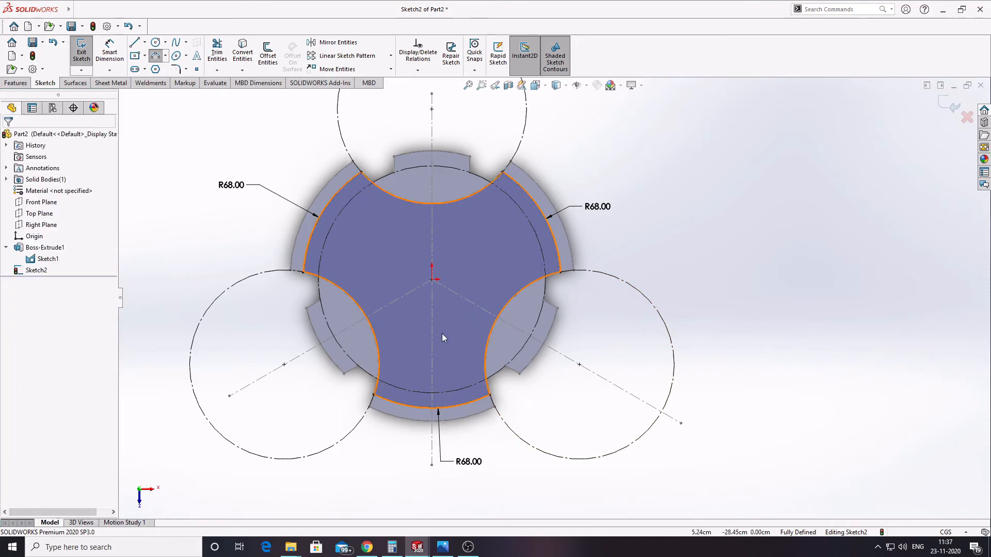
Finish the sketch and extrude the closed three-lobed profile 15 cm upward as a blind boss merged with the base
{"action": "scroll", "coordinate": [441, 333], "scroll_direction": "up", "scroll_amount": 3}
{"action": "middle_click_drag", "start_coordinate": [450, 340], "coordinate": [512, 218]}
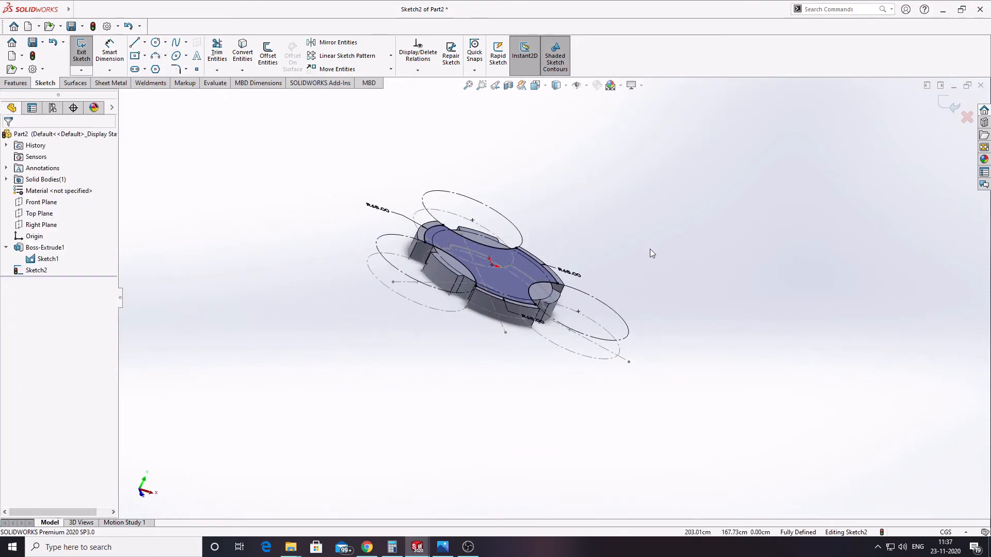
{"action": "middle_click_drag", "start_coordinate": [652, 244], "coordinate": [632, 304]}
{"action": "left_click", "coordinate": [942, 105]}
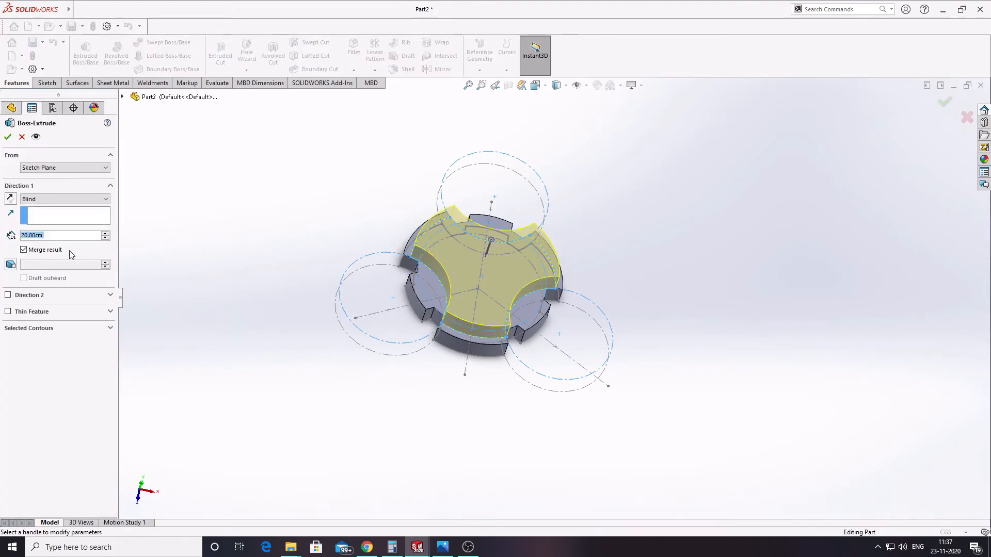
{"action": "type", "text": "15"}
{"action": "key", "text": "Return"}
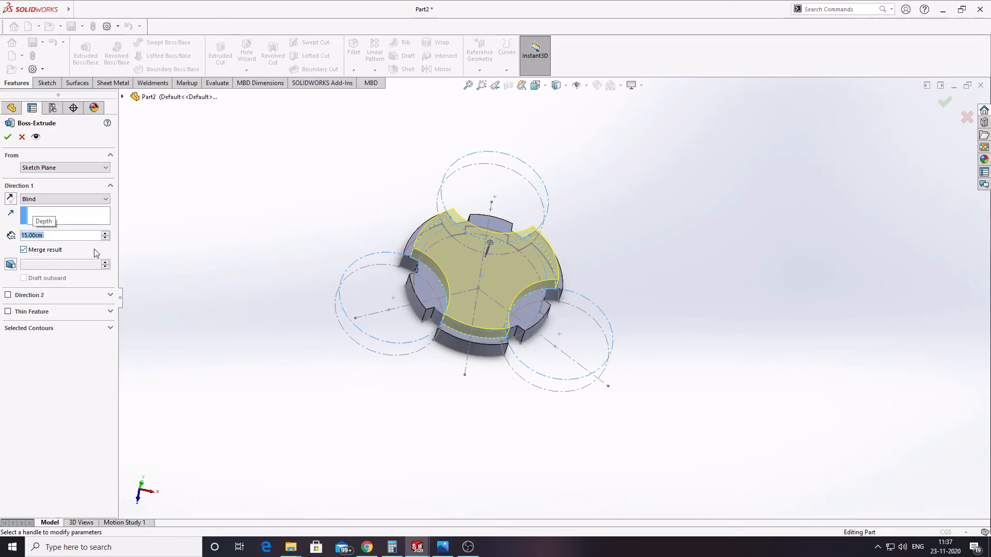
{"action": "left_click", "coordinate": [8, 137]}
Hide the base extrusion's sketch so its construction circles and centerlines no longer cover the model
{"action": "middle_click_drag", "start_coordinate": [479, 402], "coordinate": [348, 409]}
{"action": "right_click", "coordinate": [54, 259]}
{"action": "left_click", "coordinate": [64, 243]}
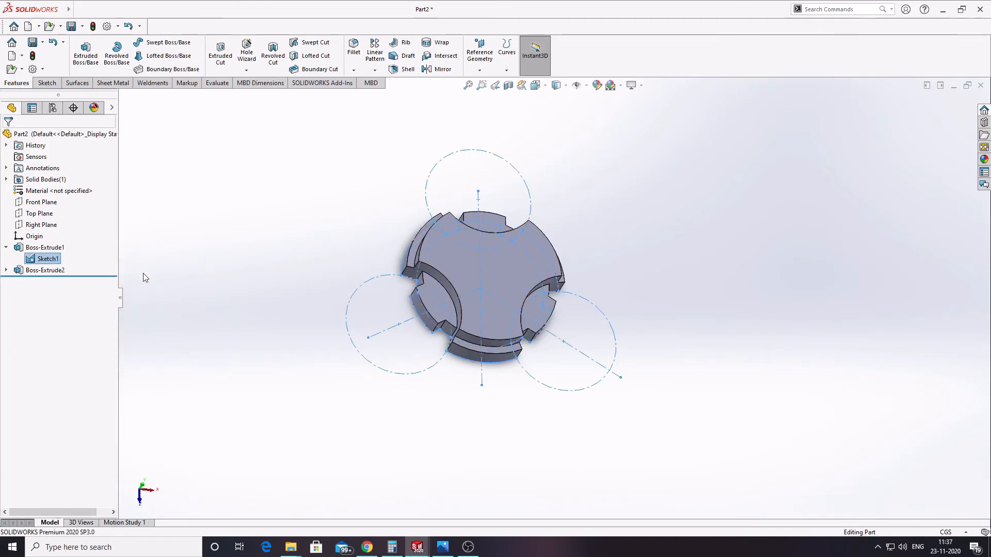
{"action": "middle_click_drag", "start_coordinate": [339, 320], "coordinate": [327, 286]}
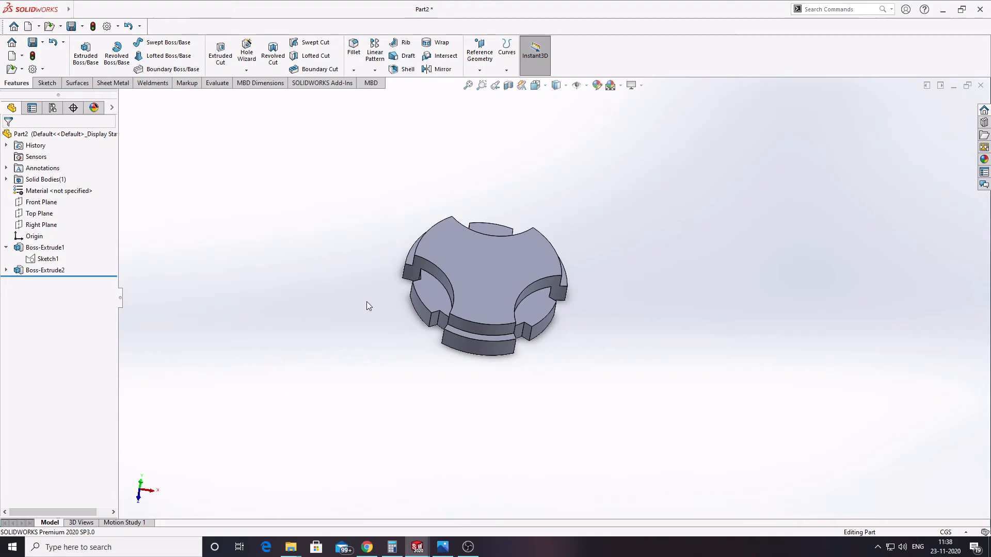
Start a sketch on the raised three-lobed top face and draw a circle about 44 cm in diameter centred on the origin
{"action": "middle_click_drag", "start_coordinate": [389, 266], "coordinate": [444, 294]}
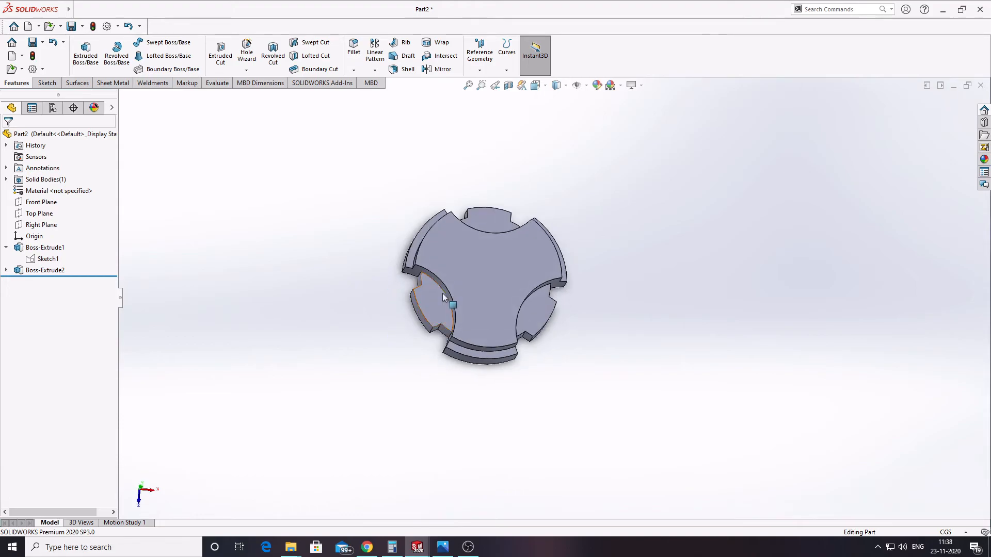
{"action": "left_click", "coordinate": [475, 269]}
{"action": "left_click", "coordinate": [511, 240]}
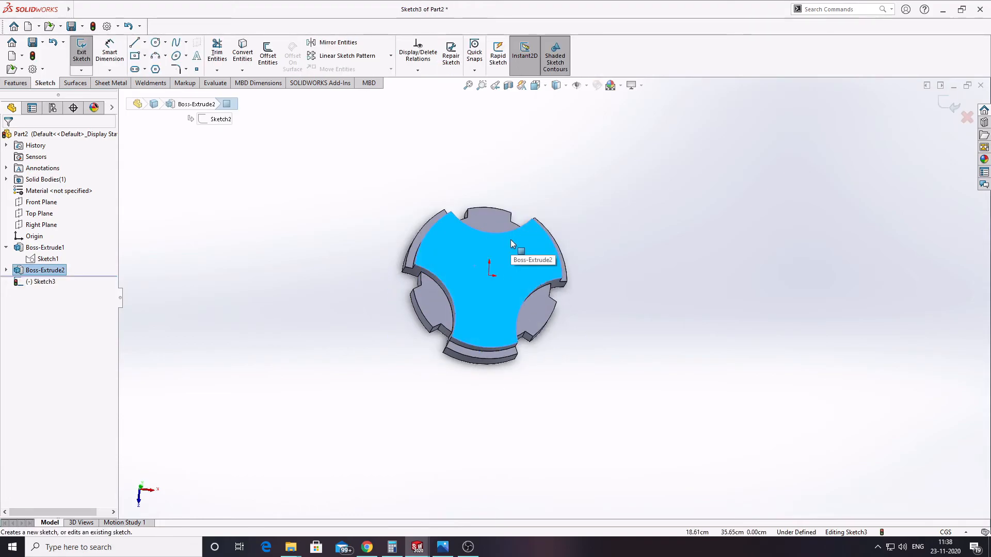
{"action": "left_click", "coordinate": [160, 45]}
{"action": "left_click", "coordinate": [553, 288]}
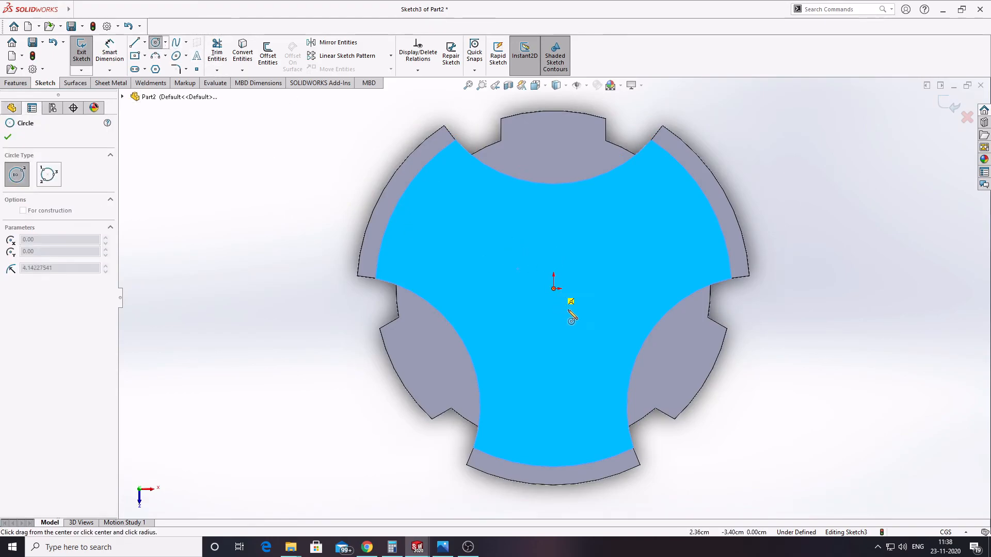
{"action": "left_click", "coordinate": [569, 345]}
{"action": "key", "text": "Escape"}
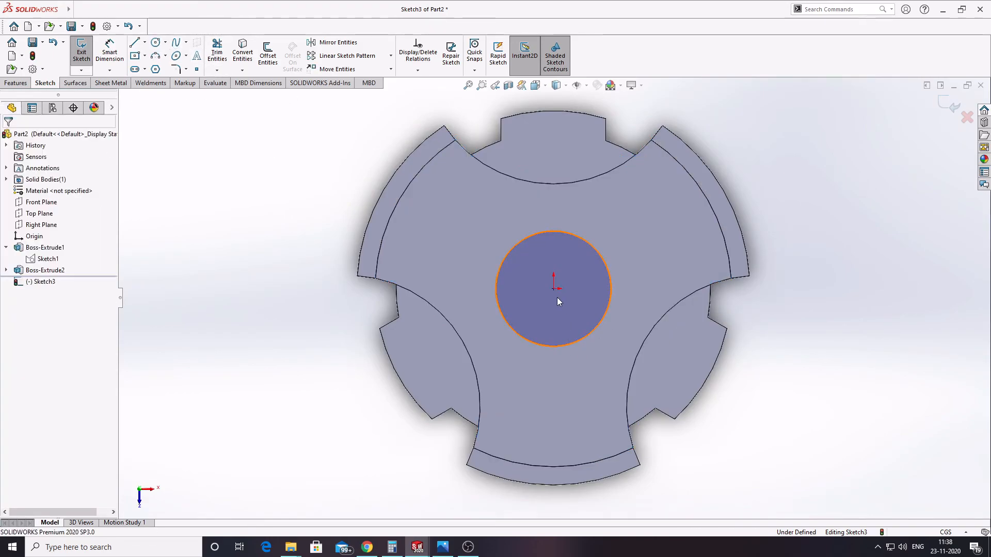
Dimension the central circle with a diameter of 30 cm and finish the sketch
{"action": "left_click", "coordinate": [117, 51]}
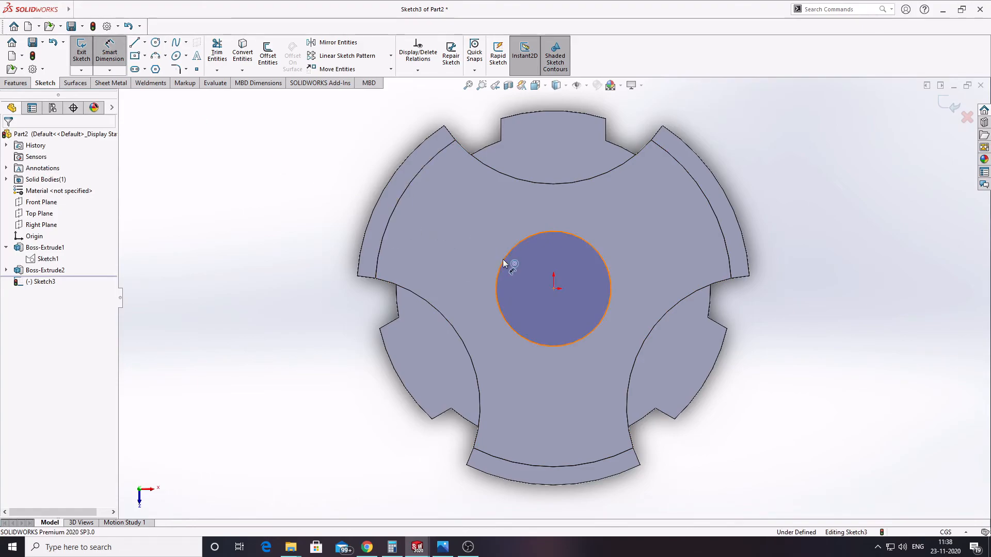
{"action": "left_click", "coordinate": [503, 259]}
{"action": "left_click", "coordinate": [229, 333]}
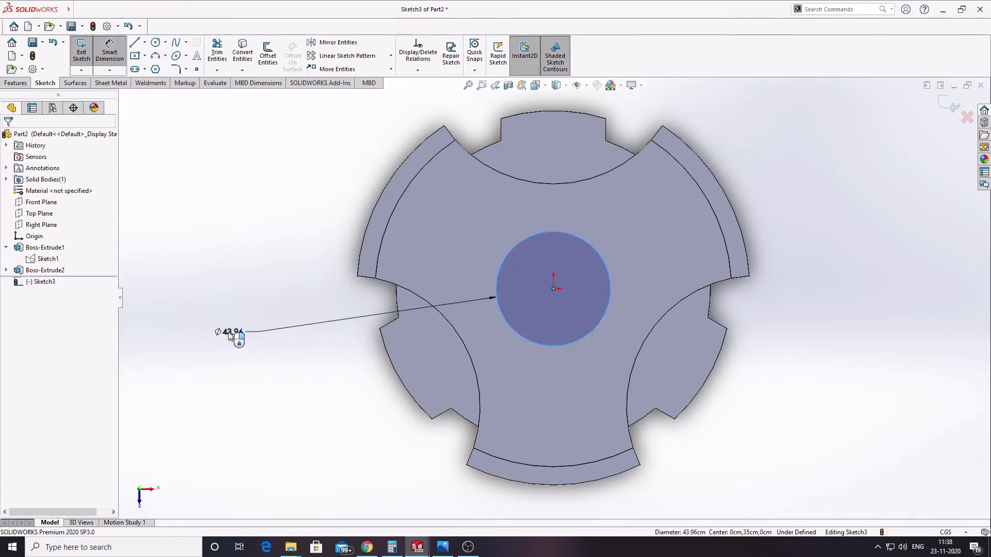
{"action": "type", "text": "30"}
{"action": "key", "text": "Return"}
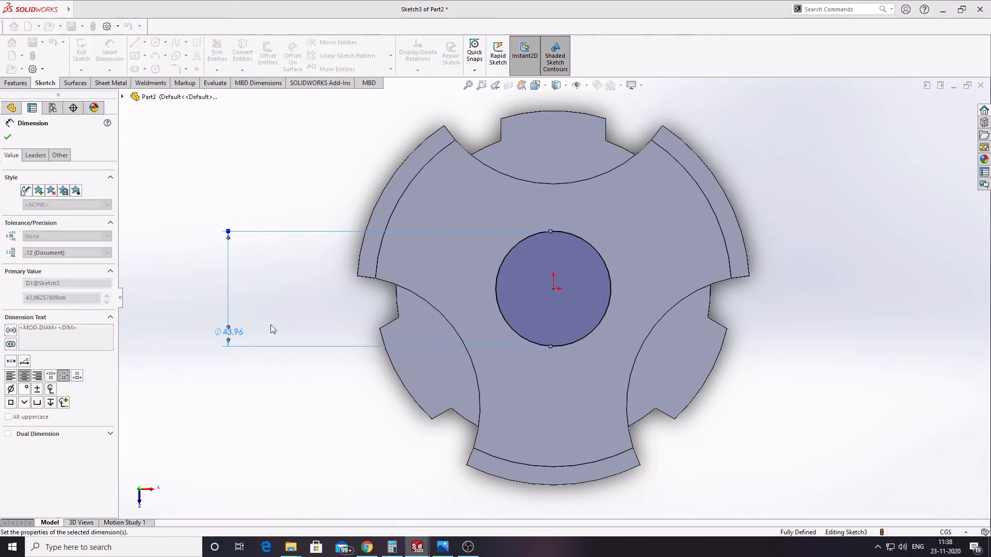
{"action": "left_click", "coordinate": [809, 234]}
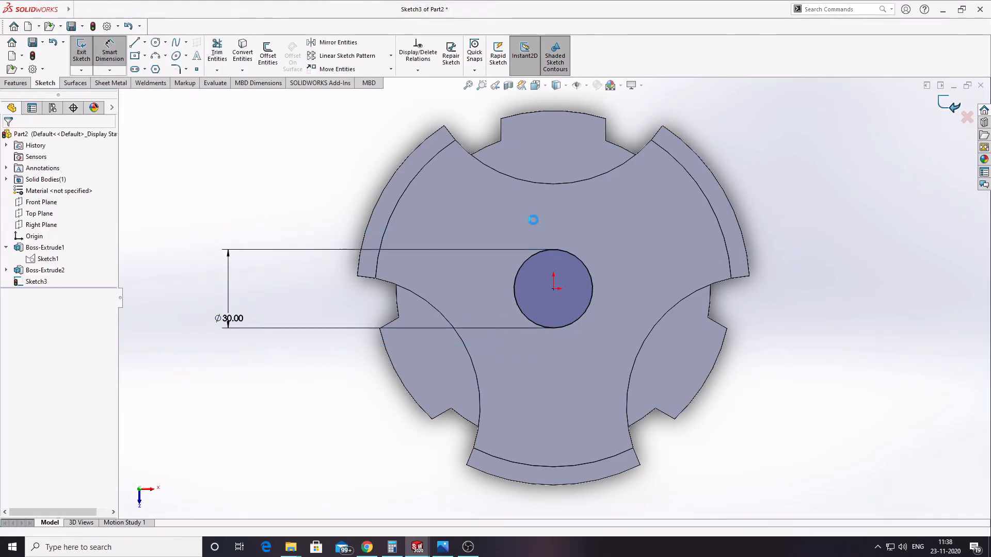
Cut a central hole from the 30 cm circle with an extruded cut set to Through All
{"action": "mouse_move", "coordinate": [275, 261]}
{"action": "middle_mouse_down"}
{"action": "mouse_move", "coordinate": [276, 202]}
{"action": "mouse_move", "coordinate": [296, 144]}
{"action": "middle_mouse_up"}
{"action": "left_click", "coordinate": [220, 54]}
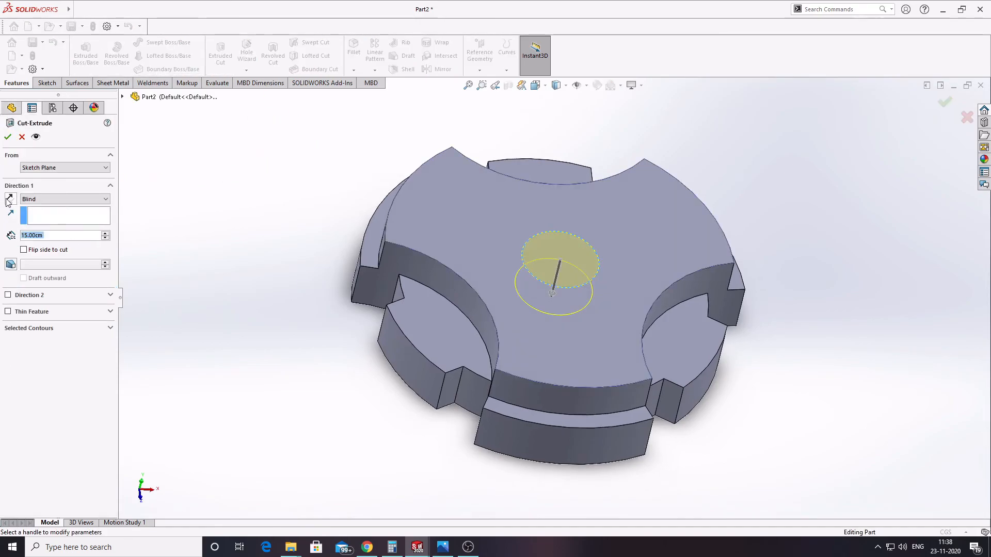
{"action": "left_click", "coordinate": [62, 199]}
{"action": "left_click", "coordinate": [39, 213]}
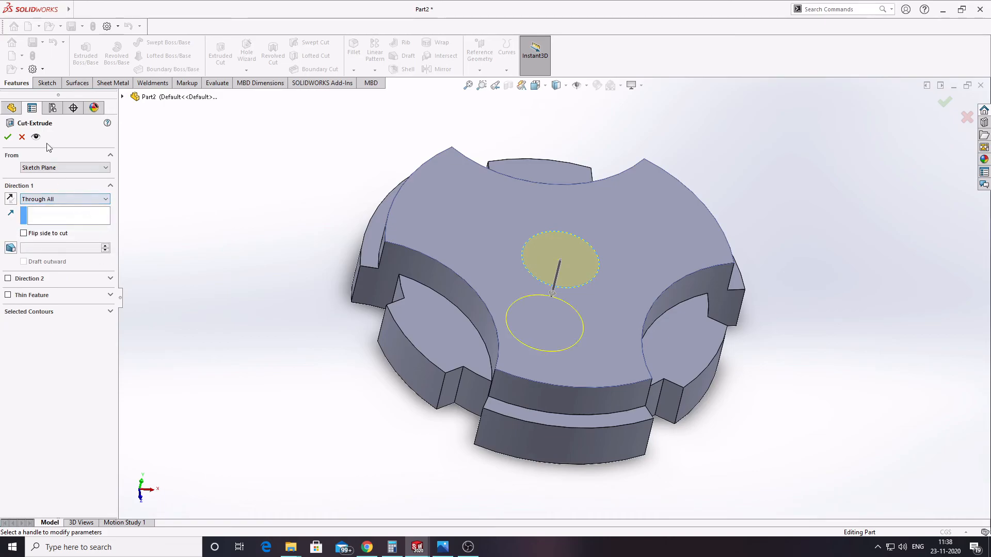
{"action": "left_click", "coordinate": [13, 137]}
Start a sketch on the three-lobed top face and draw a circle around the central hole, centred on the origin
{"action": "key", "text": "f"}
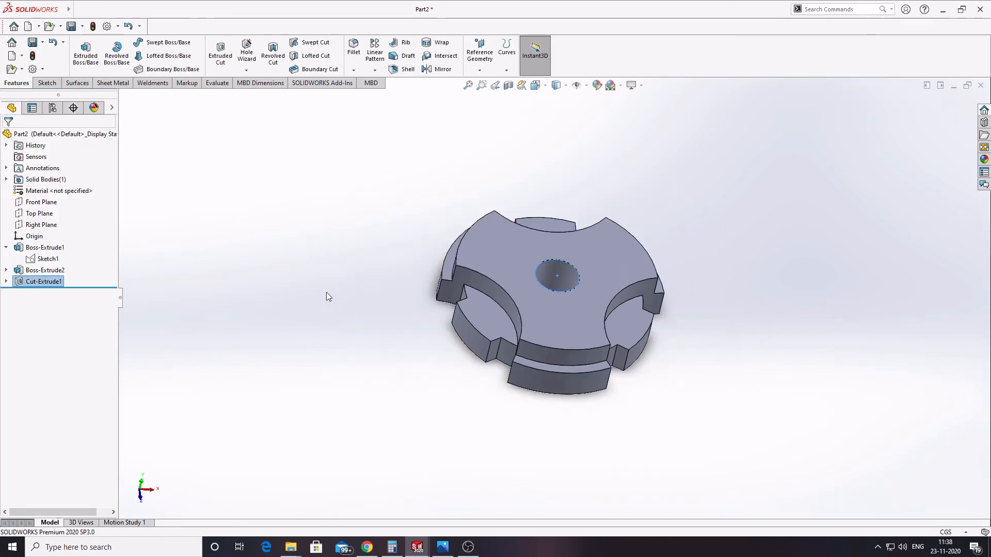
{"action": "middle_click_drag", "start_coordinate": [540, 306], "coordinate": [570, 281]}
{"action": "left_click", "coordinate": [570, 282]}
{"action": "left_click", "coordinate": [624, 256]}
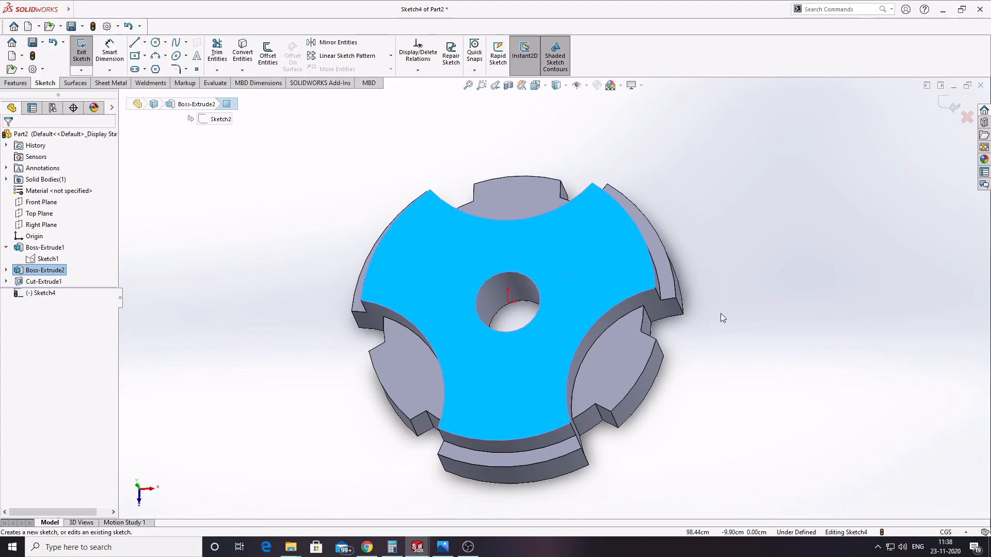
{"action": "key", "text": "ctrl+8"}
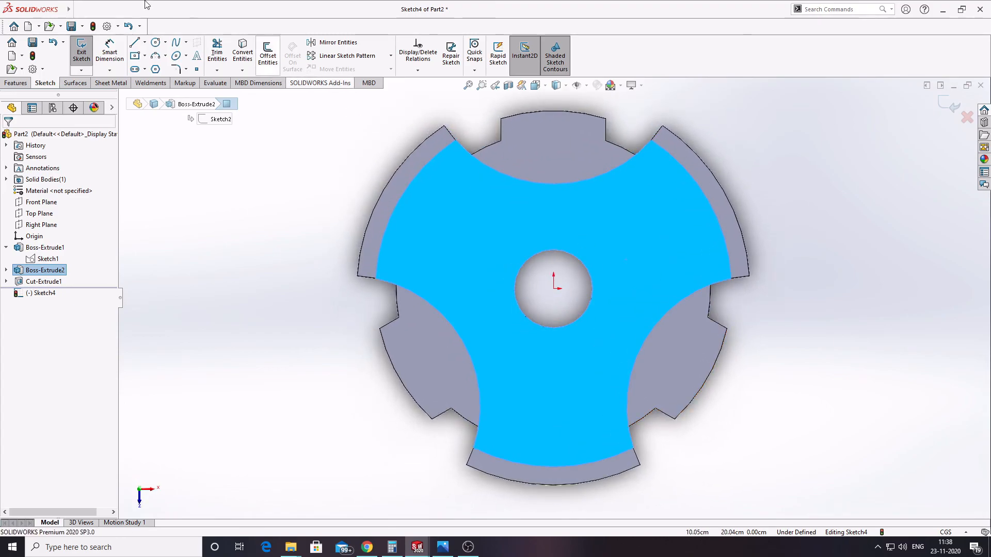
{"action": "left_click", "coordinate": [156, 42]}
{"action": "left_click", "coordinate": [554, 288]}
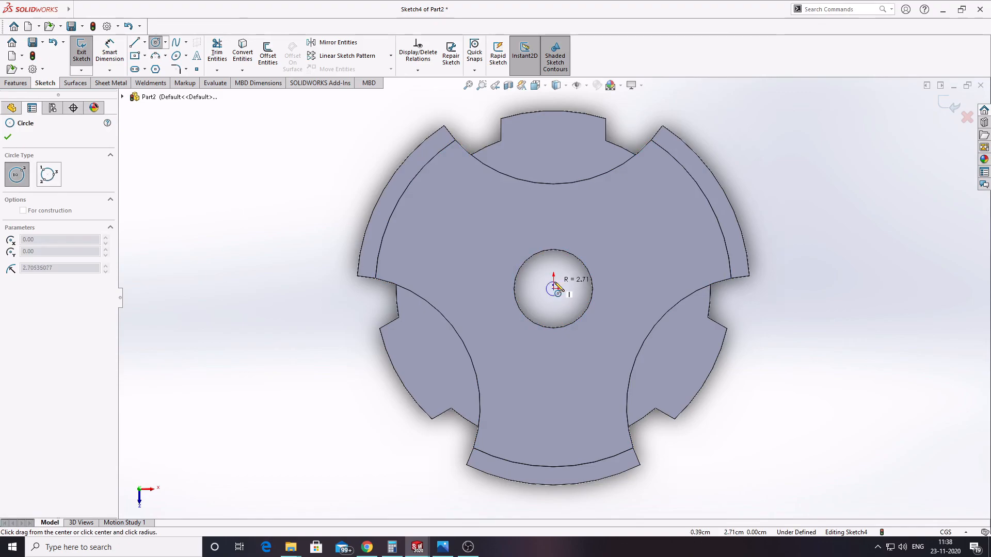
{"action": "left_click", "coordinate": [580, 365]}
{"action": "key", "text": "Escape"}
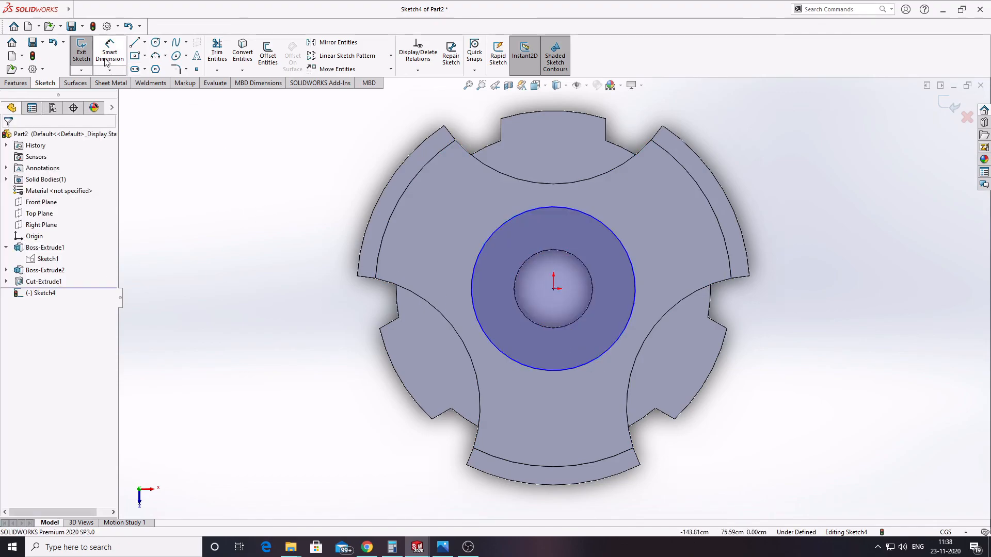
Dimension the circle around the central hole with a diameter of 60 cm
{"action": "left_click", "coordinate": [108, 53]}
{"action": "left_click", "coordinate": [630, 258]}
{"action": "left_click", "coordinate": [781, 336]}
{"action": "type", "text": "60"}
{"action": "key", "text": "Return"}
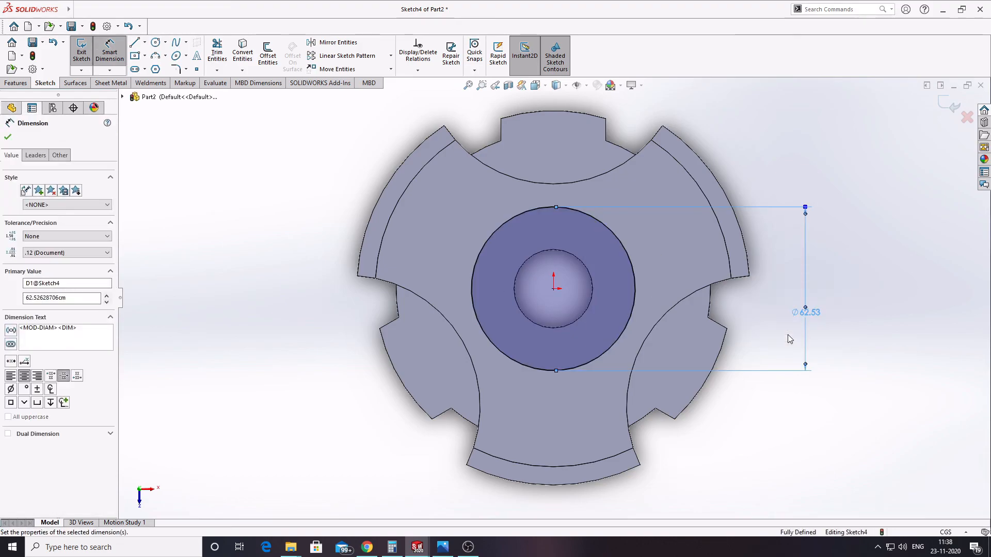
Finish the sketch and cut the 60 cm circle into the three-lobed top with a Blind extruded cut 15 cm deep
{"action": "middle_click_drag", "start_coordinate": [365, 283], "coordinate": [365, 243]}
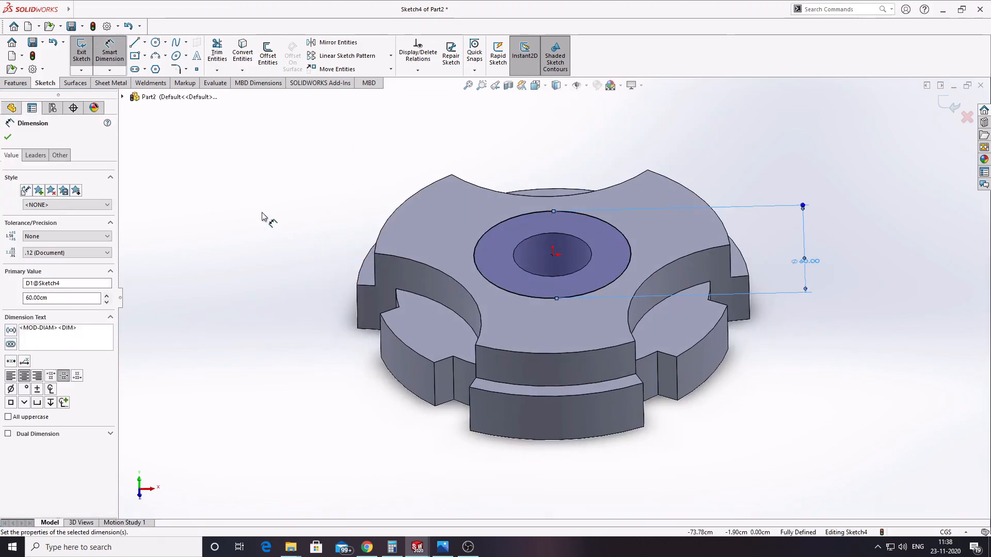
{"action": "left_click", "coordinate": [97, 55]}
{"action": "left_click", "coordinate": [81, 52]}
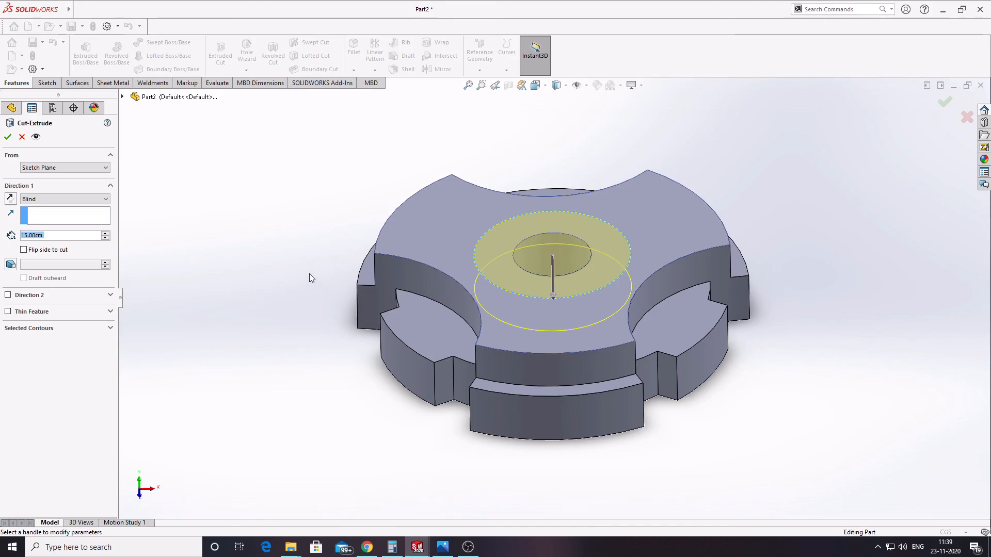
{"action": "left_click", "coordinate": [8, 137]}
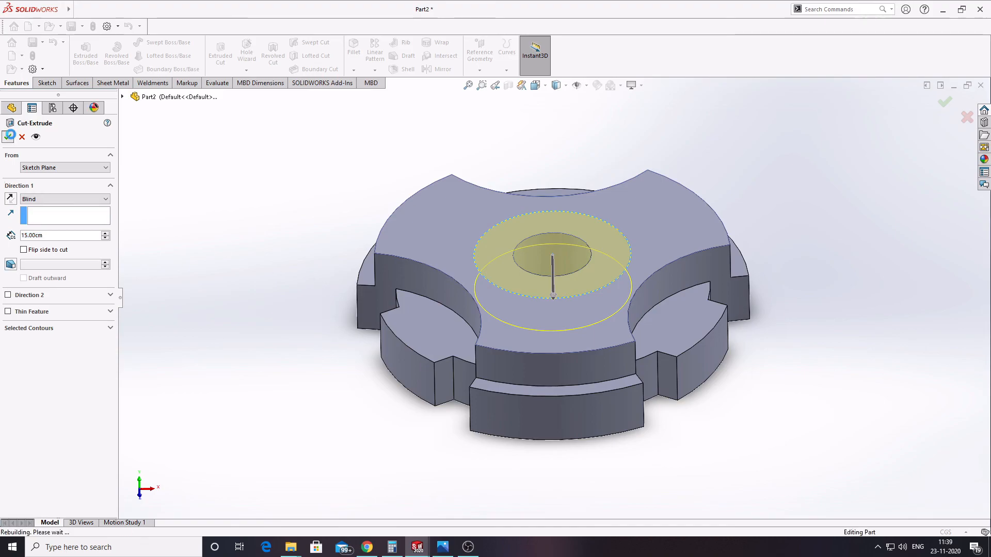
Inspect the recessed part up close and as a whole, and set the view orientation to Isometric
{"action": "scroll", "coordinate": [494, 449], "scroll_direction": "down", "scroll_amount": 4}
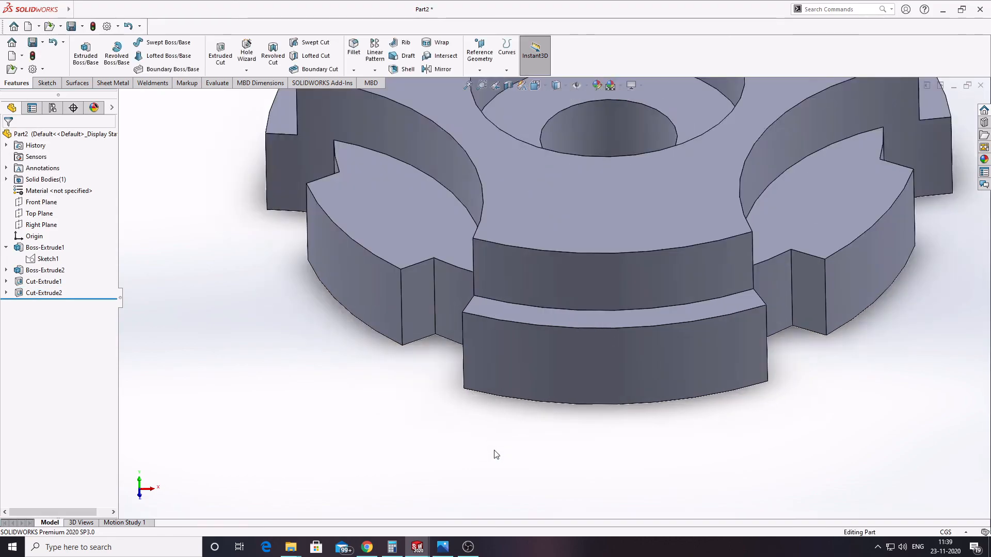
{"action": "scroll", "coordinate": [495, 443], "scroll_direction": "up", "scroll_amount": 7}
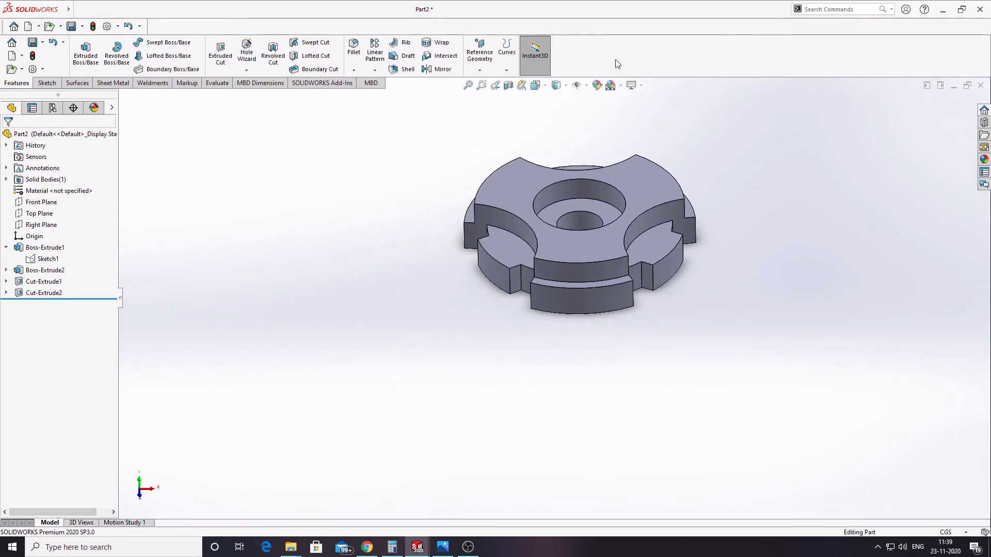
{"action": "left_click", "coordinate": [535, 85]}
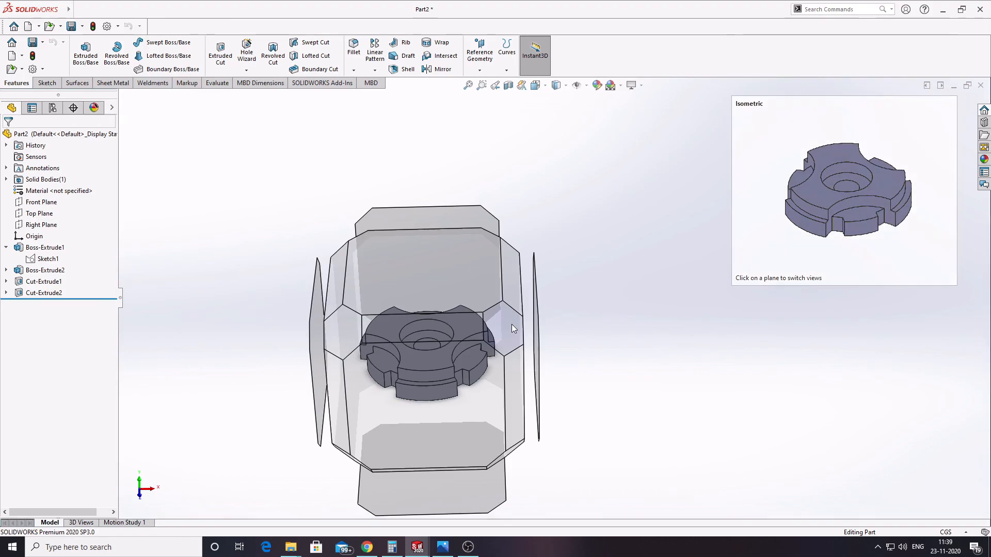
{"action": "left_click", "coordinate": [511, 324]}
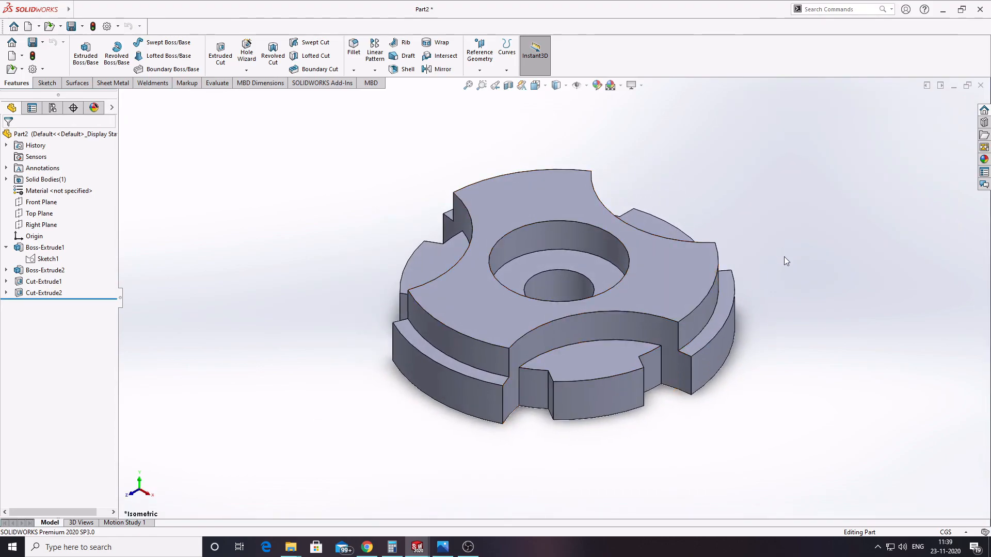